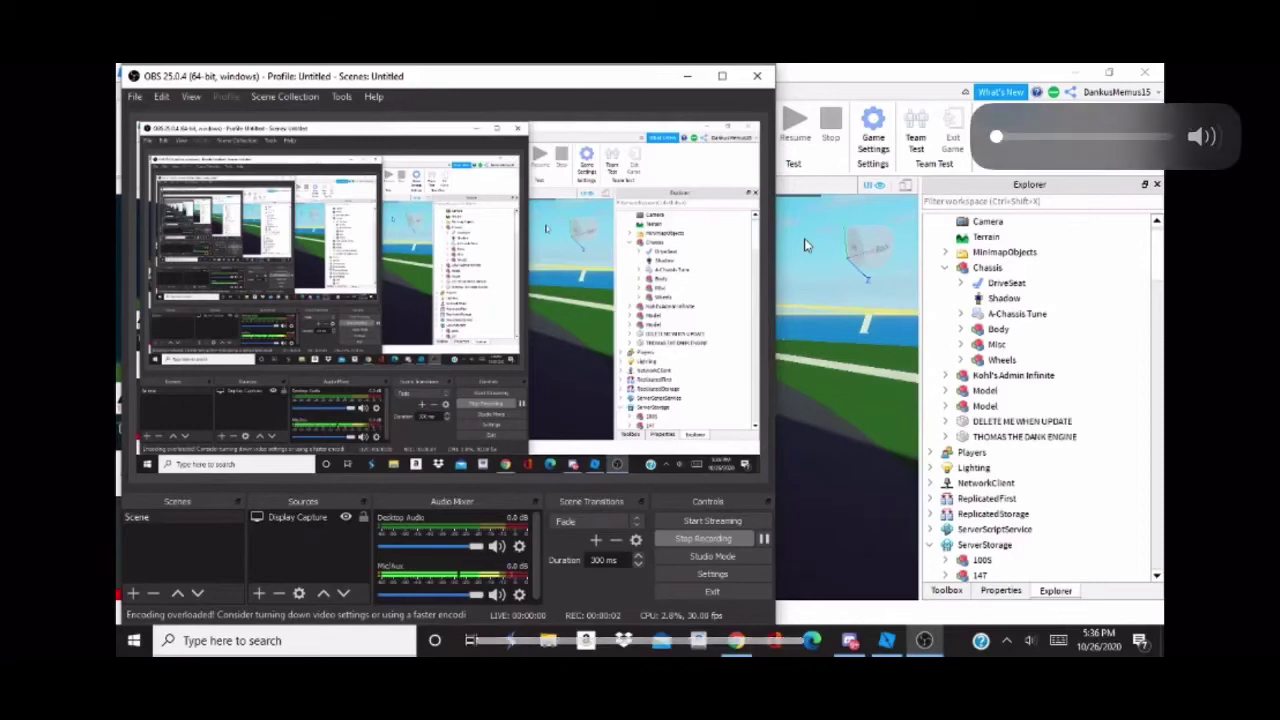
Step: Examine the chassis model in the scene and the contents of its Body group
click(807, 245)
right_drag(746, 269, 905, 308)
scroll(571, 399, up, 3)
scroll(626, 417, up, 3)
scroll(618, 418, up, 2)
scroll(620, 419, down, 2)
scroll(620, 418, up, 2)
scroll(622, 418, down, 3)
click(962, 329)
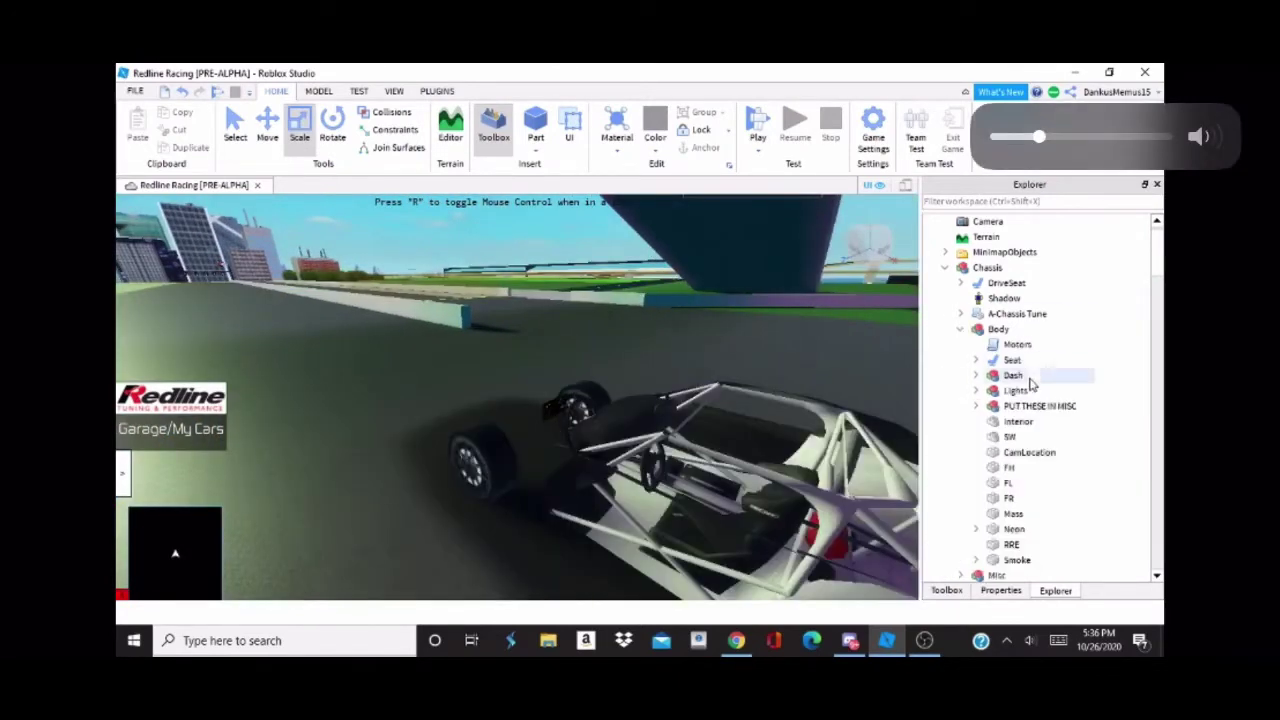
click(961, 329)
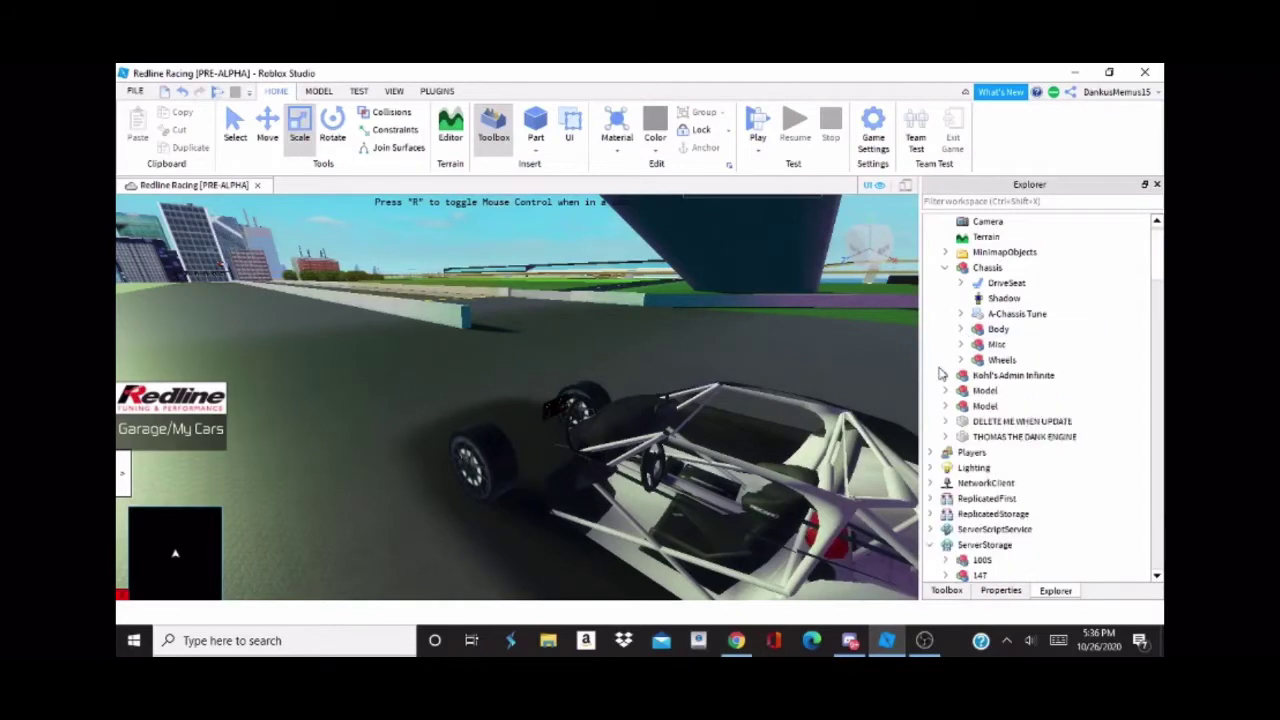
click(961, 329)
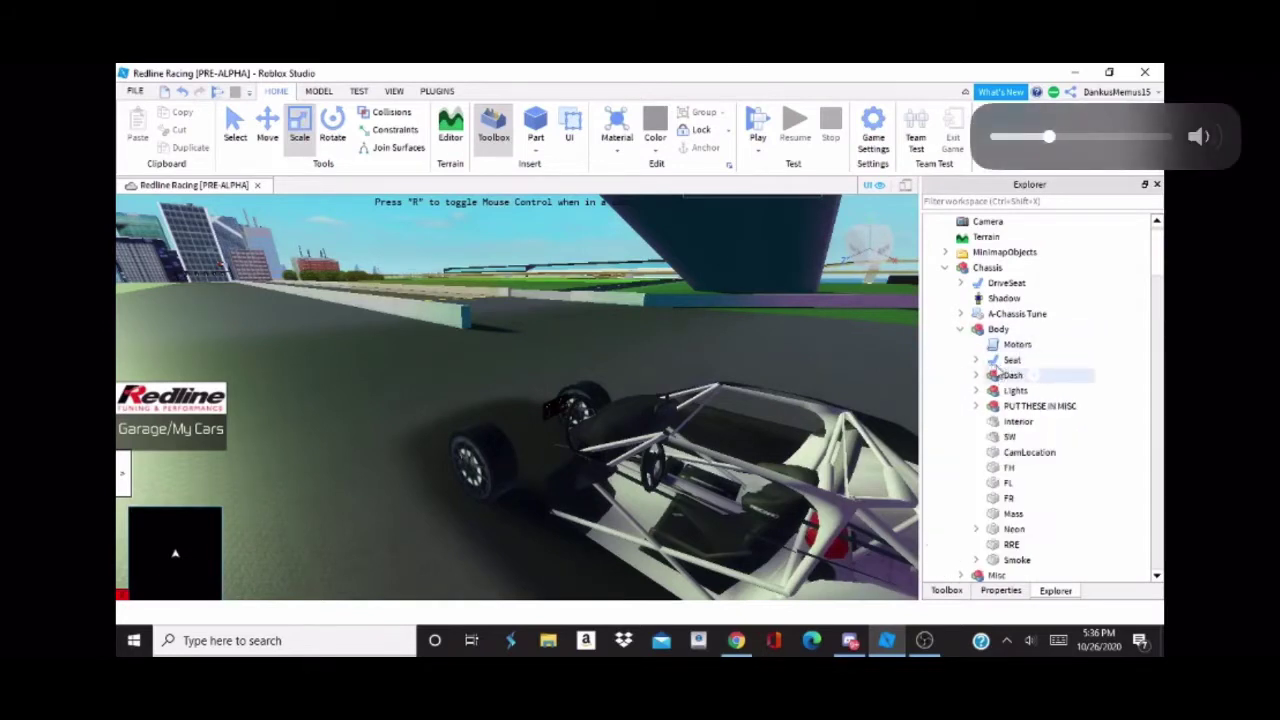
click(977, 361)
click(977, 361)
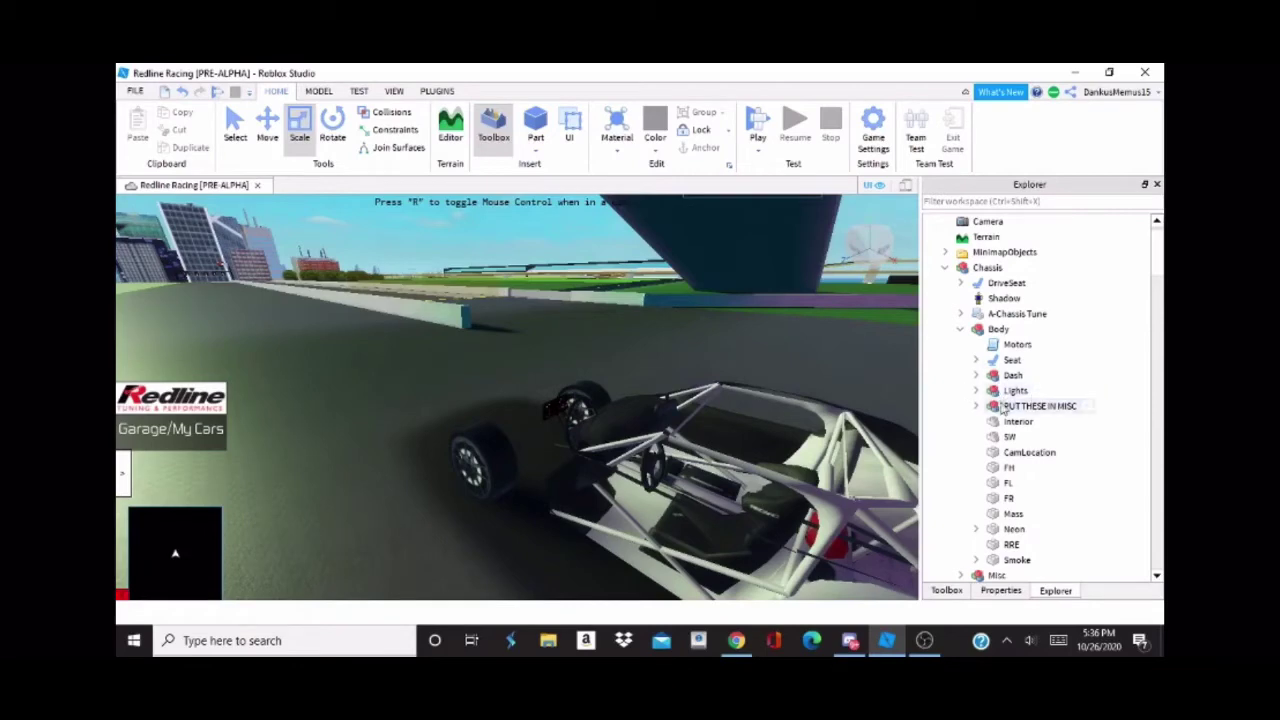
click(961, 330)
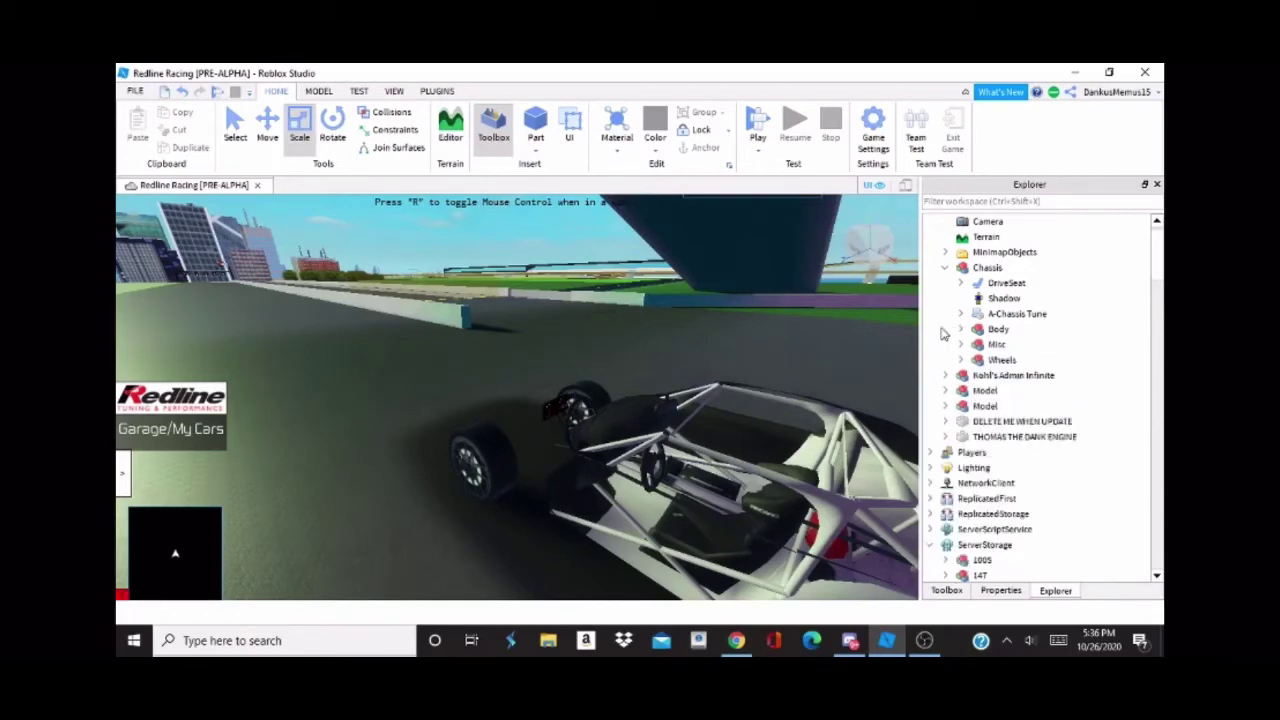
Step: Insert the 2020 Toyota GR Supra from My Models into the scene
click(946, 590)
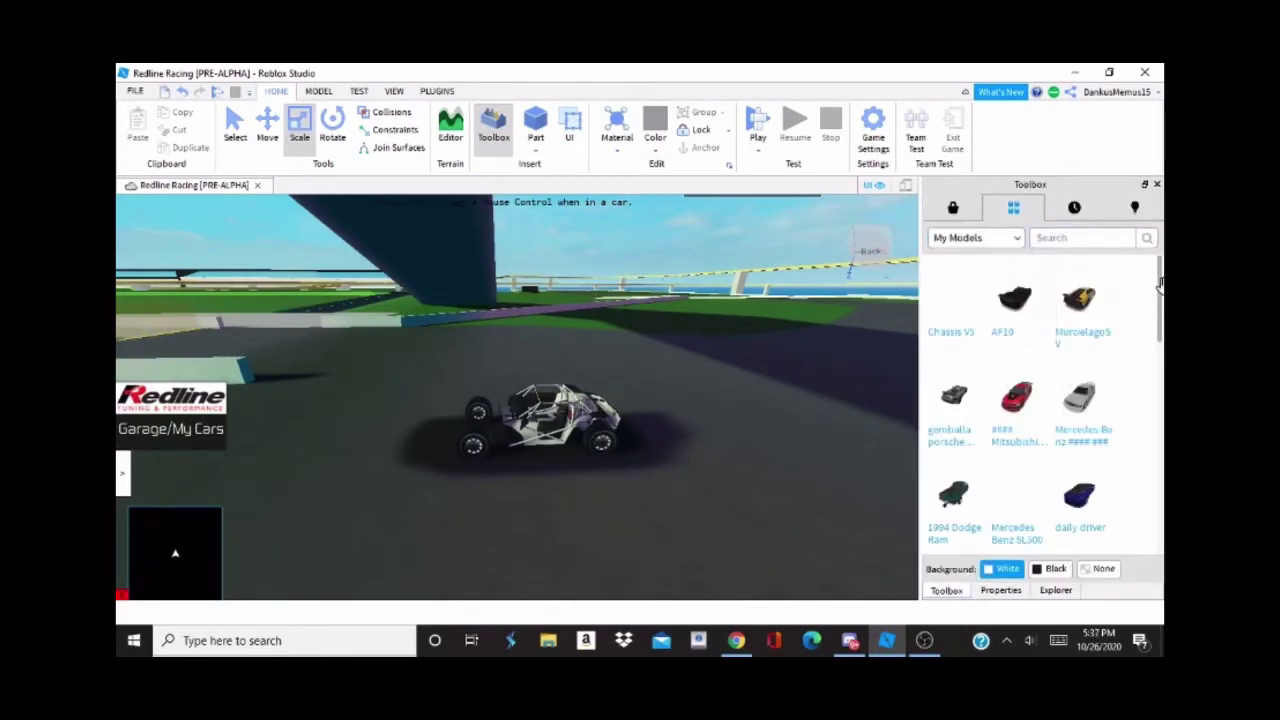
scroll(1157, 290, down, 1)
drag(1157, 290, 1155, 406)
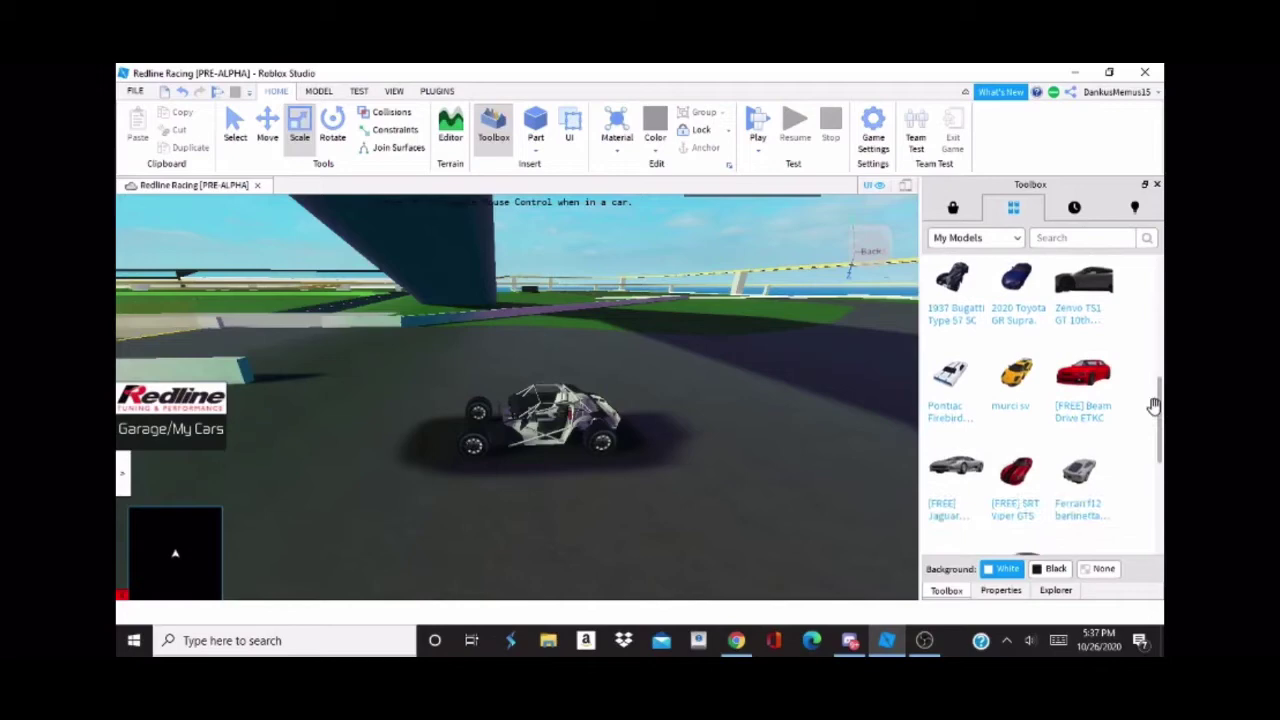
click(1012, 280)
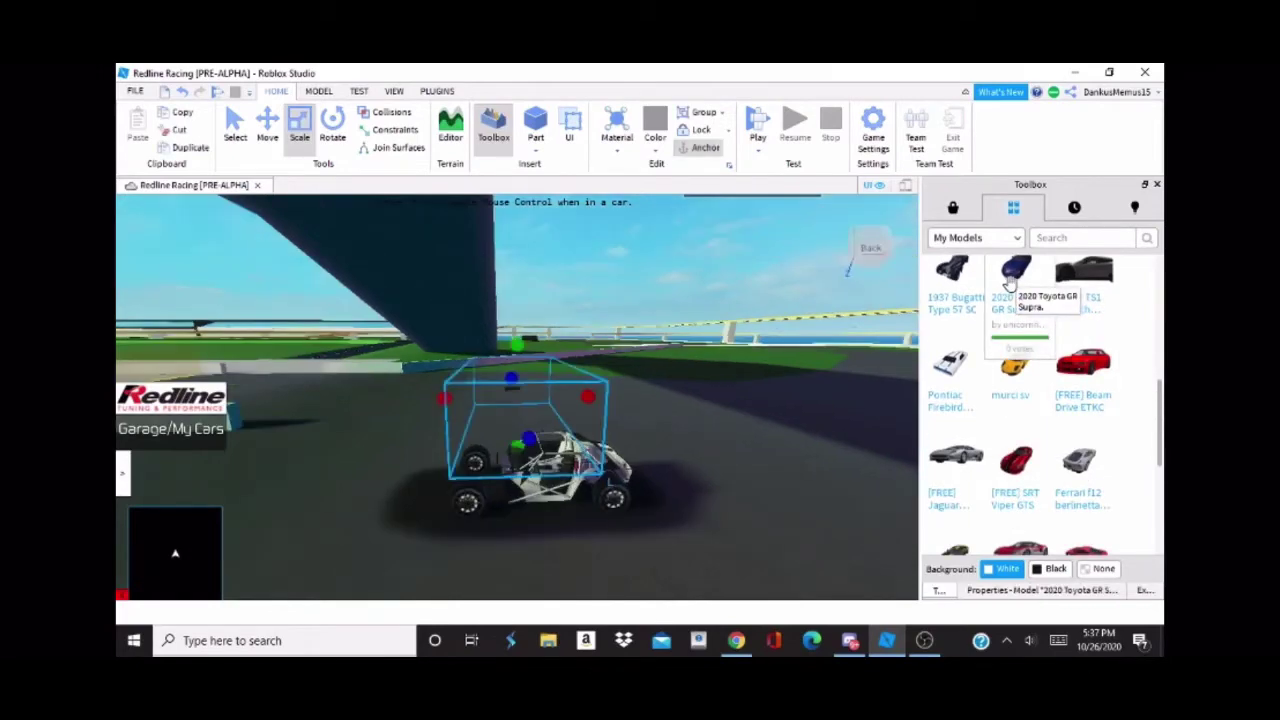
Step: Rotate the Supra a quarter turn about its vertical axis to line it up with the chassis
right_drag(556, 394, 553, 303)
key(ctrl+4)
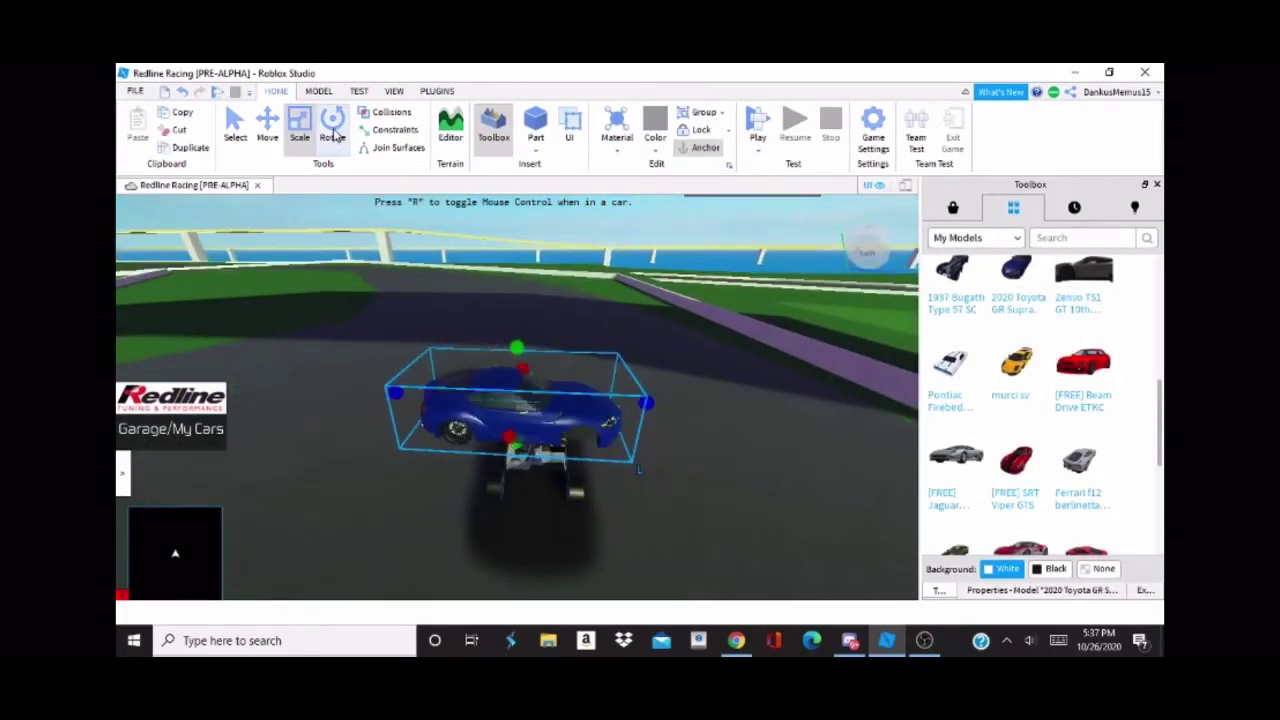
drag(478, 428, 460, 400)
Step: Copy the SoundId of the Rev sound in the Supra's A-Chassis Tune plugin AC6_Sound_Mod
click(1140, 591)
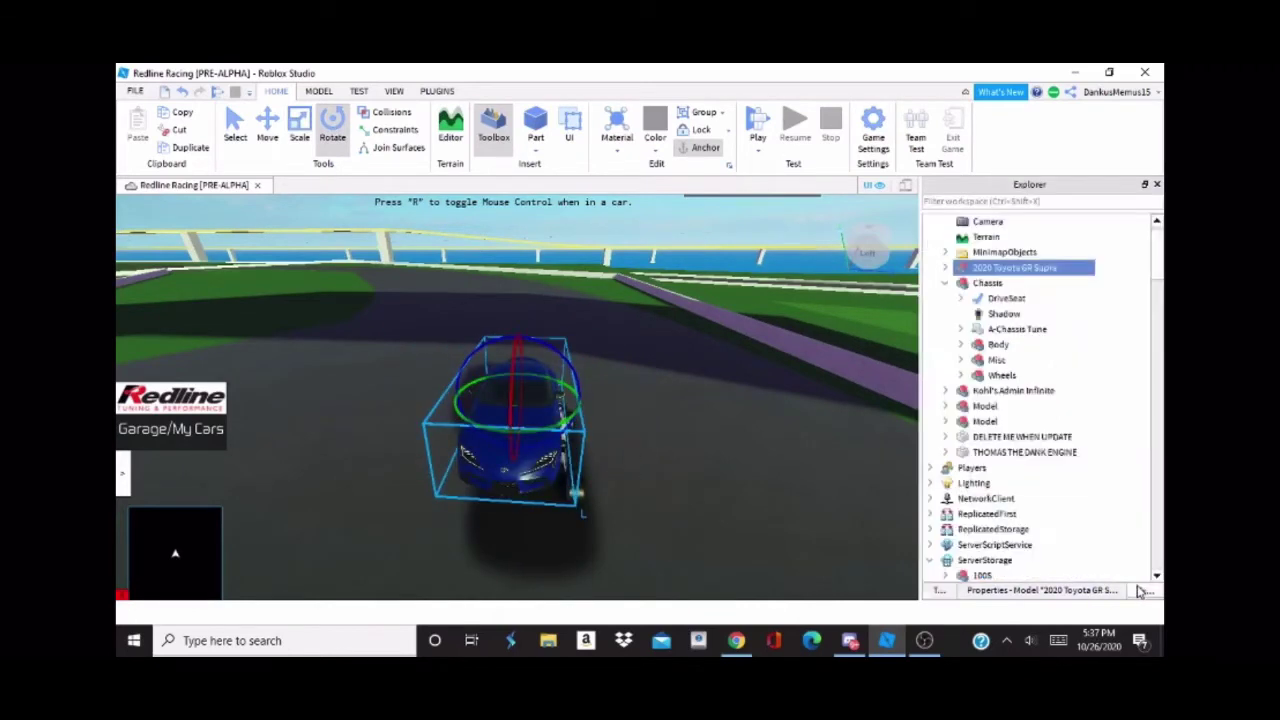
click(943, 268)
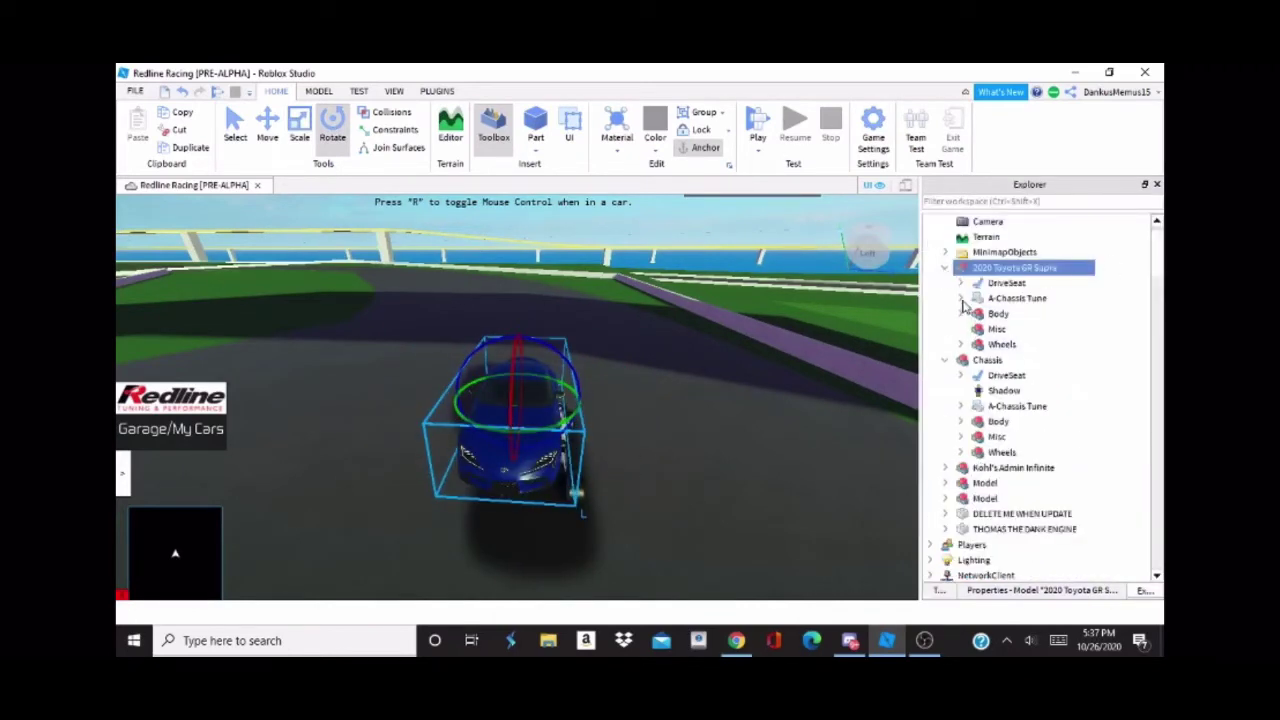
click(960, 298)
click(976, 314)
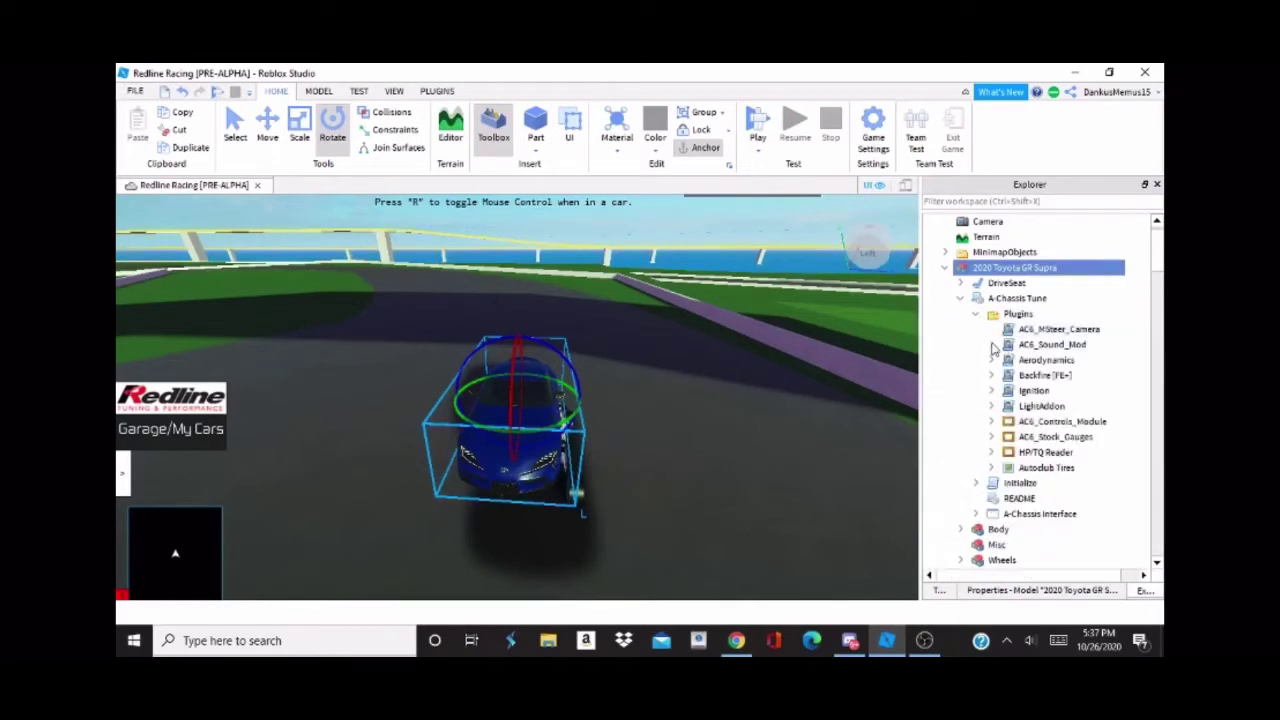
click(992, 344)
click(1035, 360)
click(1058, 591)
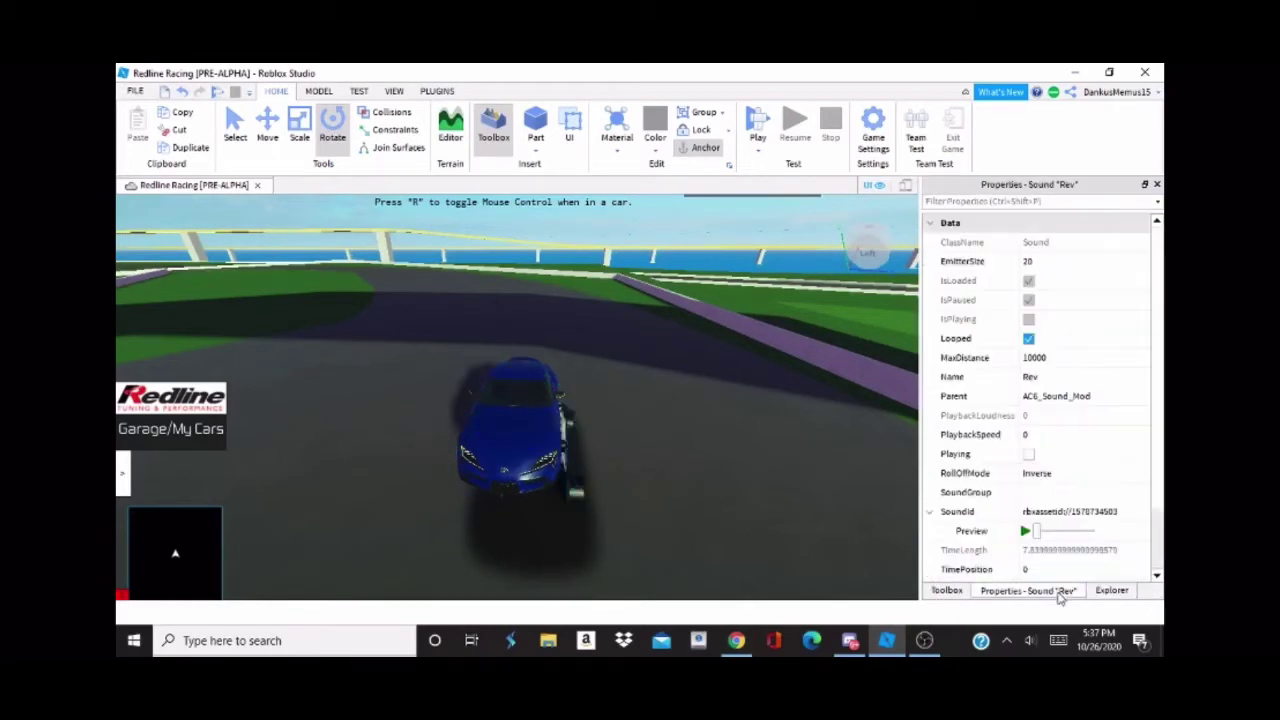
click(1095, 513)
Step: Paste the Supra's SoundId into the Rev sound of the Chassis model's AC6_Sound_Mod plugin, and collapse the Chassis model
click(1111, 590)
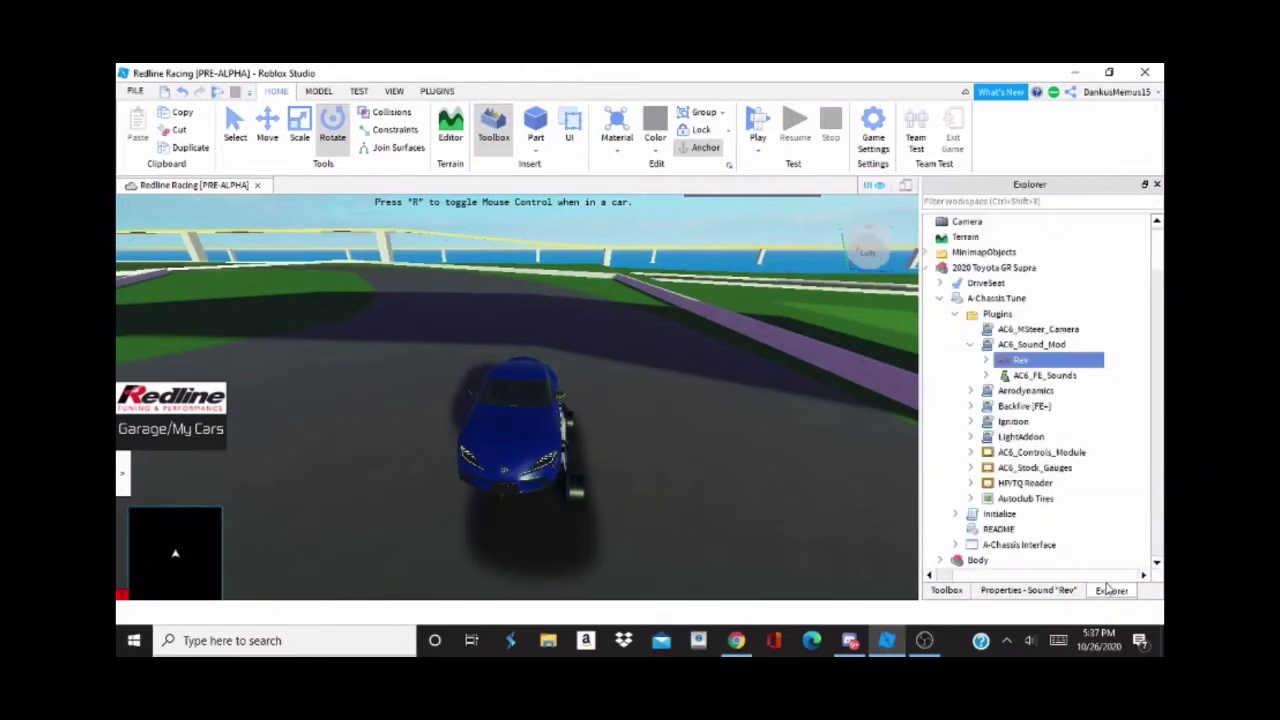
click(958, 298)
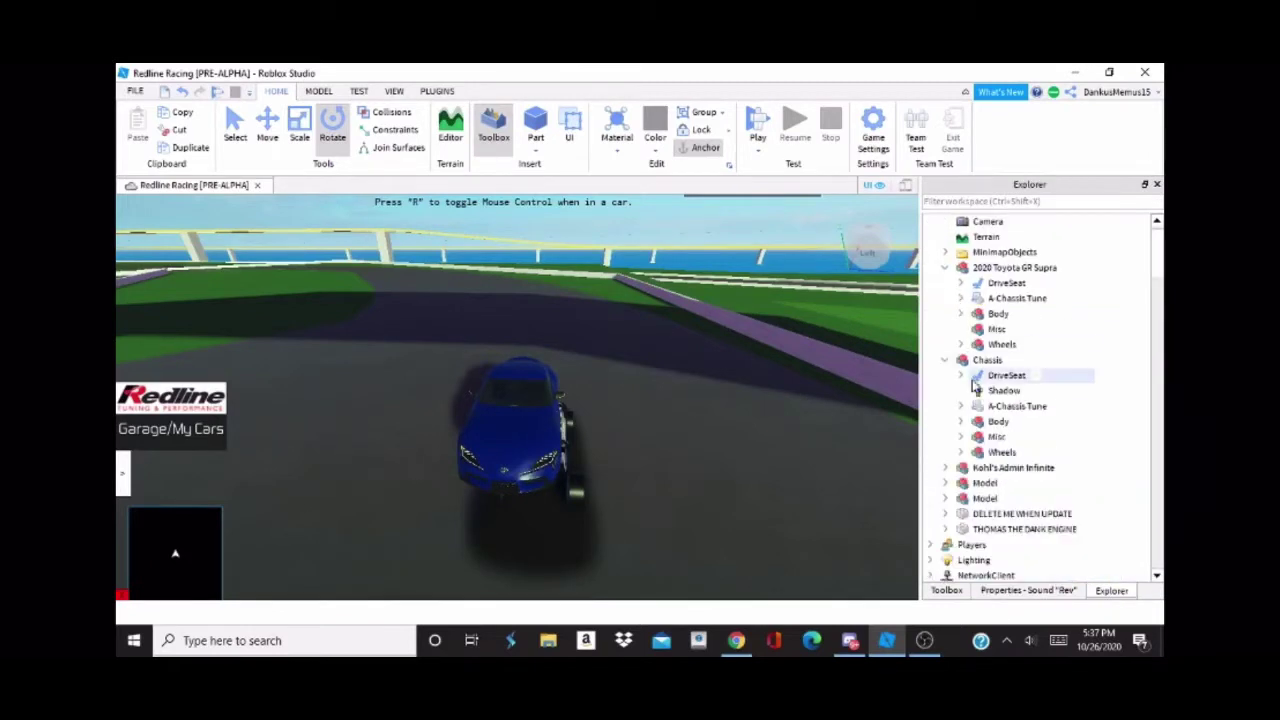
click(961, 406)
click(976, 421)
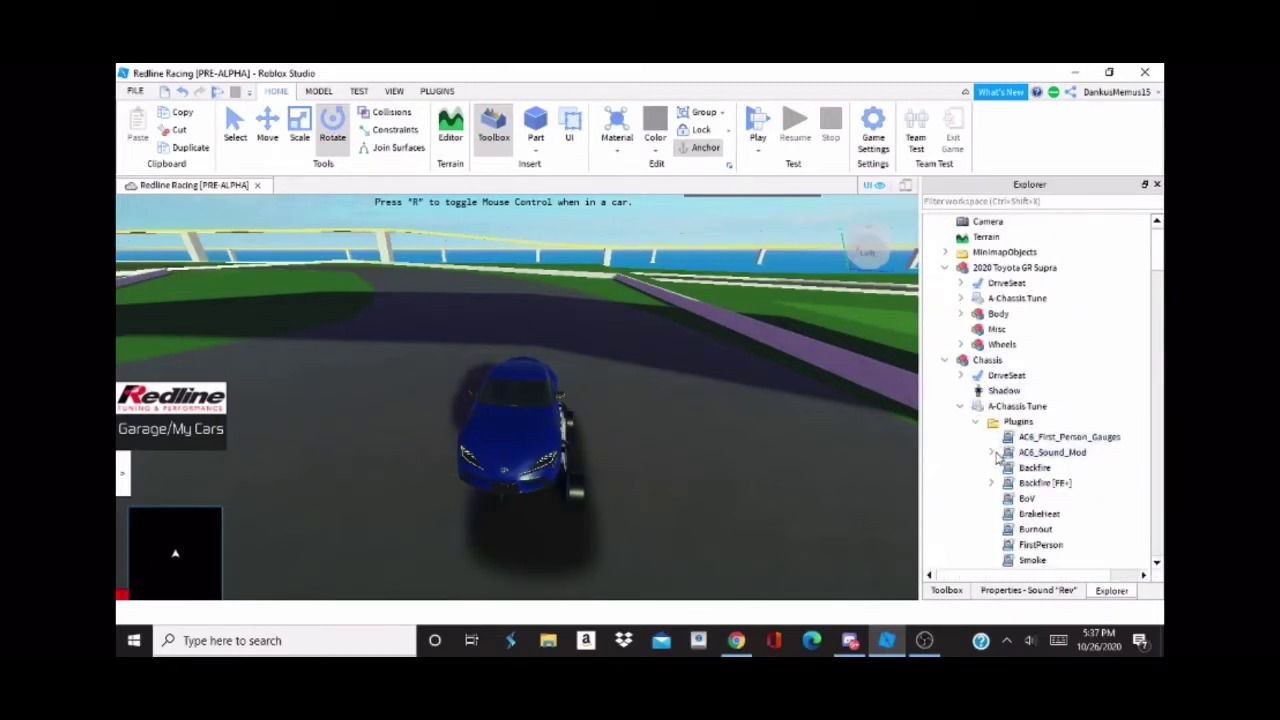
click(992, 453)
click(1045, 594)
click(1078, 512)
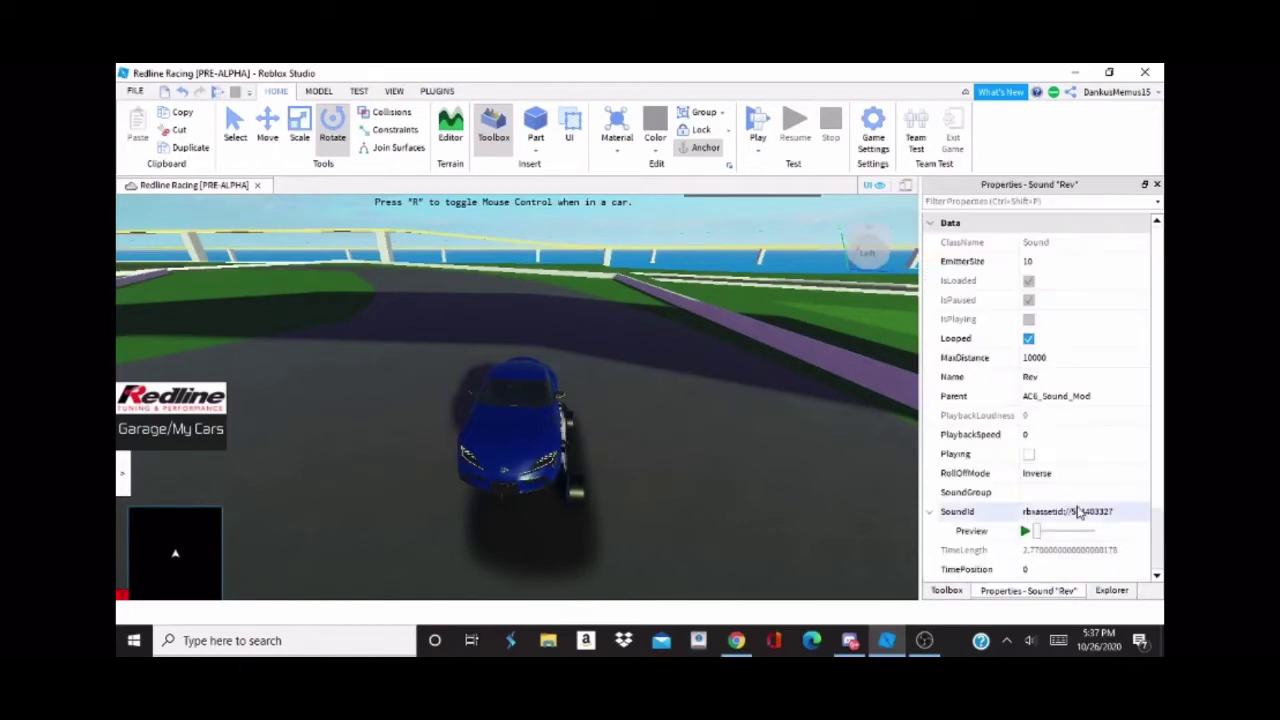
click(1078, 512)
click(1111, 591)
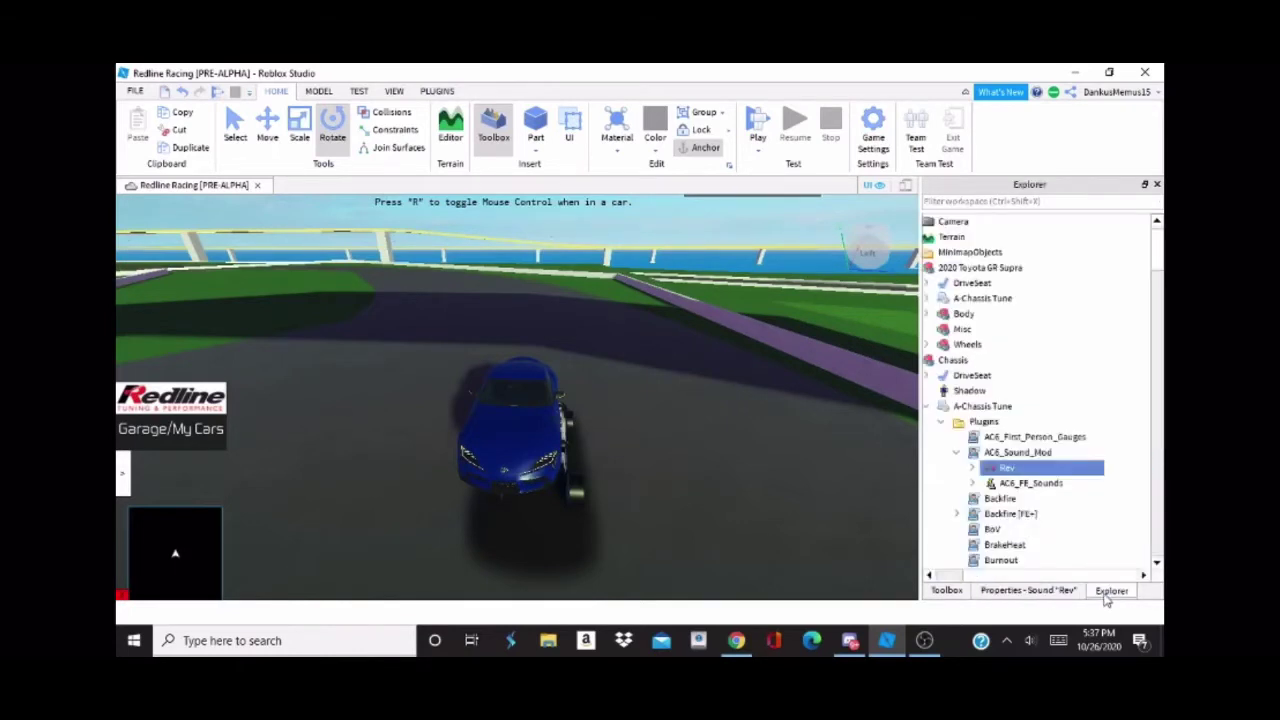
drag(1055, 578, 1012, 576)
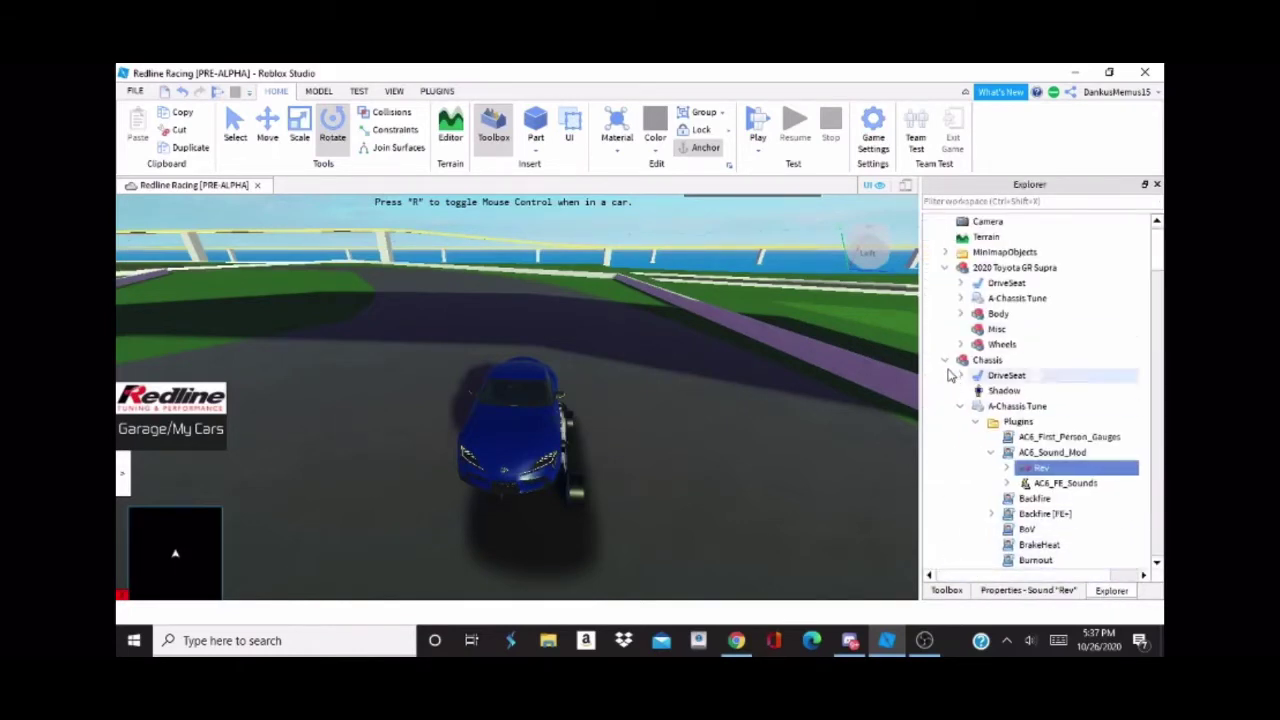
click(946, 362)
Step: Examine the Supra above the chassis and the contents of its Body group, including Passenger
key(w)
right_drag(623, 346, 540, 390)
key(d)
scroll(466, 381, up, 2)
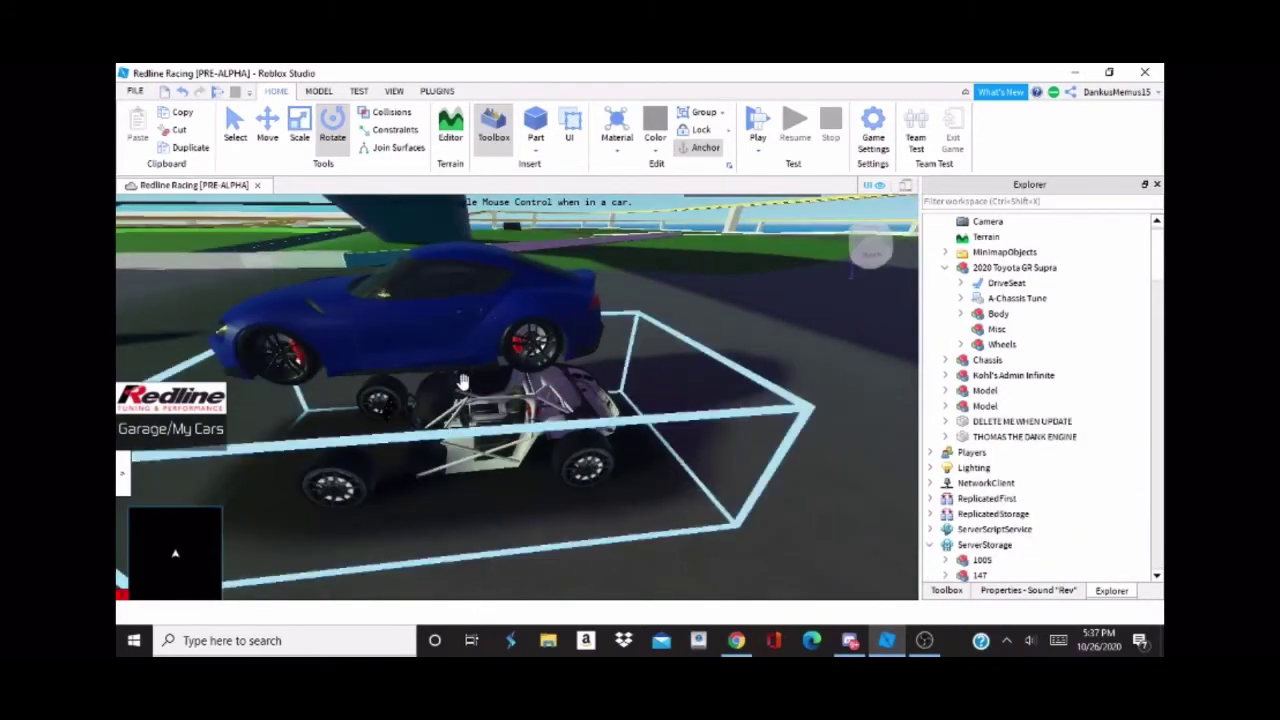
scroll(514, 391, down, 2)
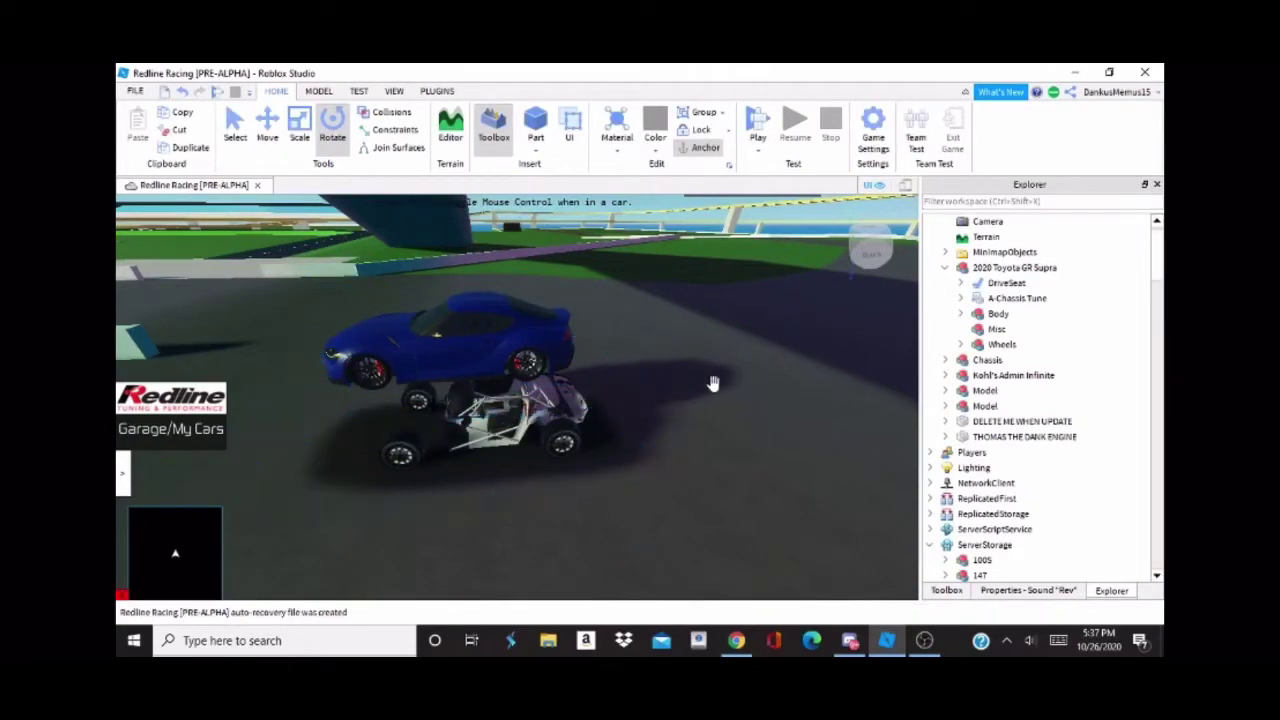
right_drag(653, 380, 660, 382)
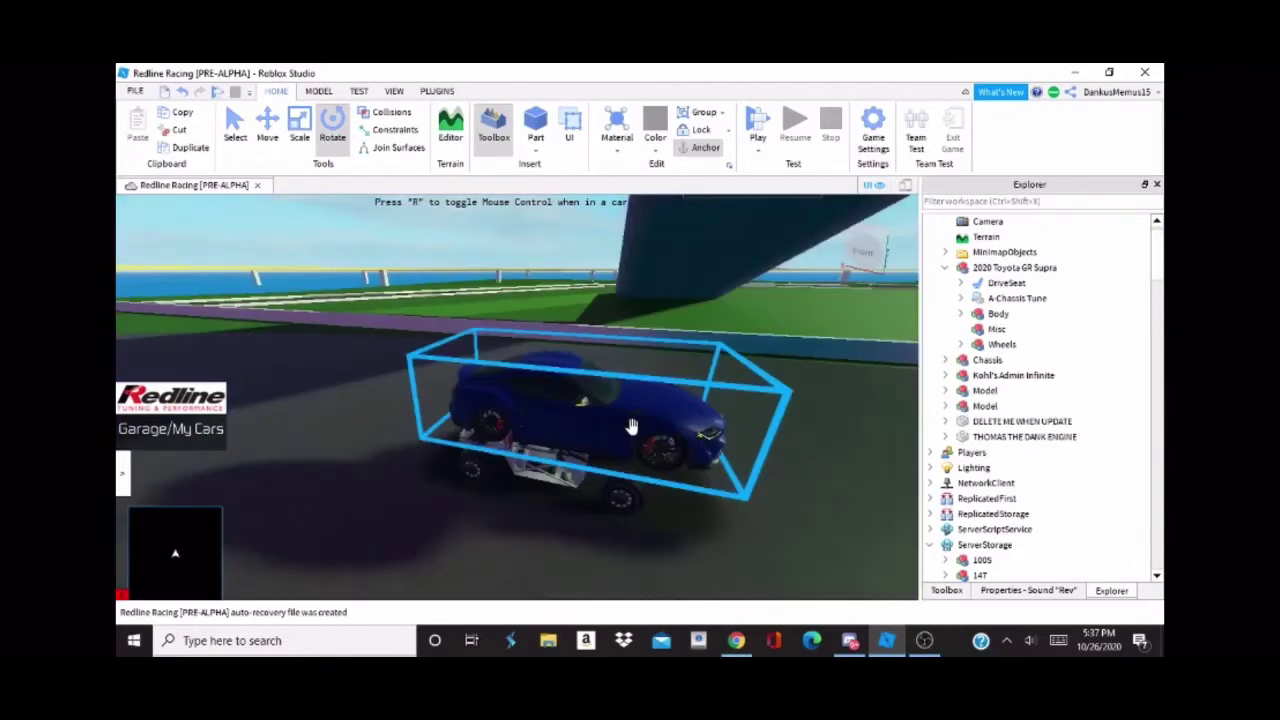
click(961, 314)
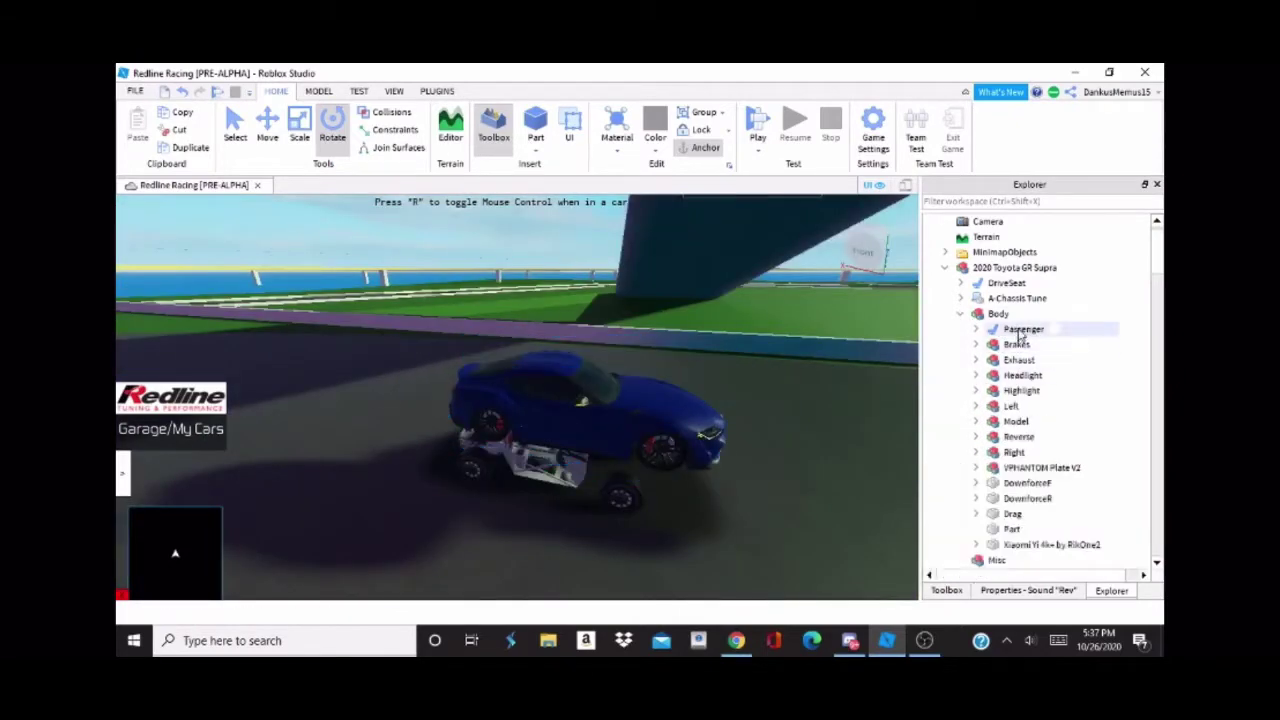
click(976, 330)
click(976, 330)
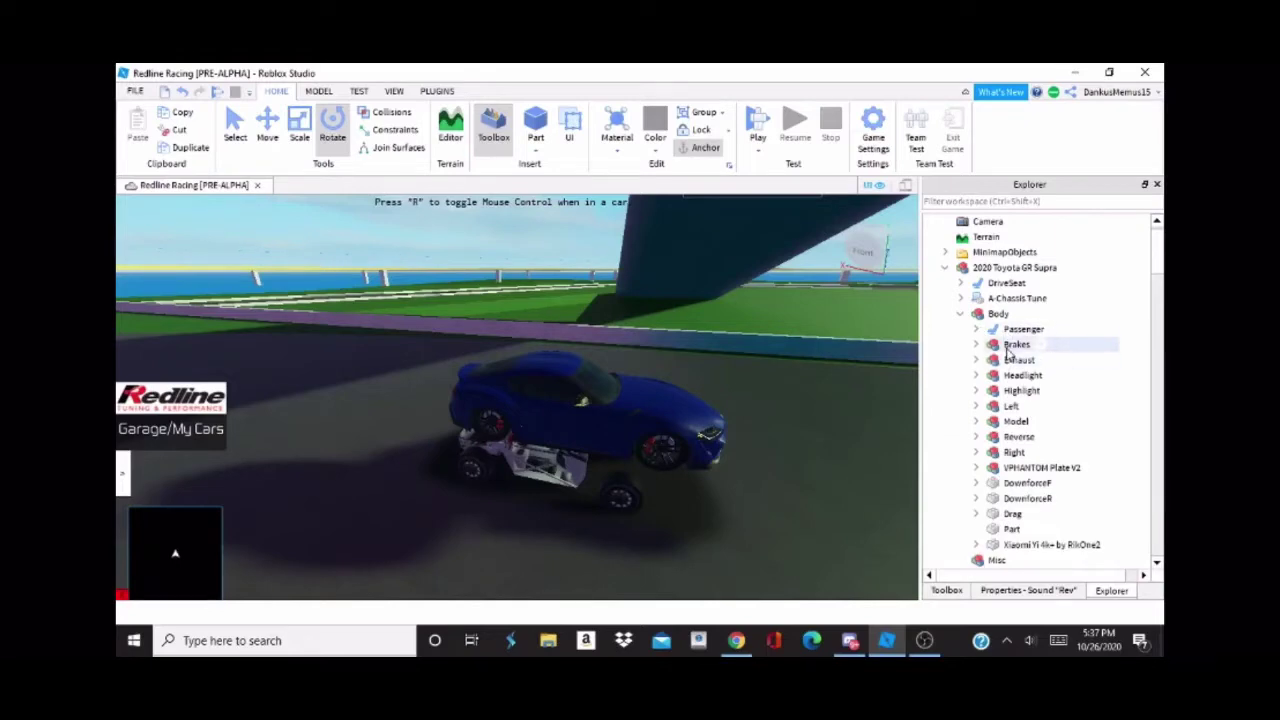
Step: Delete the Brakes model from the Supra's Body
click(1015, 344)
key(f)
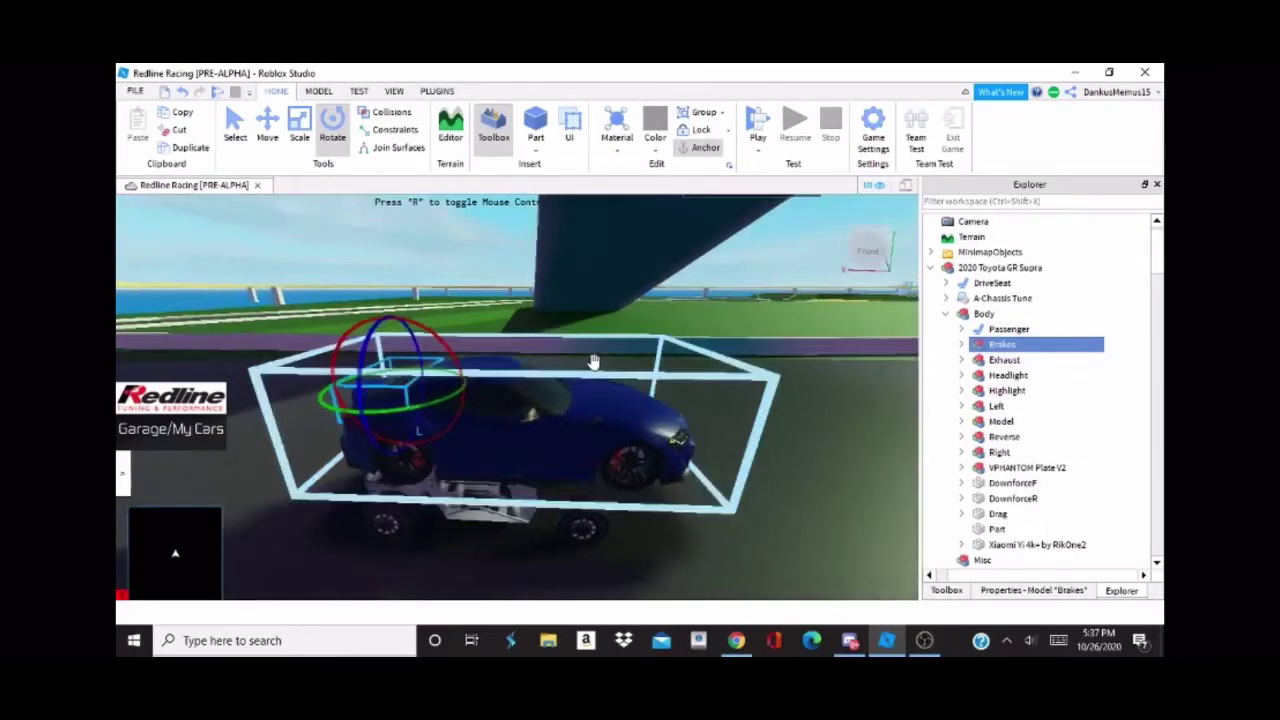
right_drag(594, 361, 591, 363)
scroll(557, 366, down, 4)
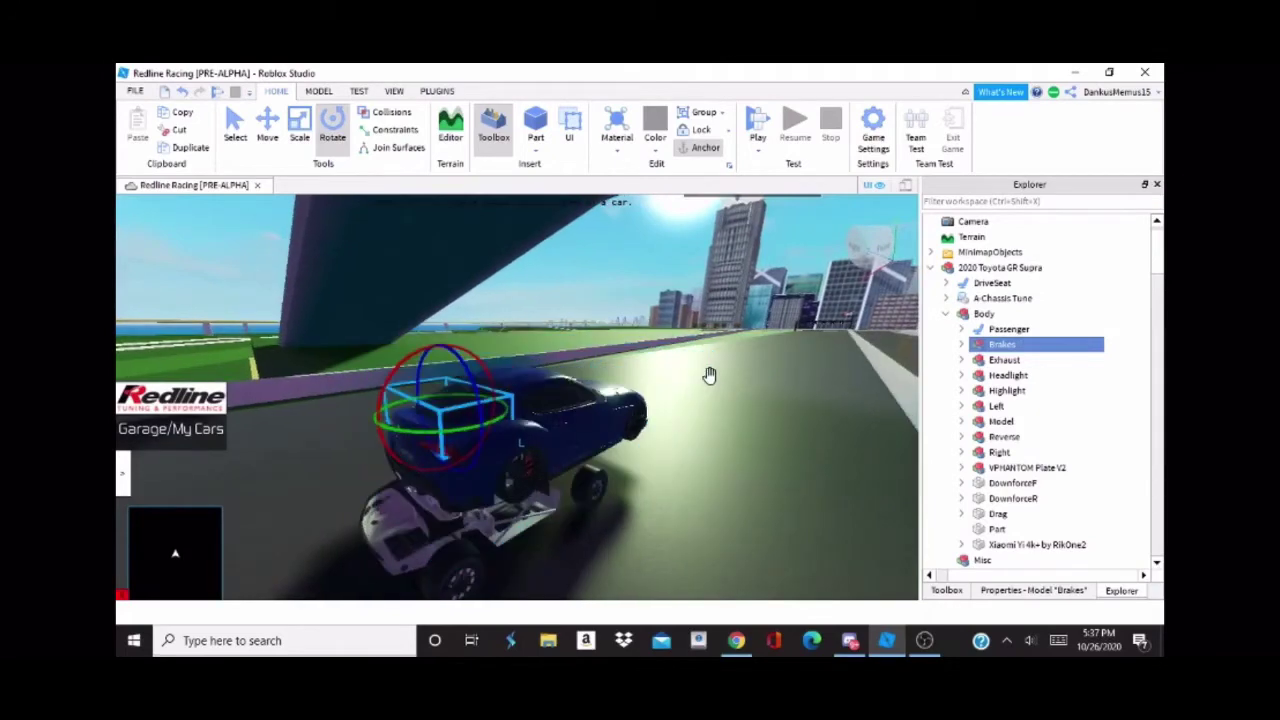
key(Delete)
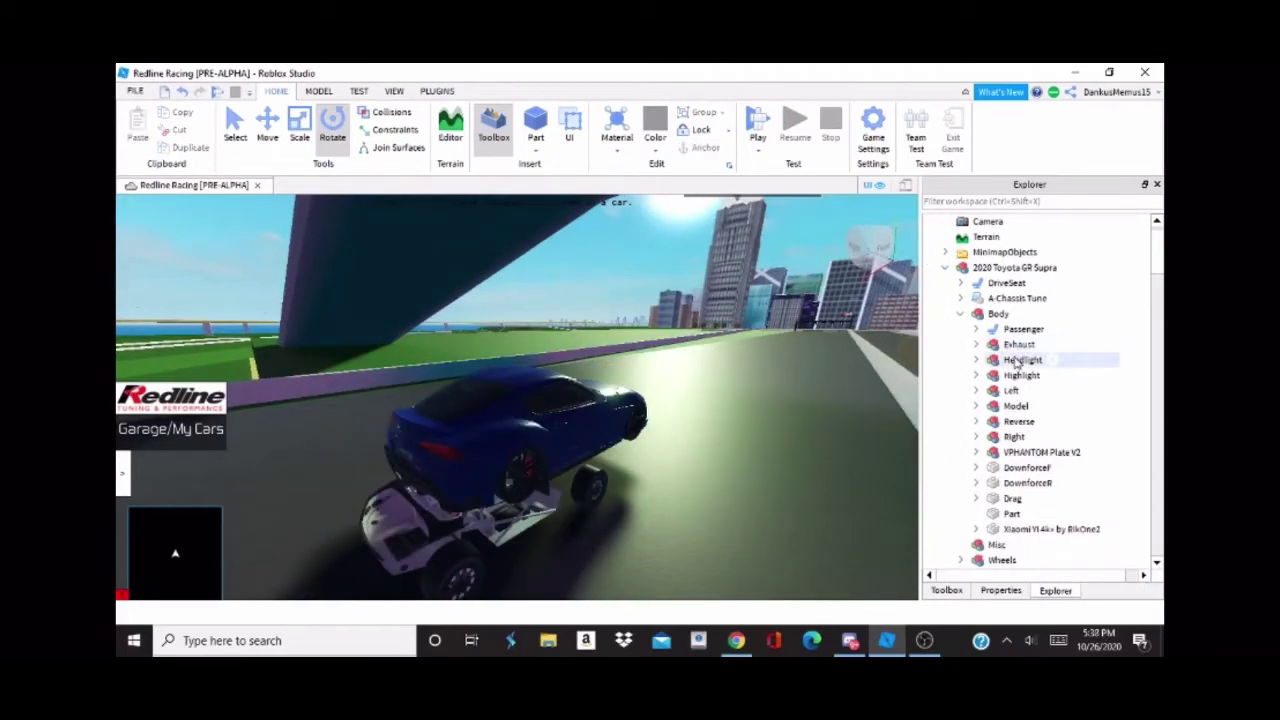
Step: Delete the _main script and the on object from the Headlight model in the Supra's Body
click(1020, 359)
key(f)
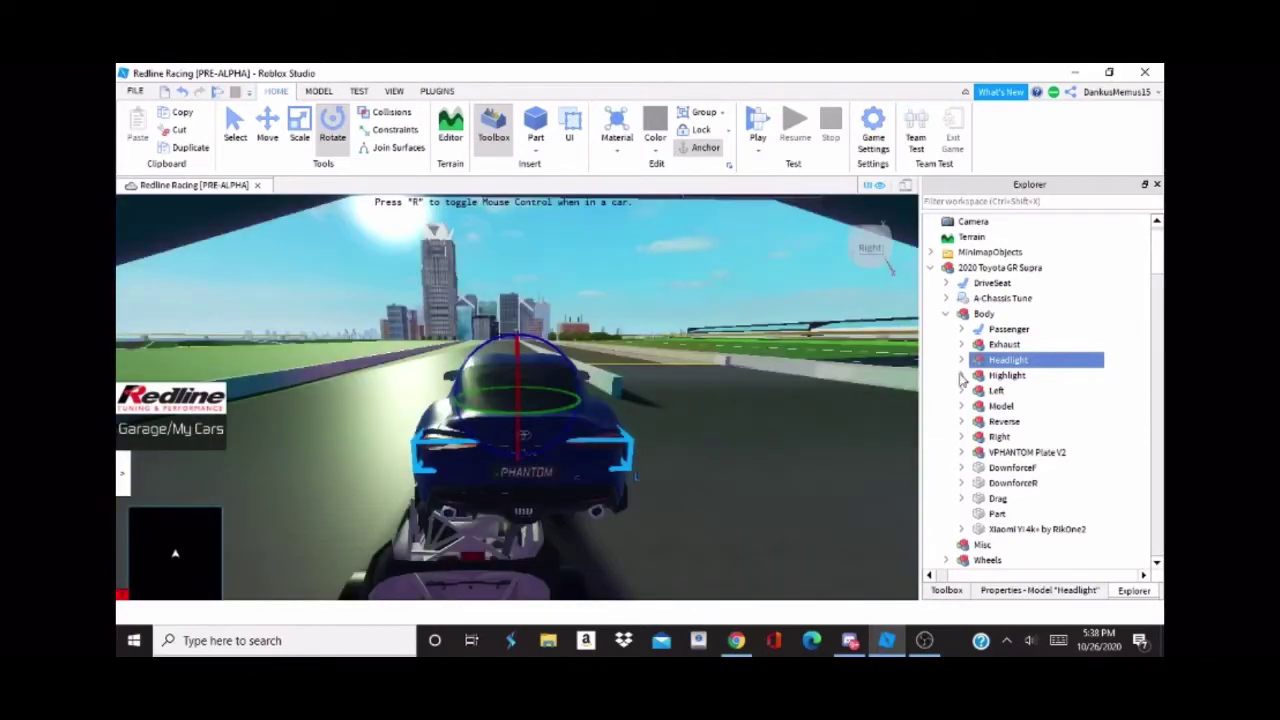
click(962, 360)
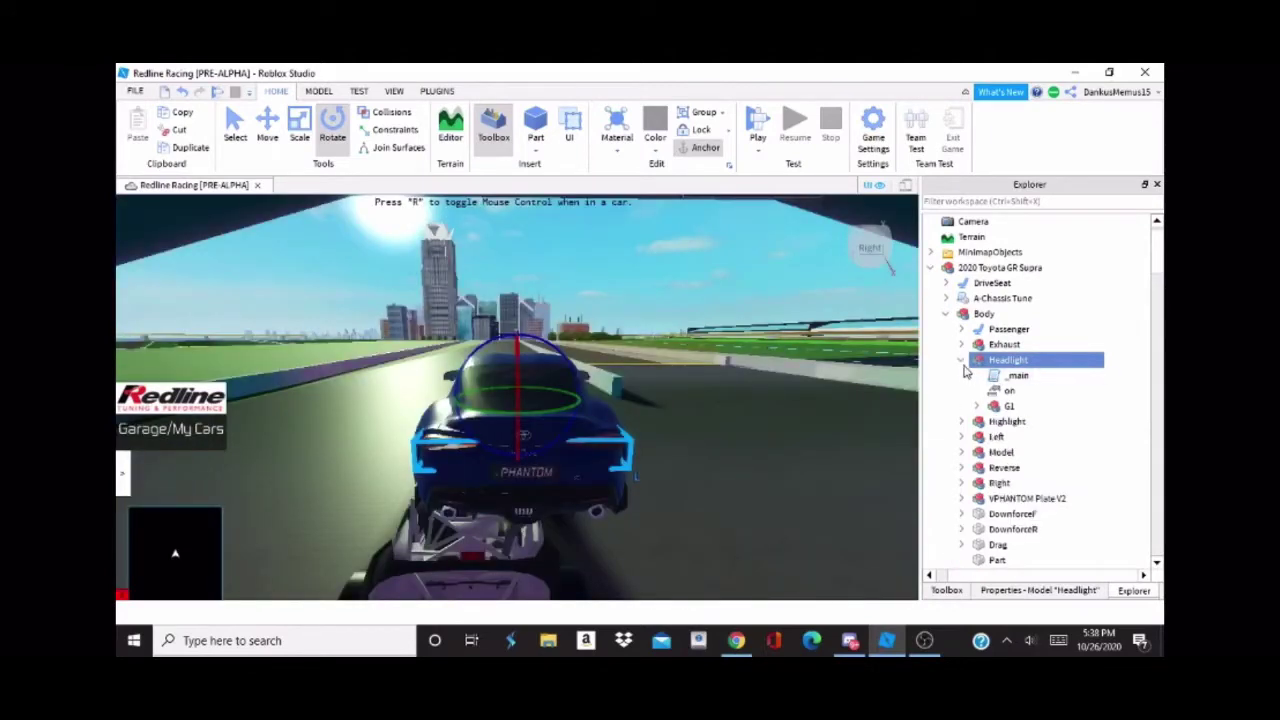
click(1043, 375)
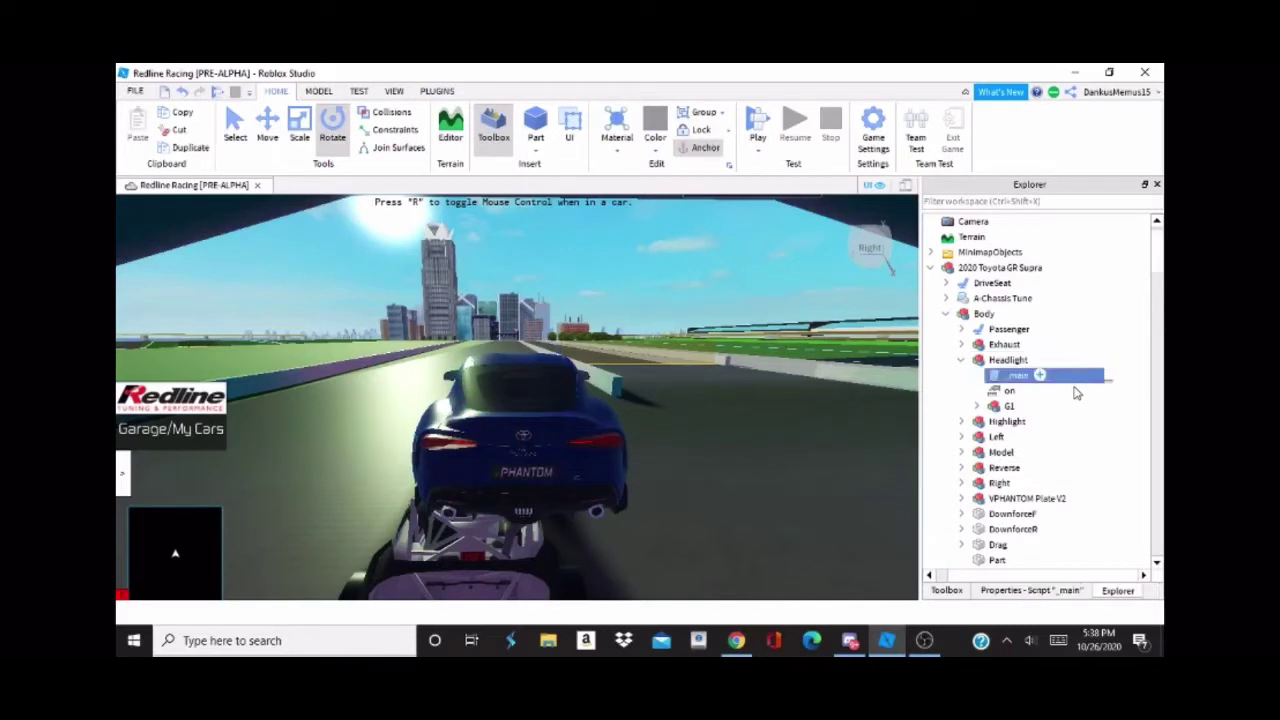
ctrl+click(1050, 390)
key(Delete)
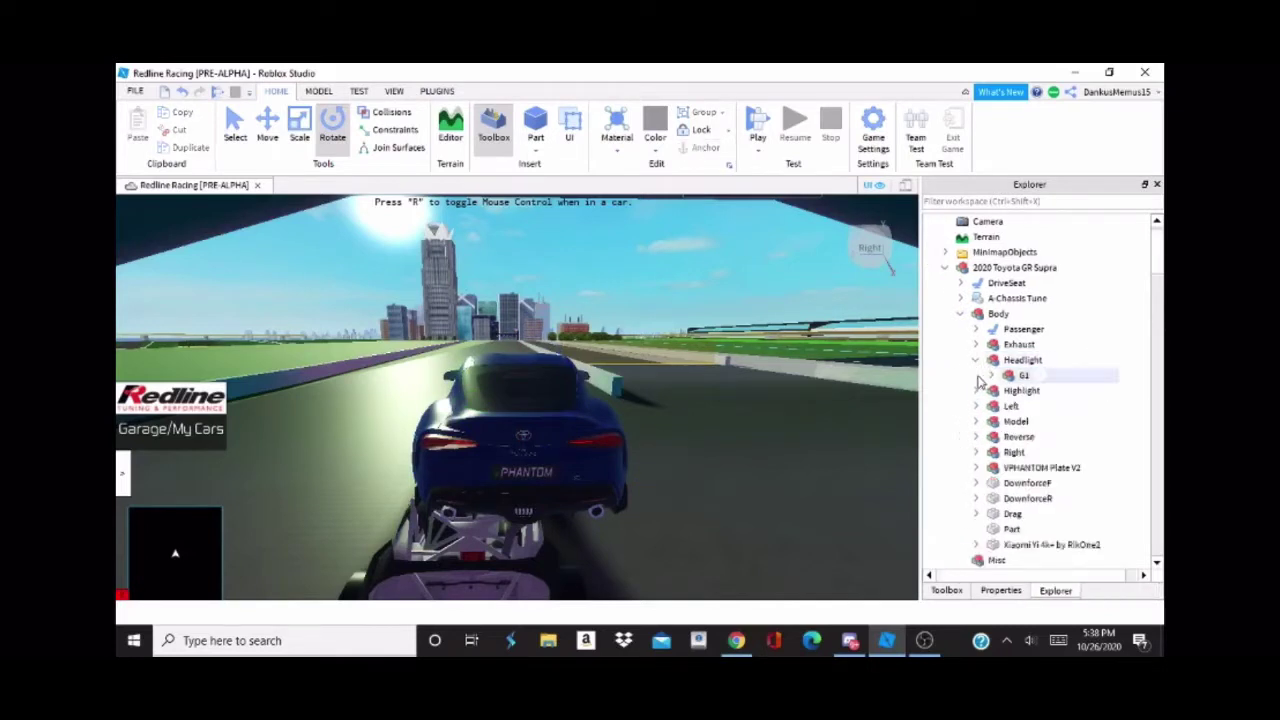
Step: Delete the _main script and the on object from the Highlight model, and collapse both light models
click(976, 391)
click(1102, 408)
ctrl+click(1098, 421)
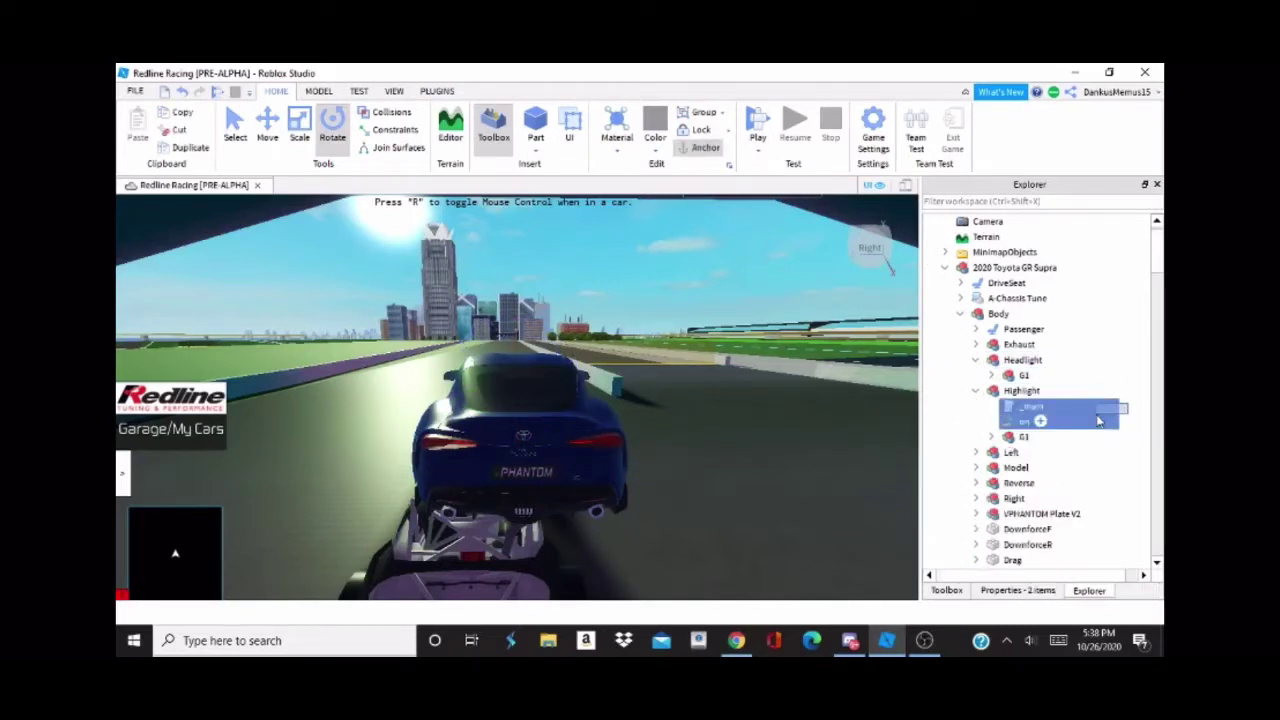
key(Delete)
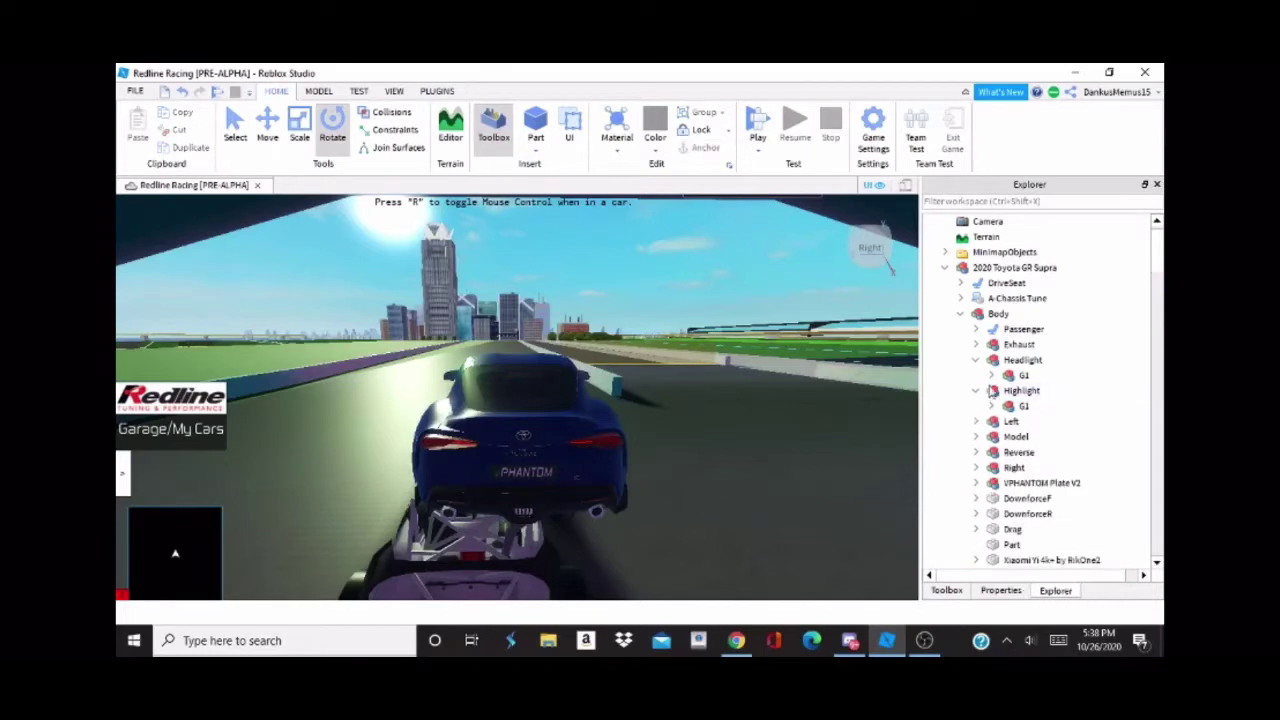
click(991, 375)
click(993, 375)
click(977, 360)
click(977, 375)
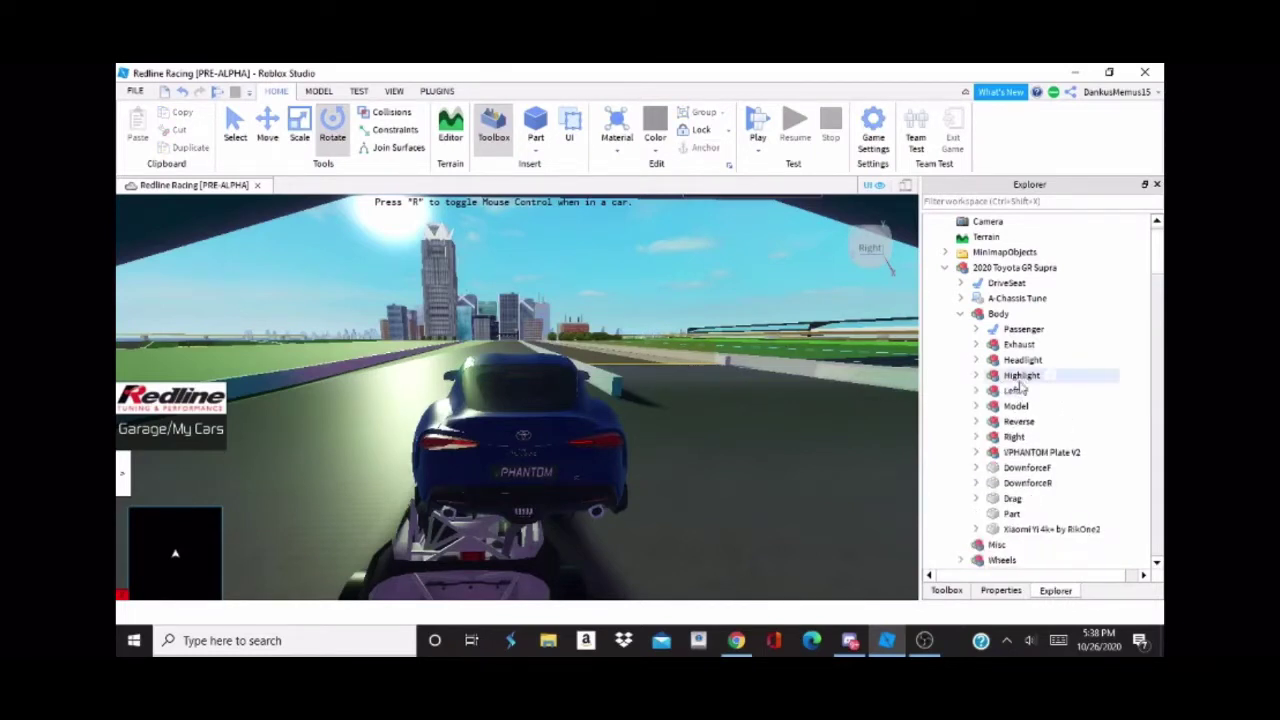
Step: Delete the _main script and the on object from the Left model in the Supra's Body, and collapse it
click(977, 391)
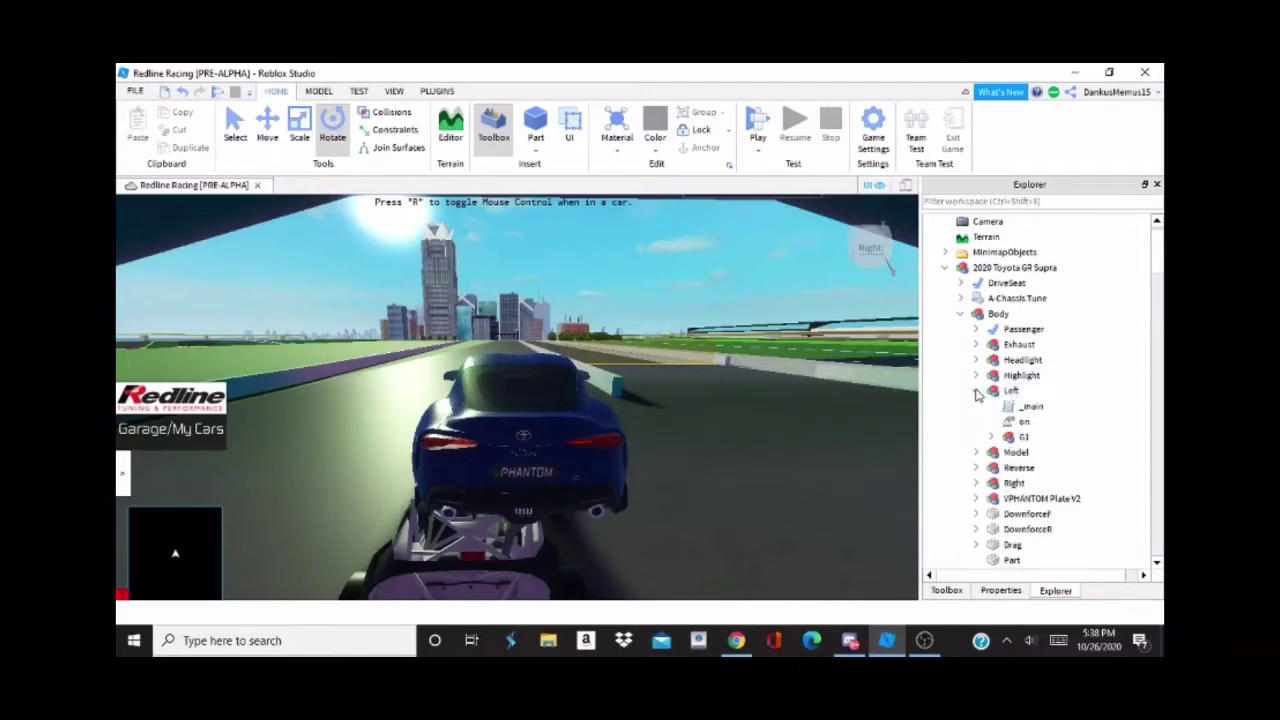
click(1117, 409)
ctrl+click(1105, 424)
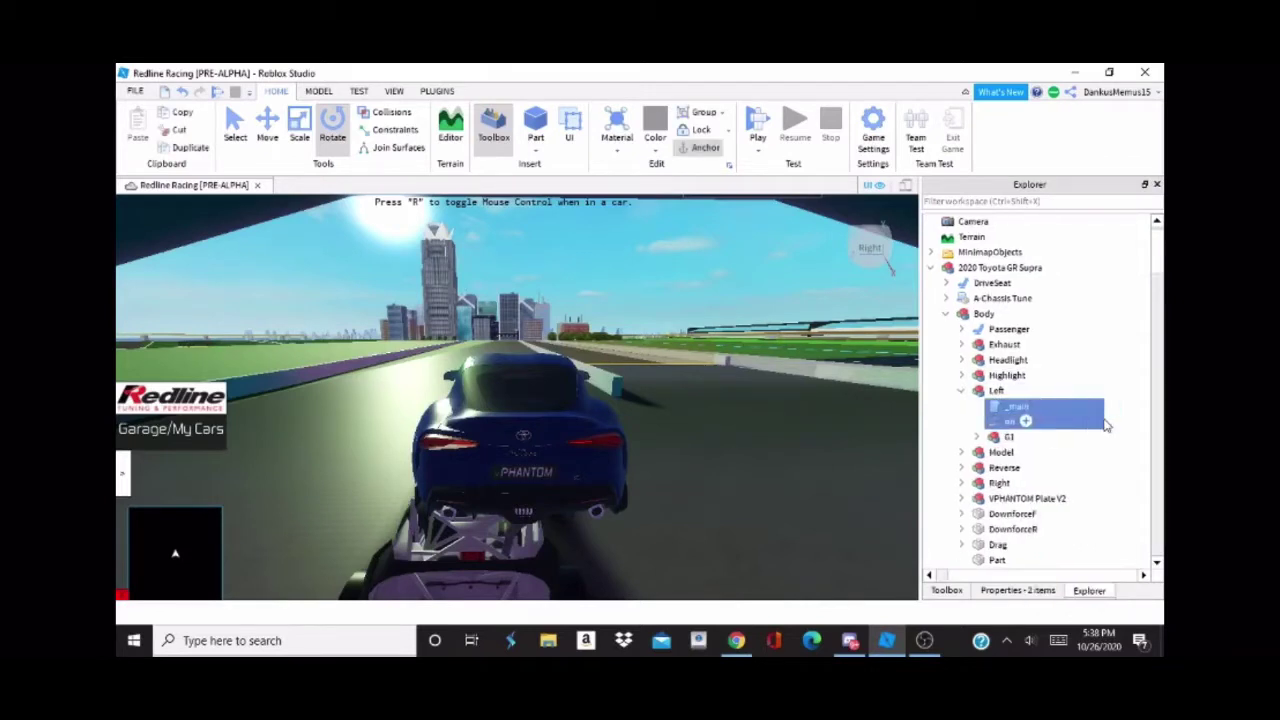
key(Delete)
click(977, 392)
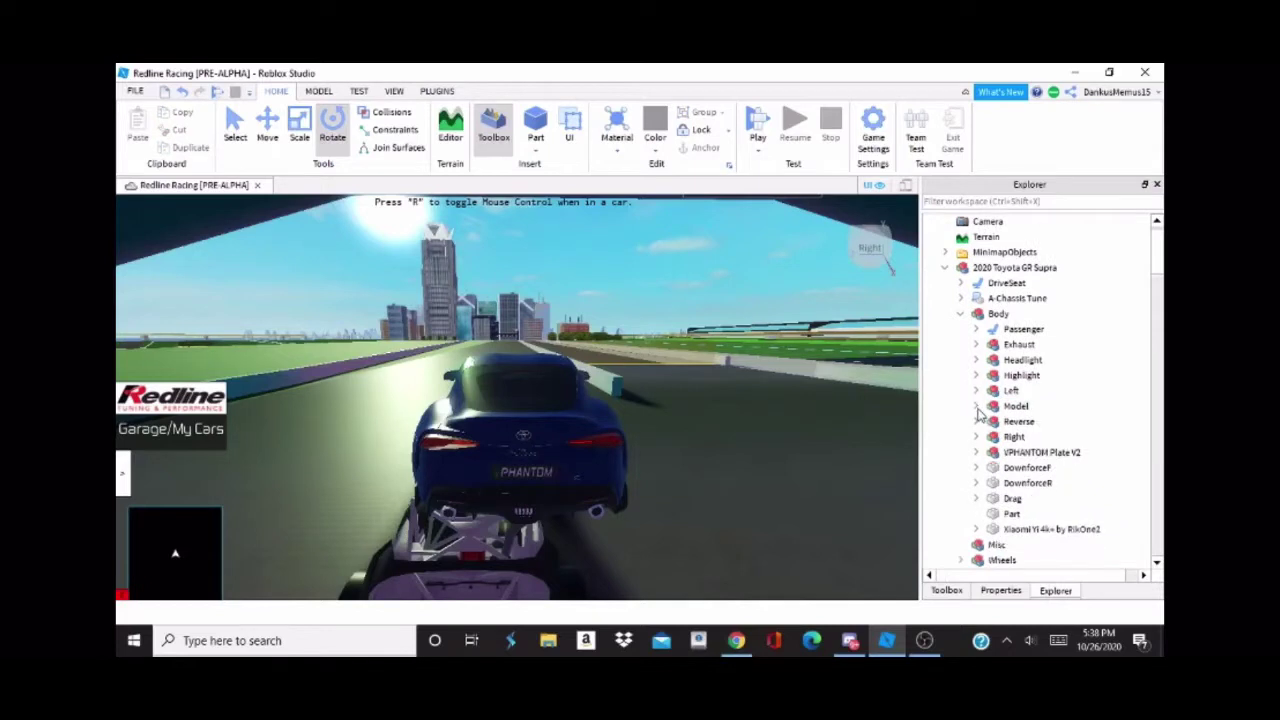
Step: Examine the Headlight and Taillight groups inside the Supra Body's Model for scripts
click(978, 407)
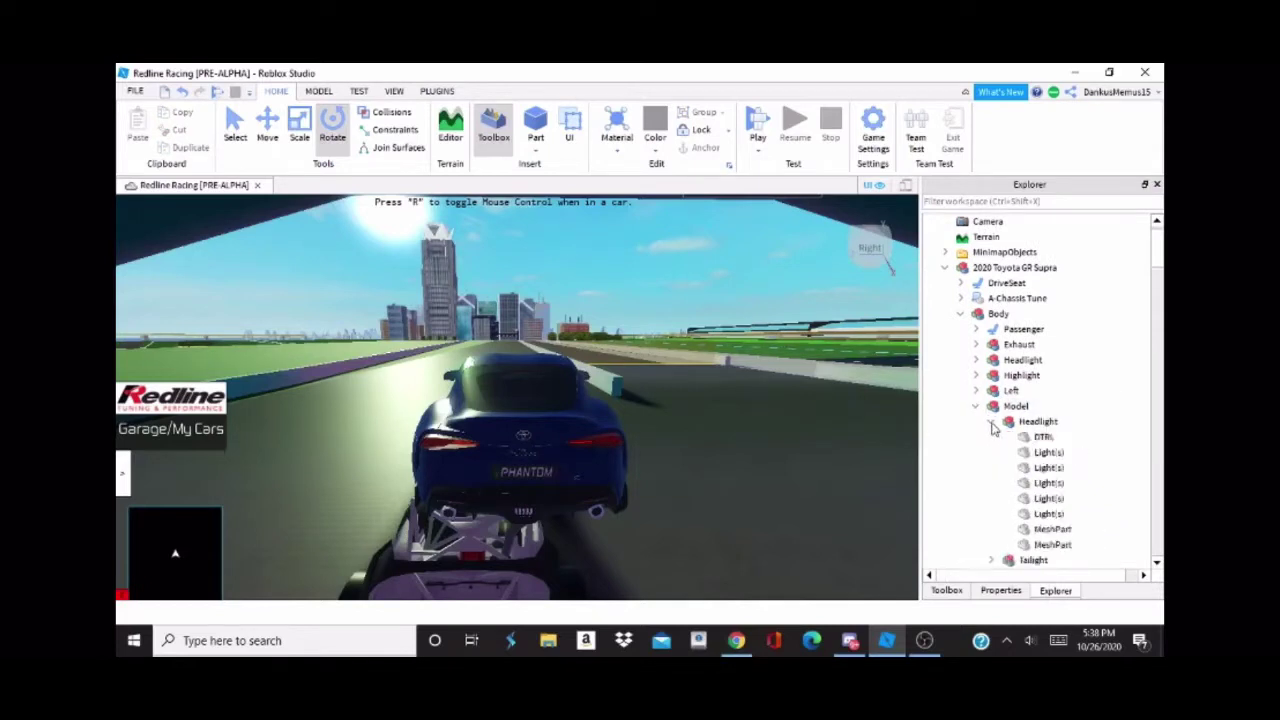
click(977, 407)
click(977, 407)
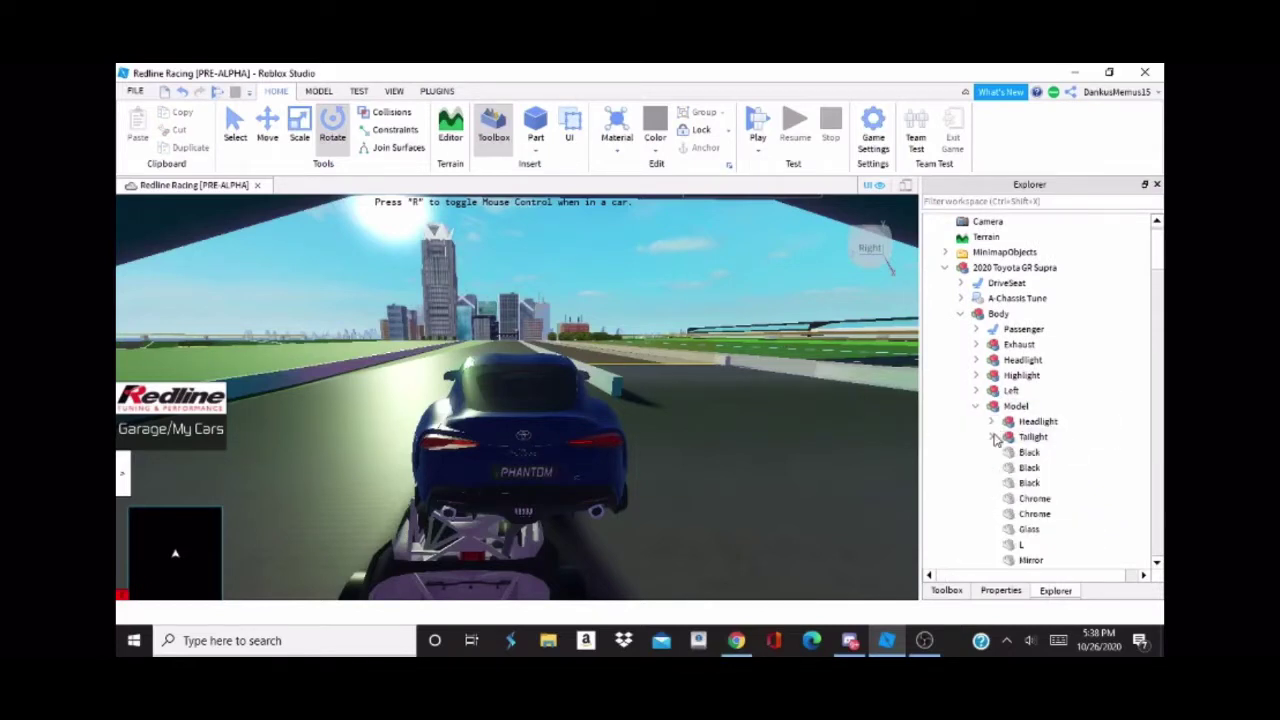
click(993, 437)
click(993, 437)
click(977, 407)
Step: Delete the _main script and the on object from the Reverse model, and collapse it
click(977, 422)
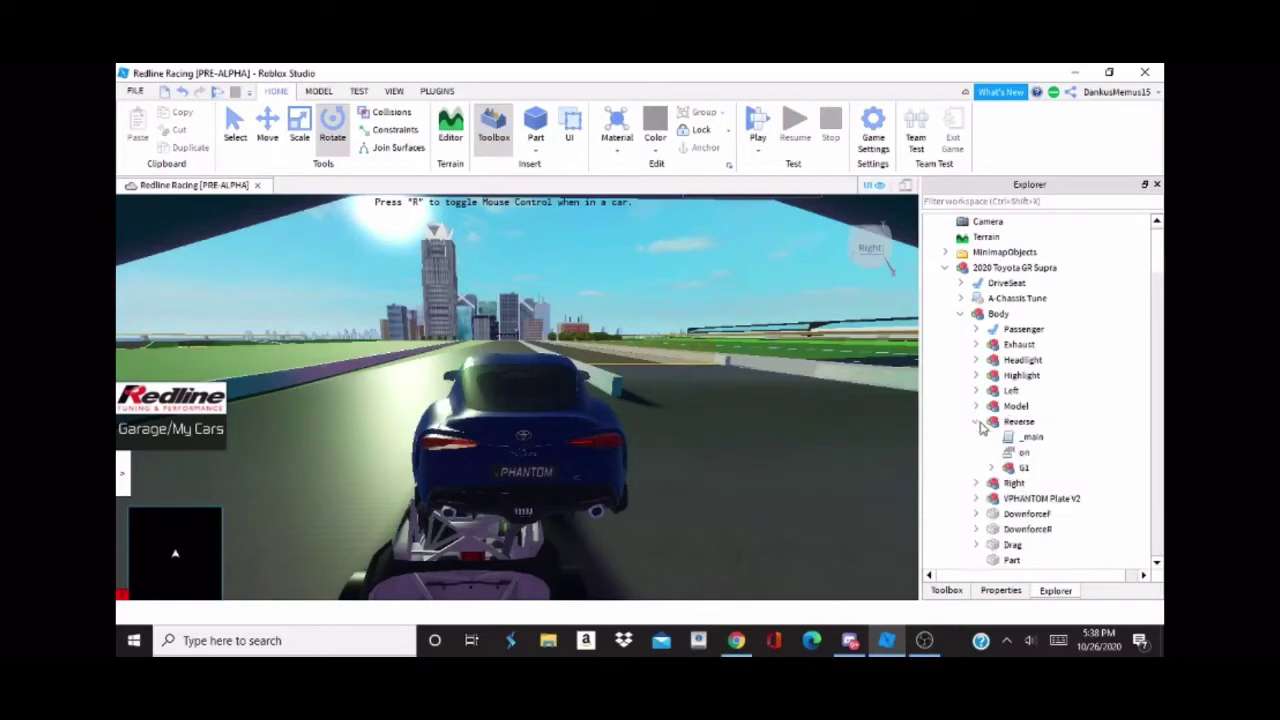
drag(1124, 436, 1100, 452)
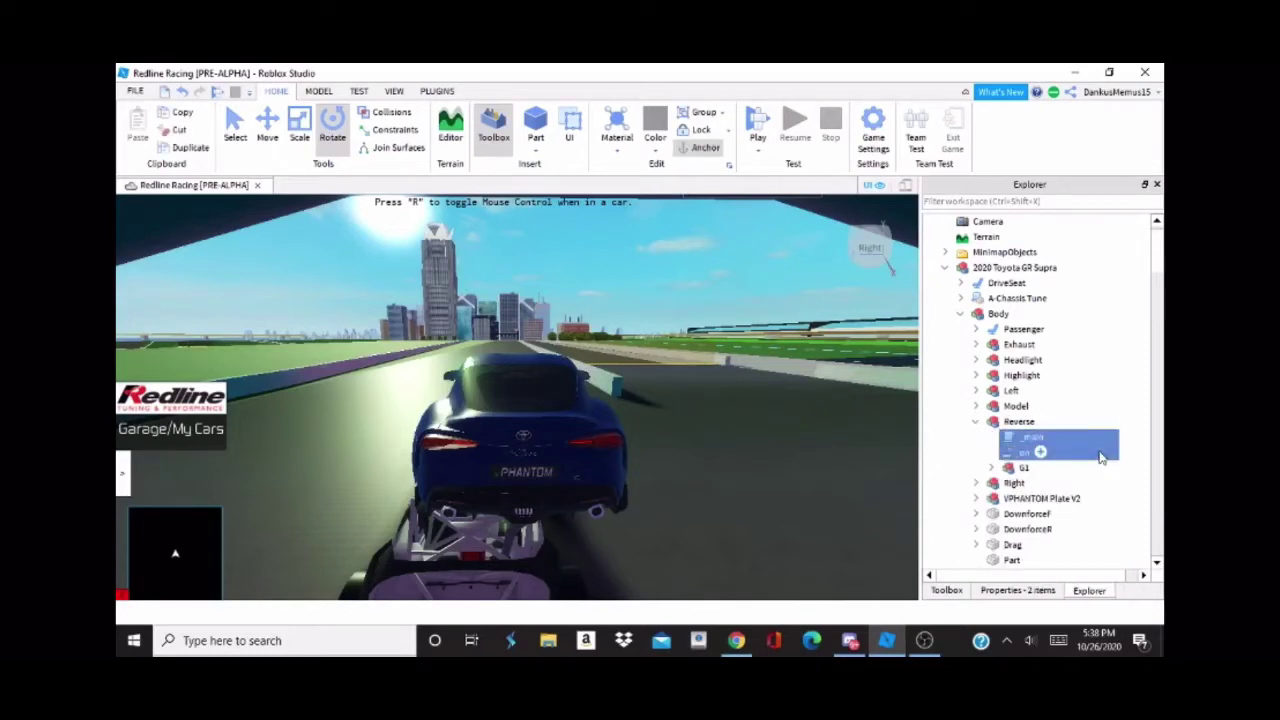
key(Delete)
click(978, 422)
Step: Delete the _main script and the on object from the Right model, and collapse it
click(977, 437)
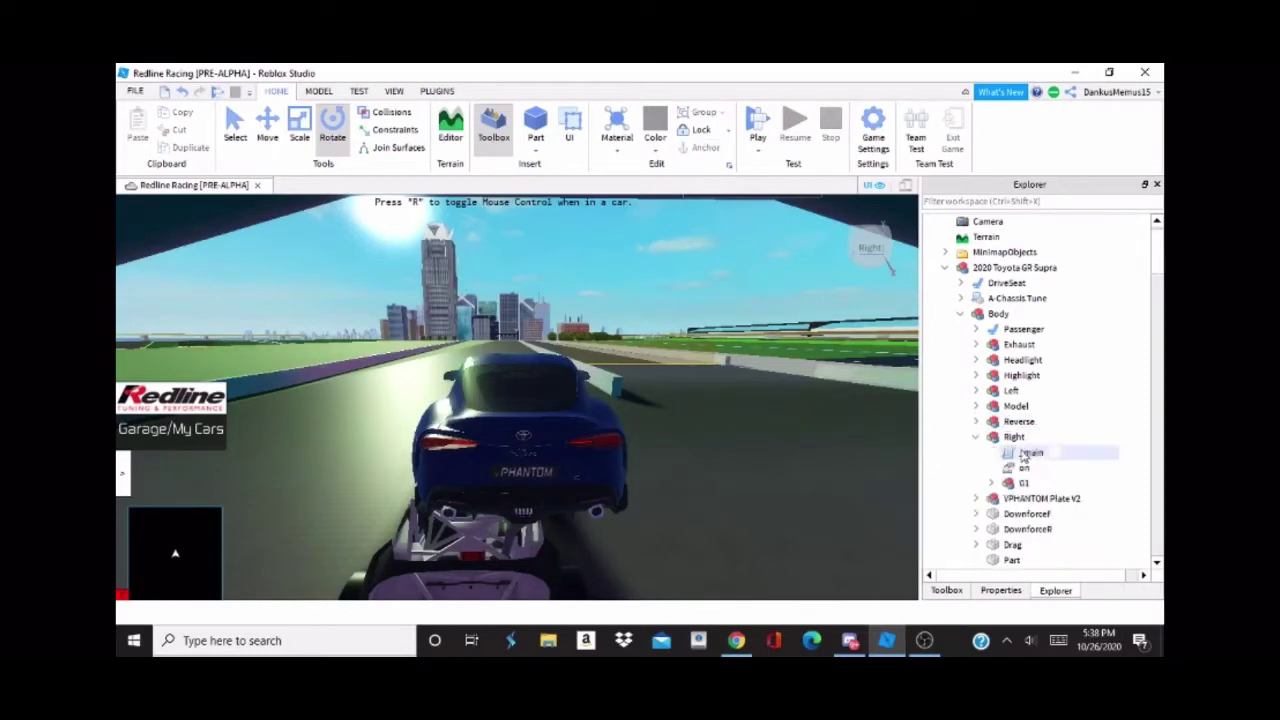
click(1120, 453)
shift+click(1095, 468)
key(Delete)
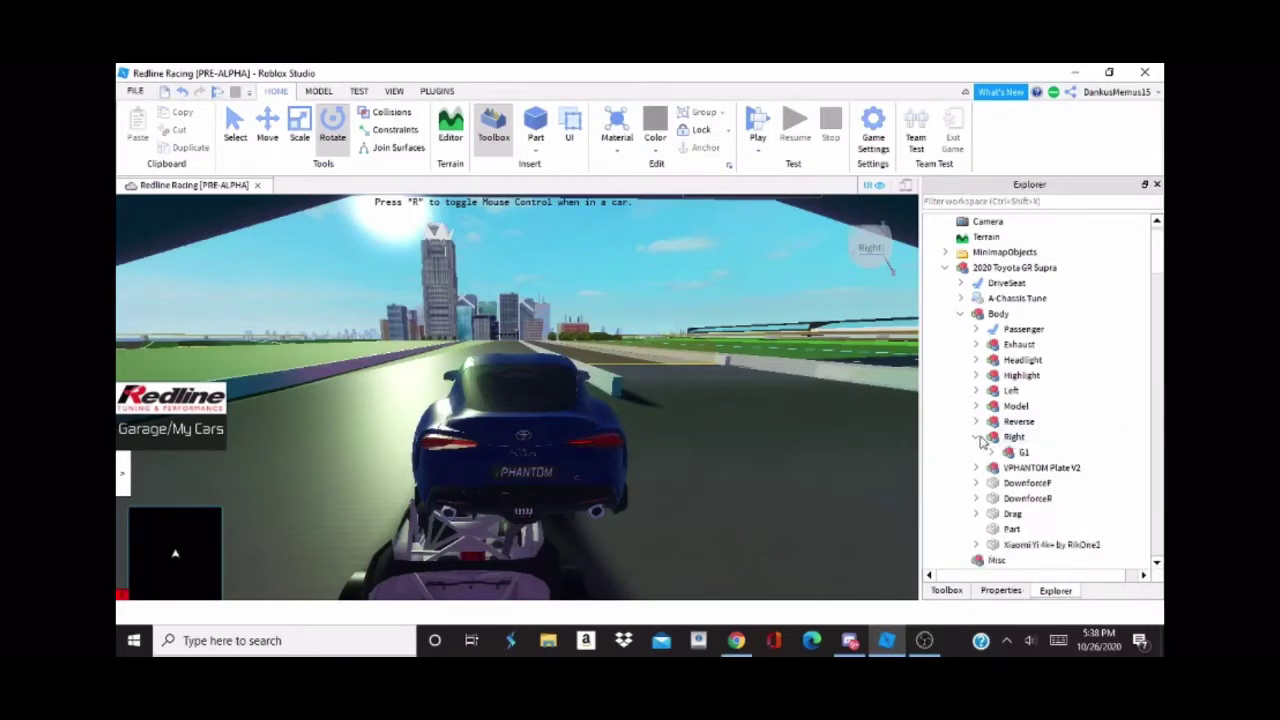
click(977, 438)
Step: Delete the VPHANTOM Plate V2 model and the DownforceF, DownforceR and Drag parts from the Supra's Body
click(990, 453)
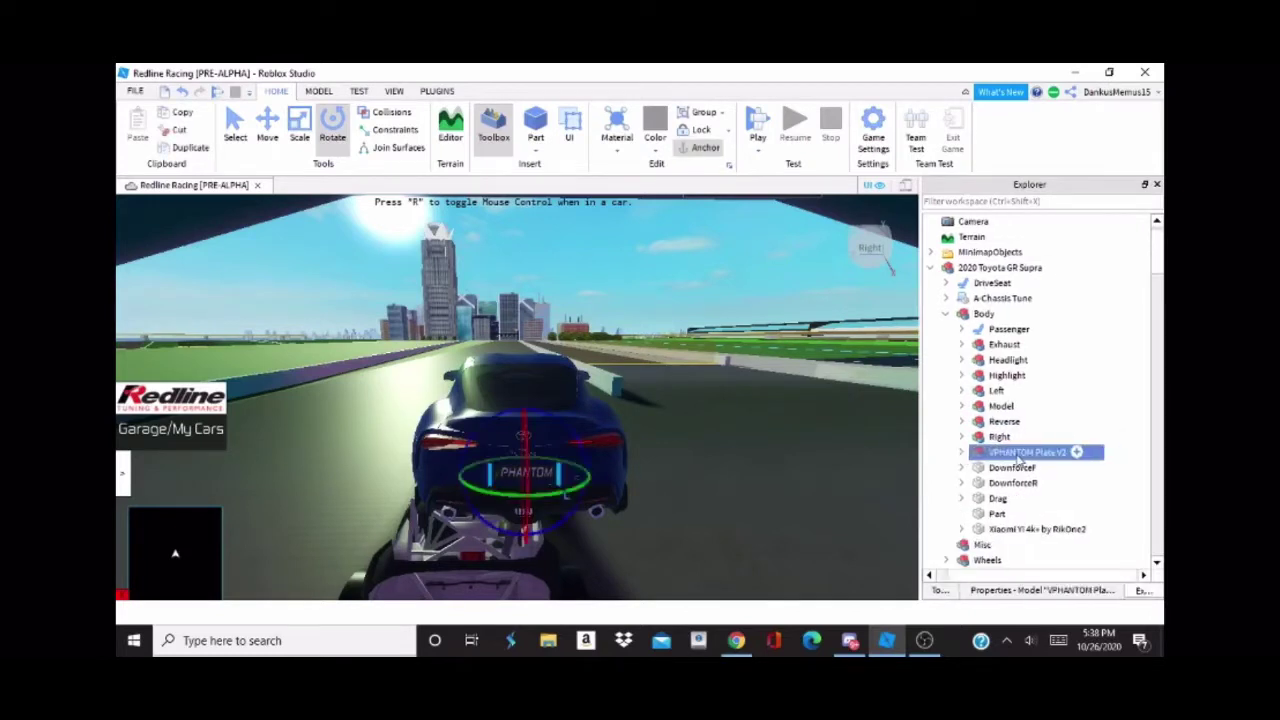
key(Delete)
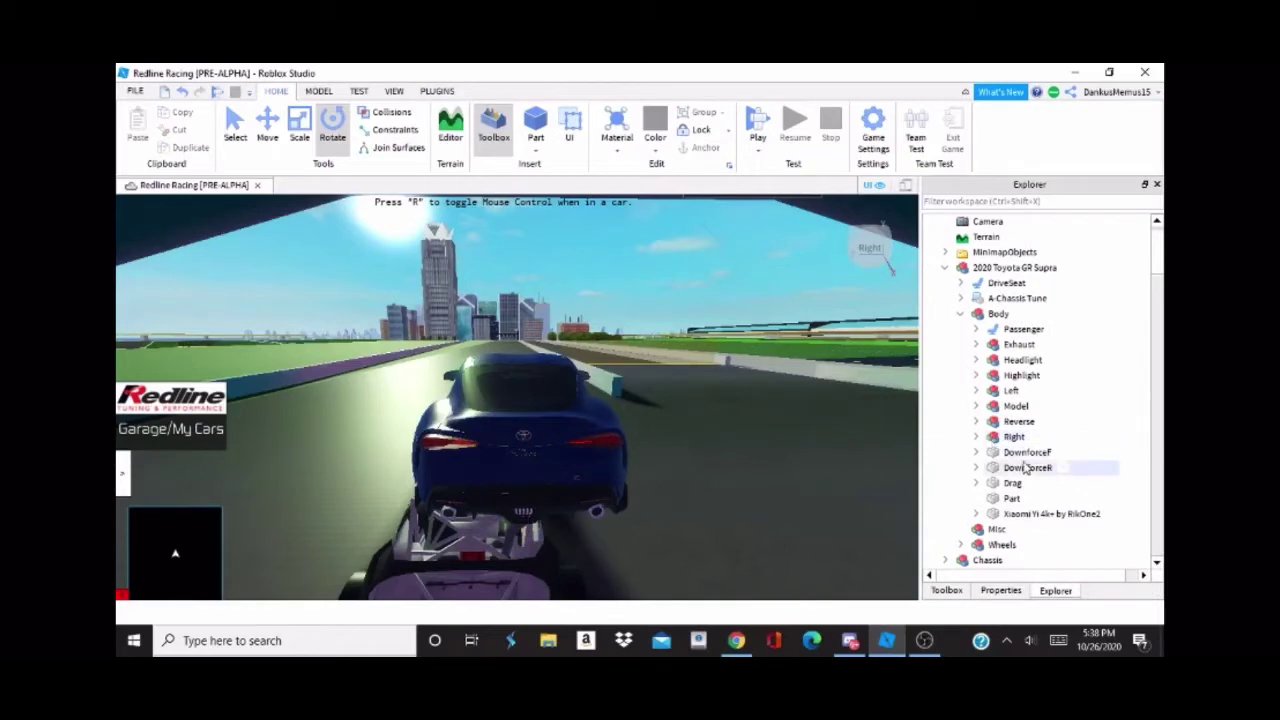
drag(1126, 450, 1085, 480)
shift+click(1087, 484)
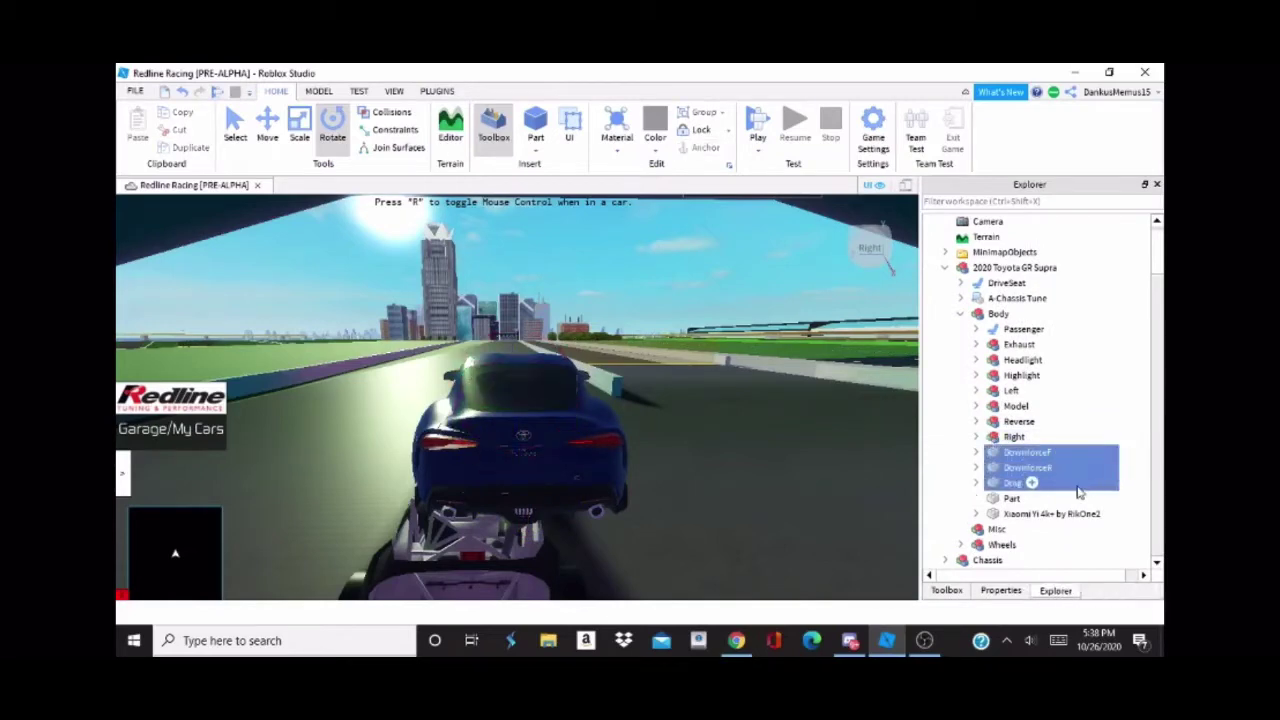
key(Delete)
Step: Focus on the Xiaomi Yi 4k+ camera part inside the Supra and delete it
click(1018, 467)
key(f)
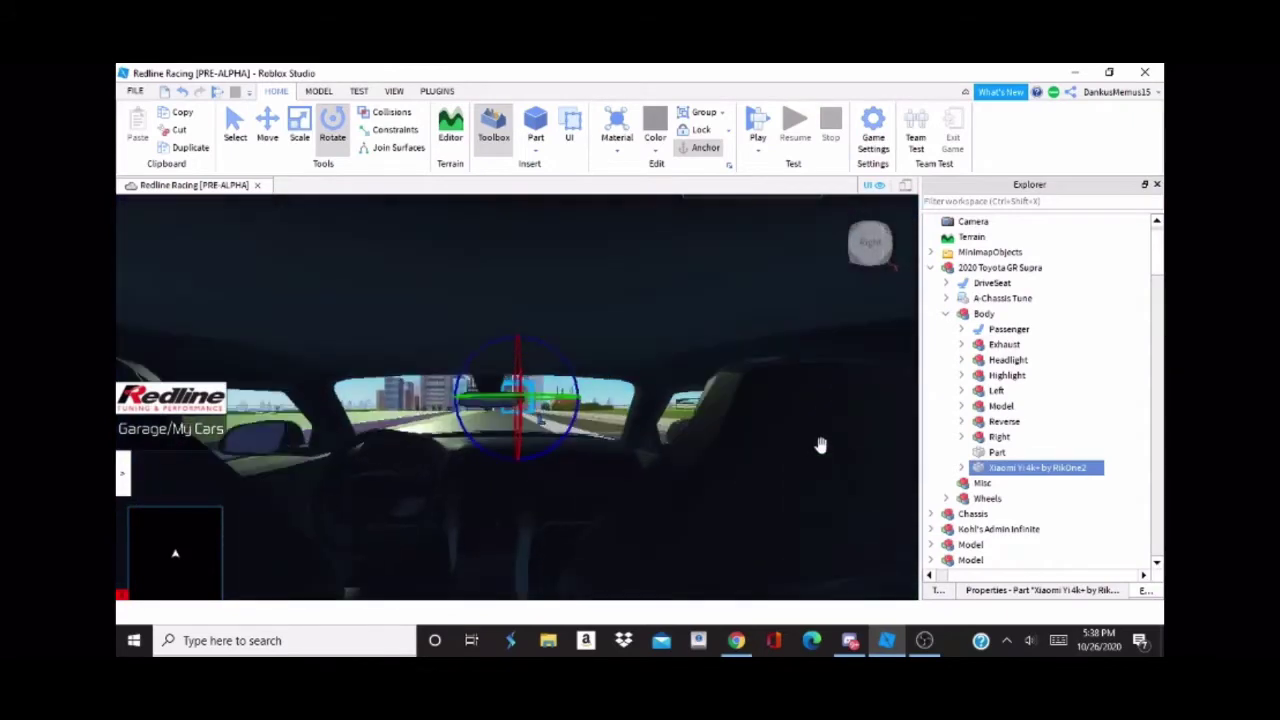
key(Delete)
Step: Raise the Supra Body's Model higher above its wheels and the chassis with the Move tool
scroll(740, 400, down, 5)
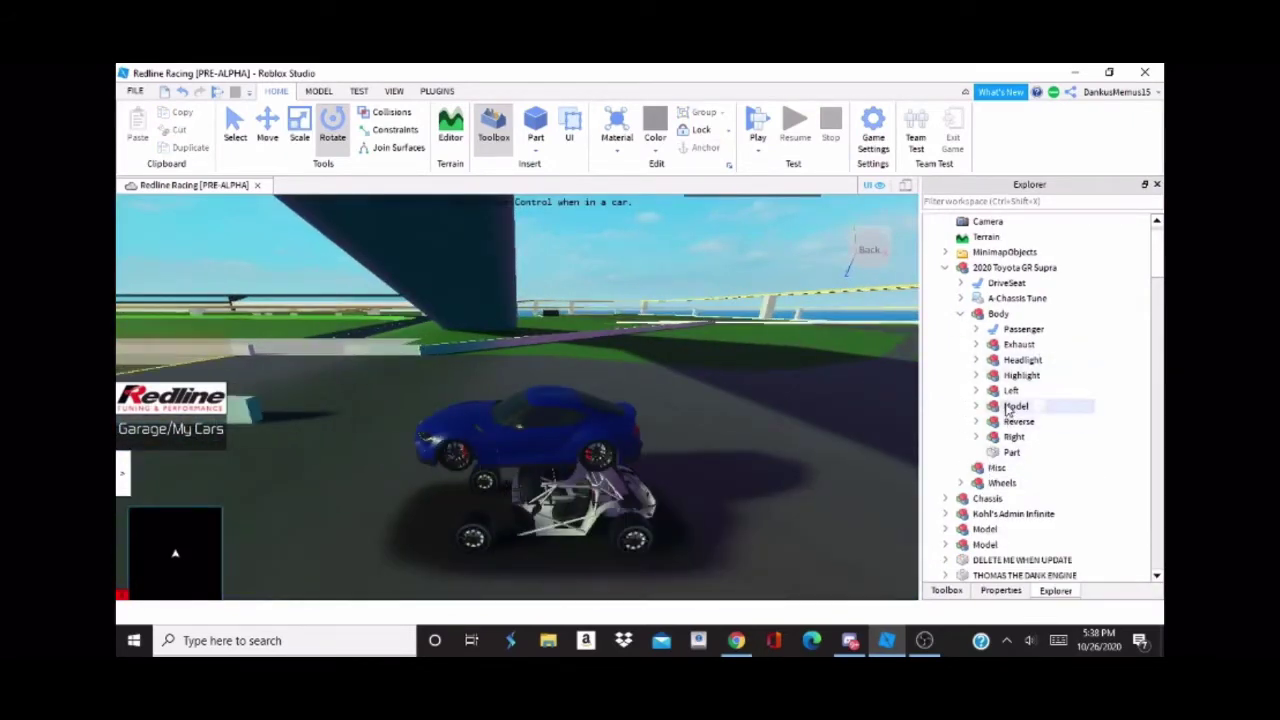
click(1012, 406)
click(267, 128)
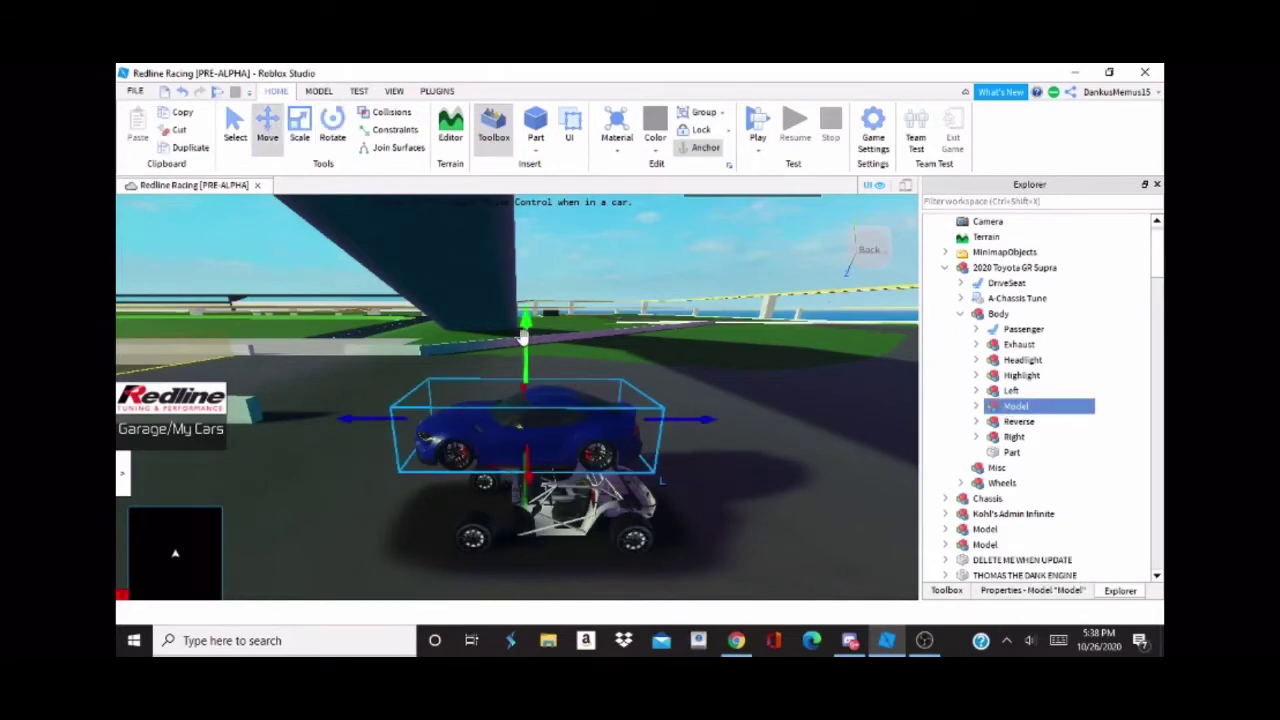
drag(523, 337, 526, 230)
right_drag(606, 327, 735, 337)
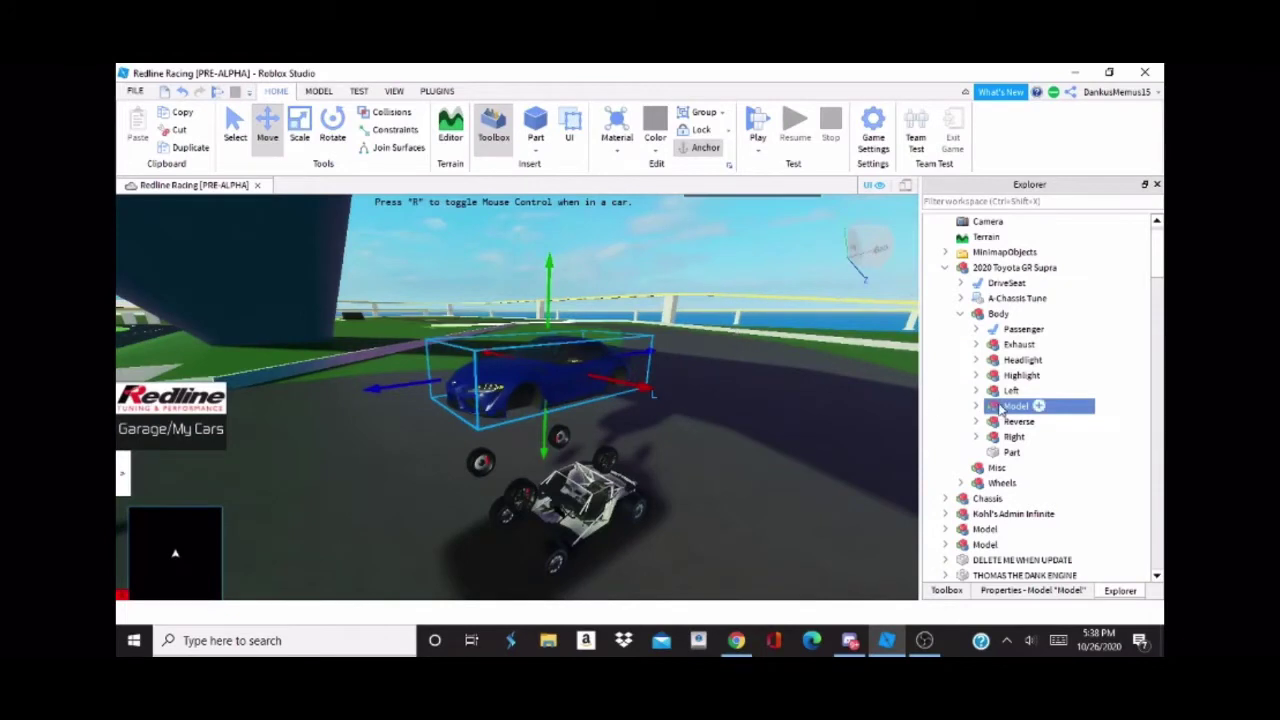
Step: Move the Supra's Model into the Body of Chassis, and delete the leftover 2020 Toyota GR Supra model
drag(1015, 410, 1000, 529)
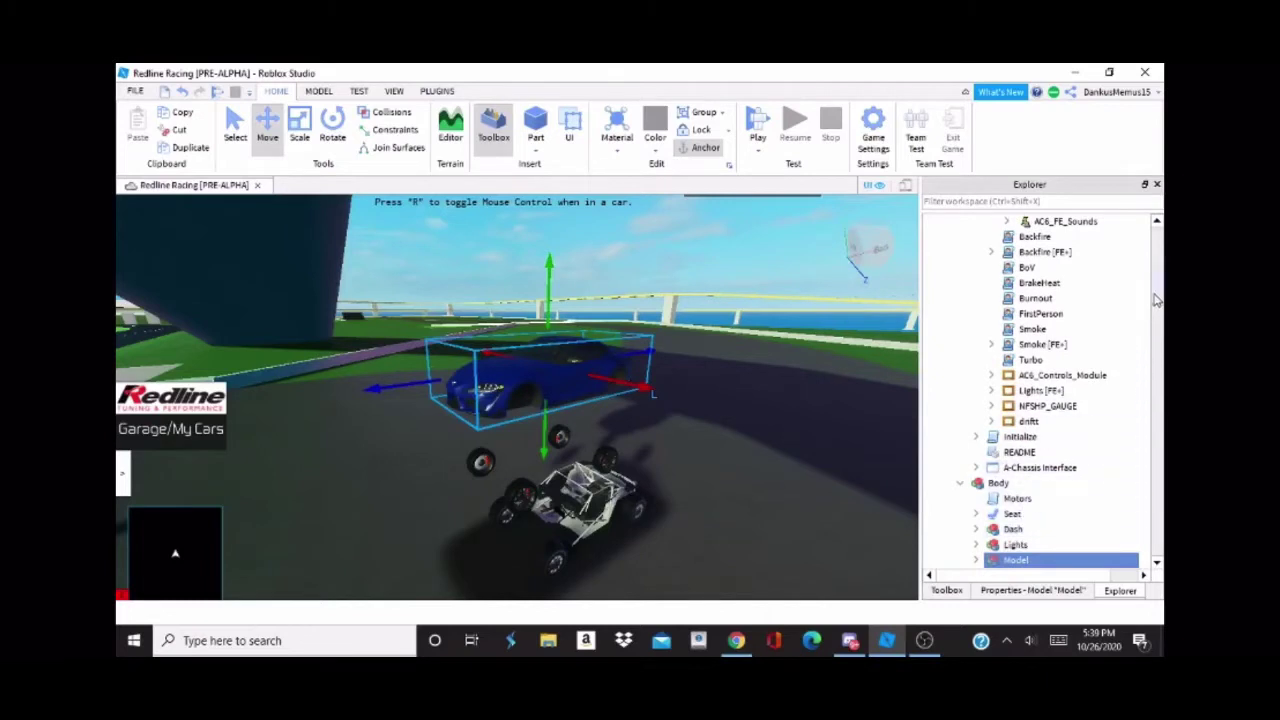
drag(1155, 300, 1163, 246)
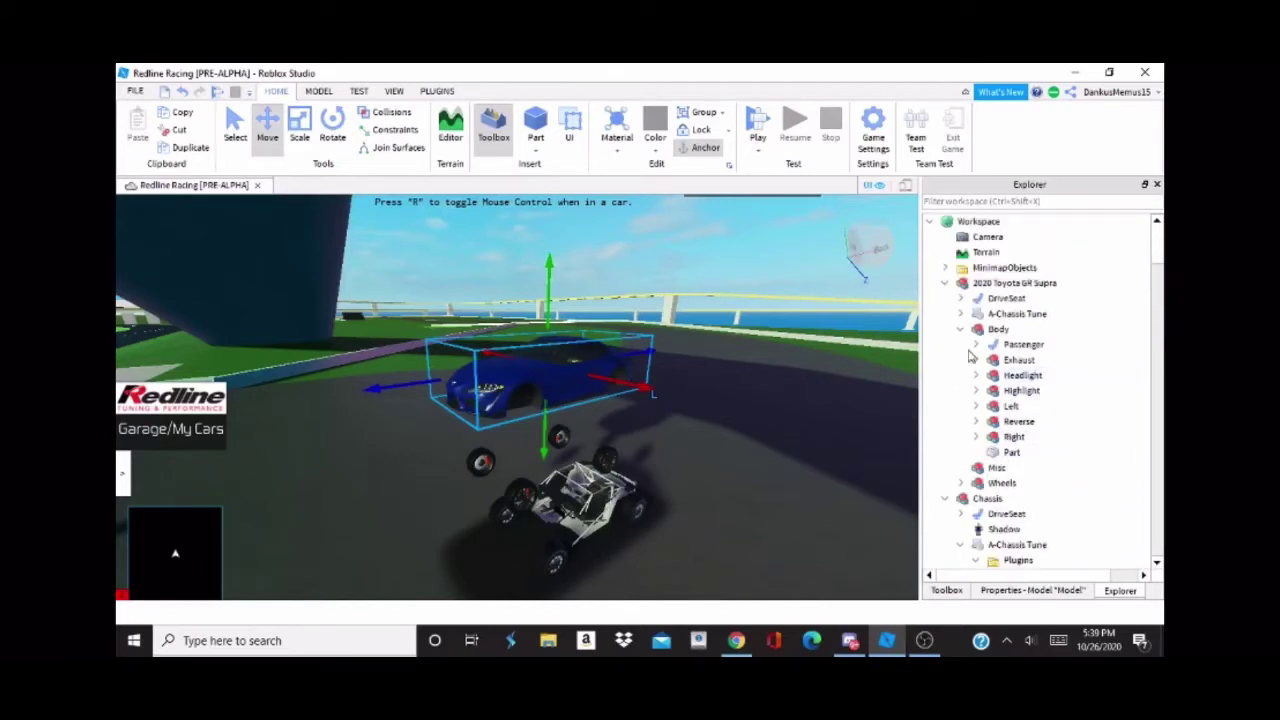
click(987, 286)
key(Delete)
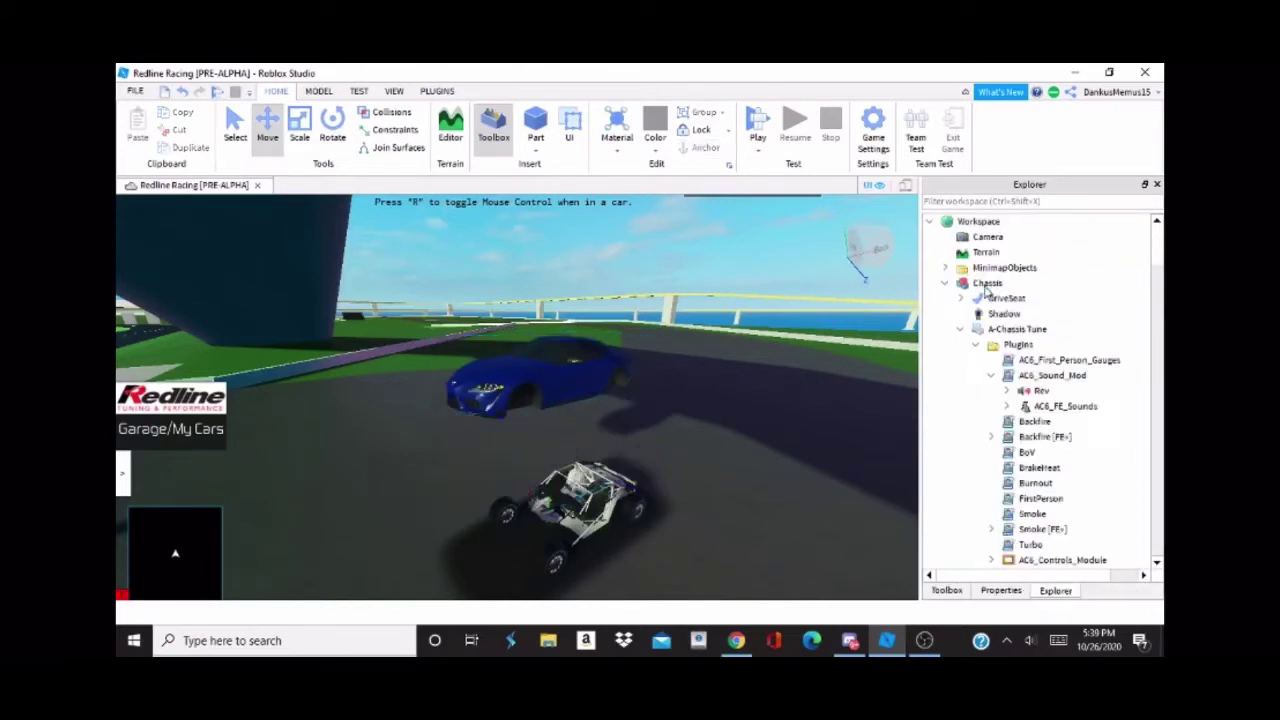
Step: Select the Supra's Model in the Chassis Body and lower it onto the chassis
click(537, 364)
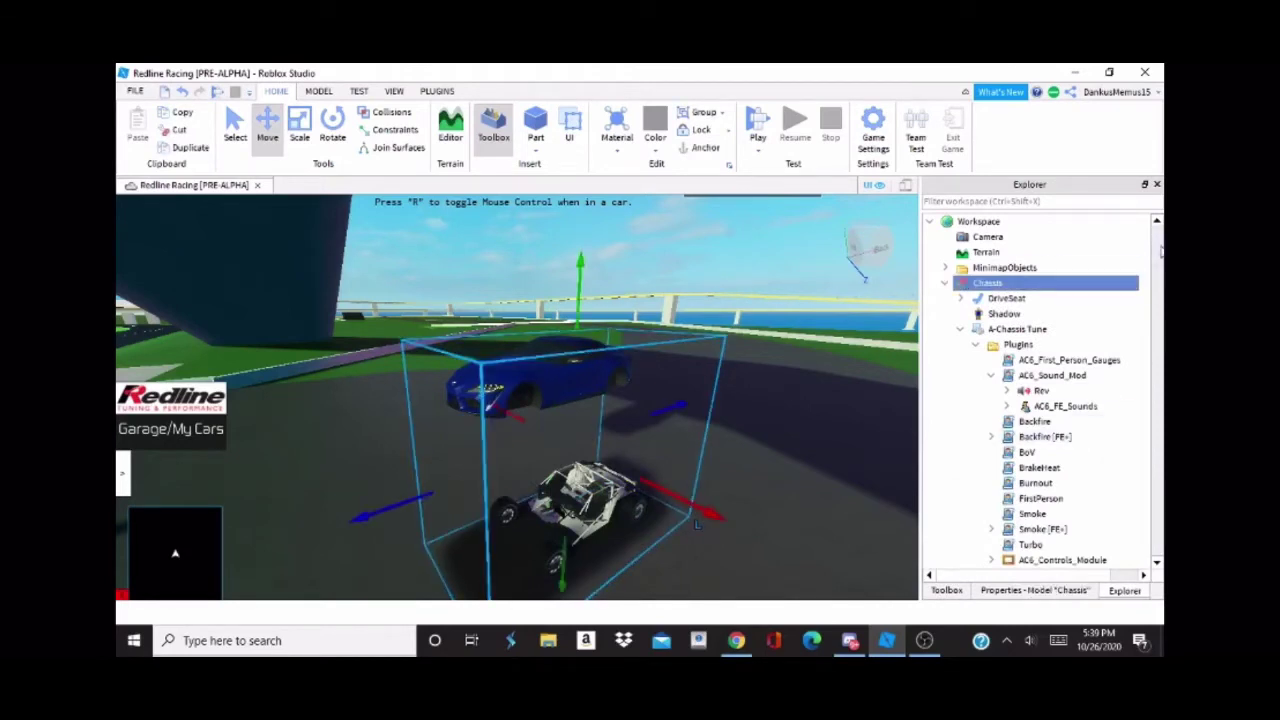
drag(1161, 252, 1163, 287)
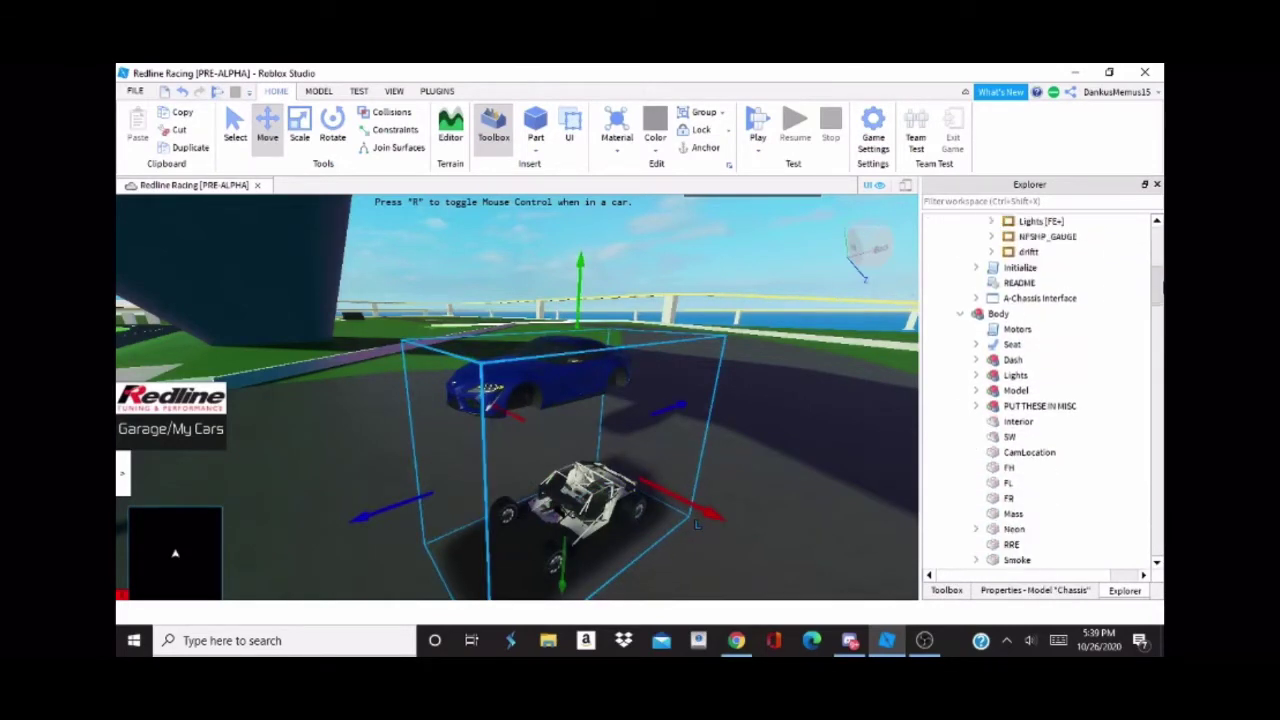
click(1028, 390)
scroll(643, 263, down, 2)
right_drag(643, 263, 626, 289)
scroll(647, 261, down, 2)
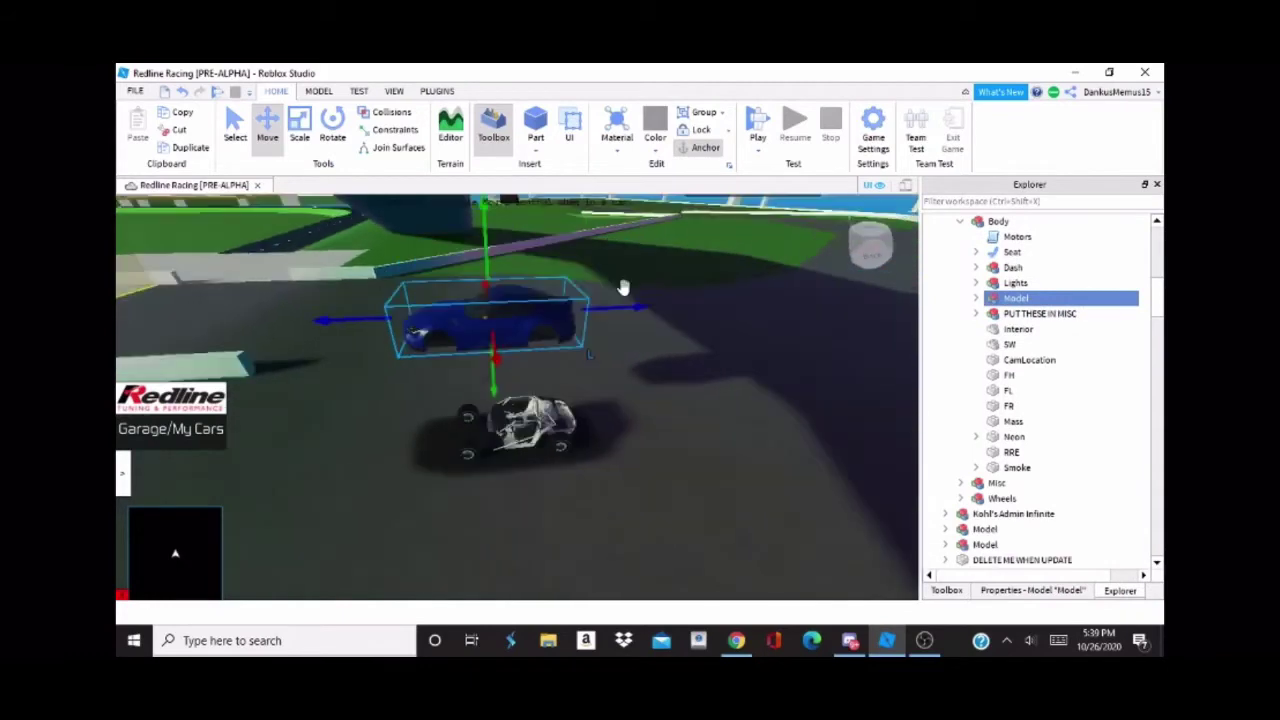
drag(636, 308, 612, 340)
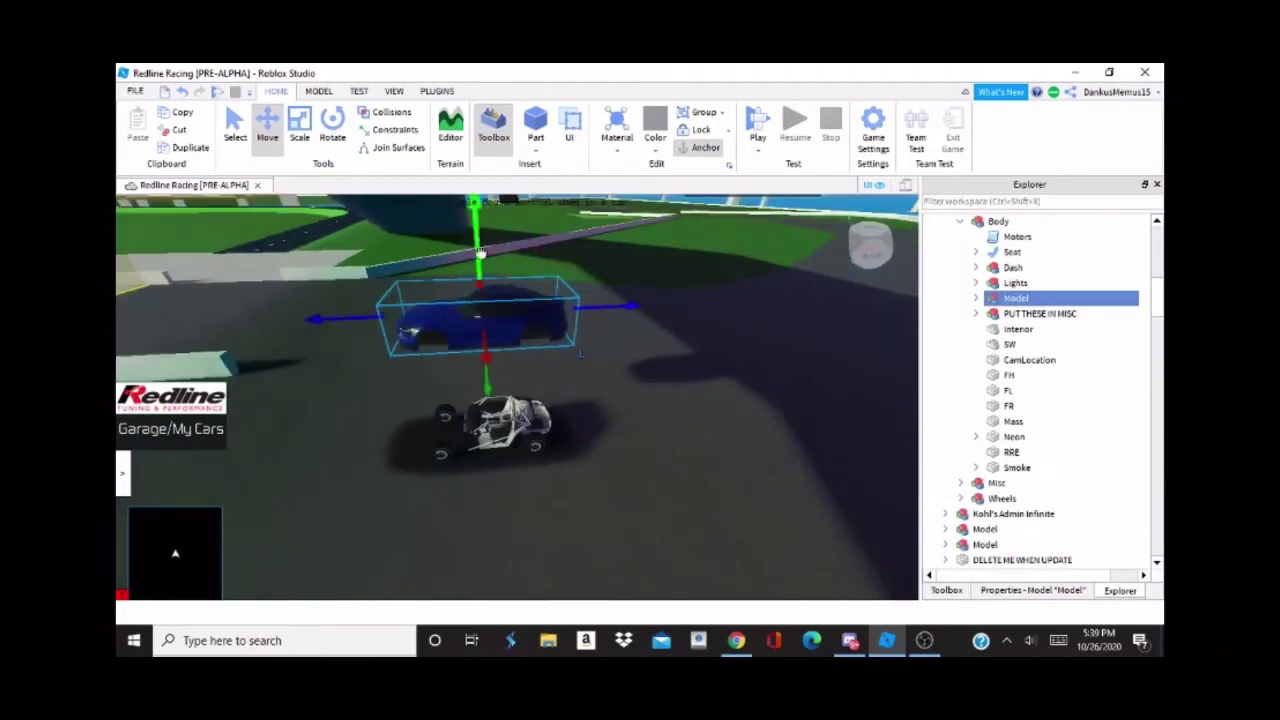
drag(480, 253, 482, 350)
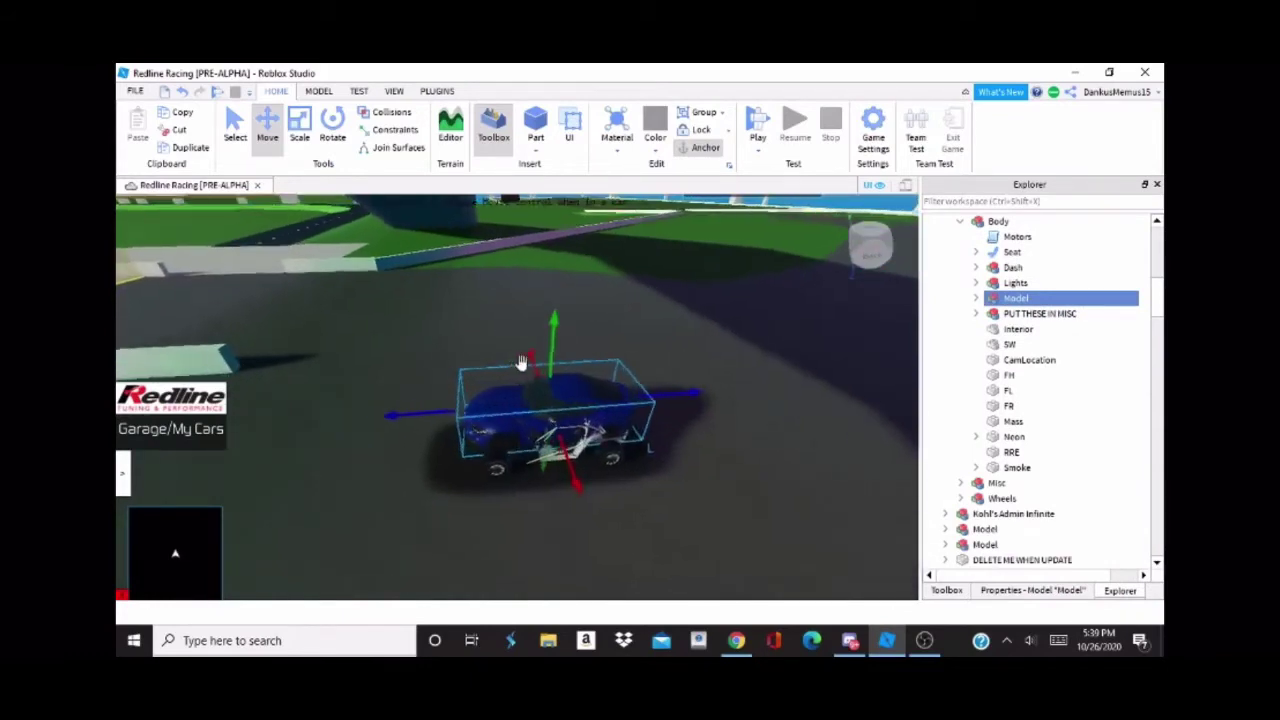
right_drag(521, 362, 535, 359)
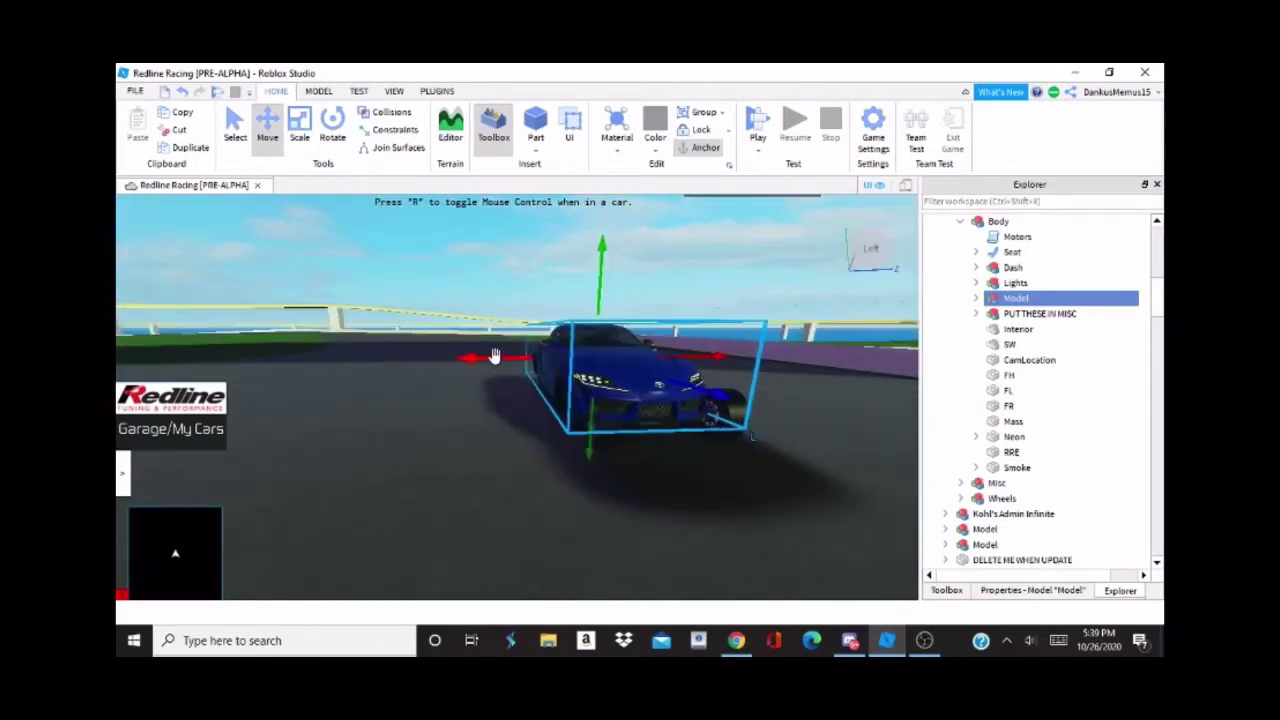
Step: Shift the Supra body sideways to centre it over the chassis, and set move snapping to 0.01 studs
click(320, 91)
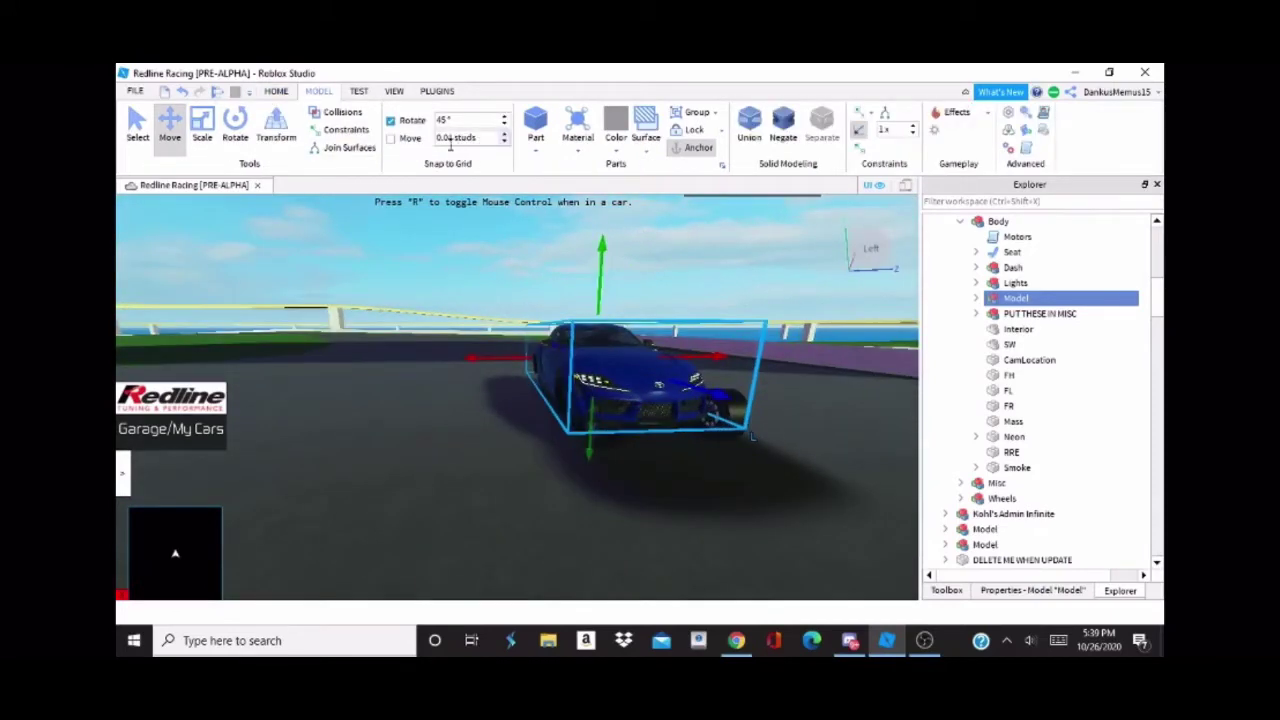
click(276, 91)
drag(502, 357, 486, 379)
click(322, 92)
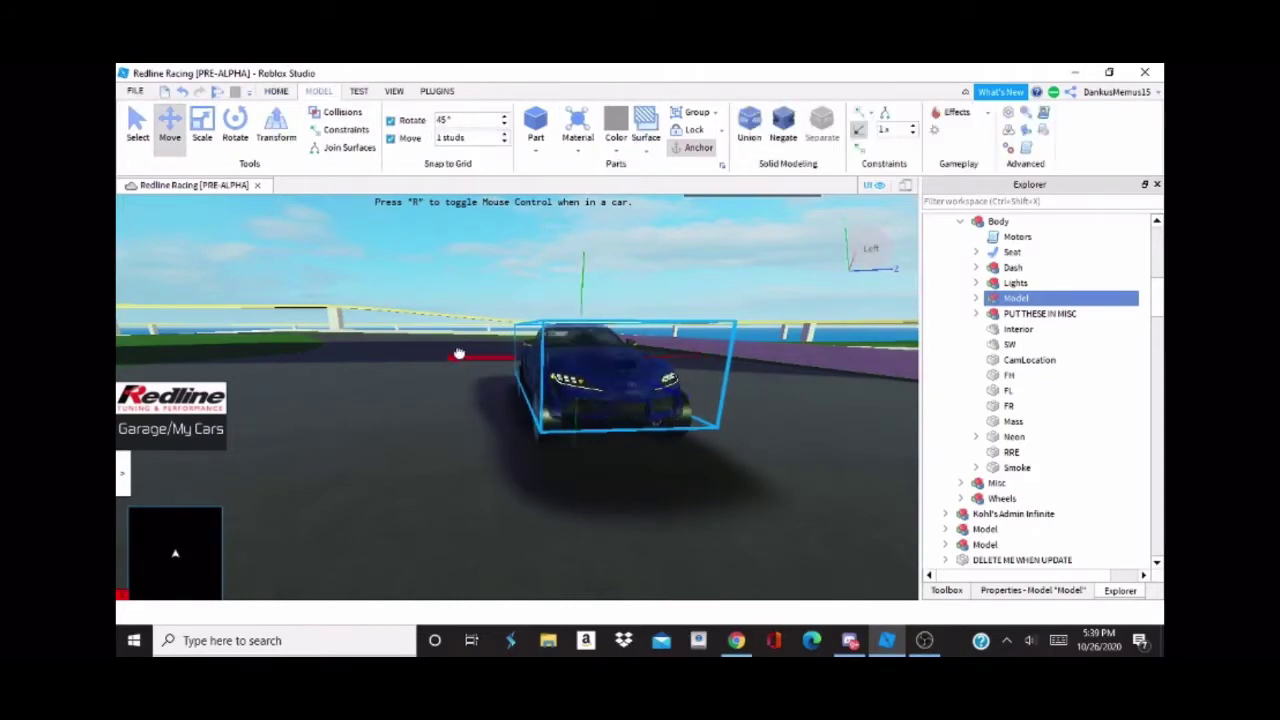
drag(435, 358, 495, 358)
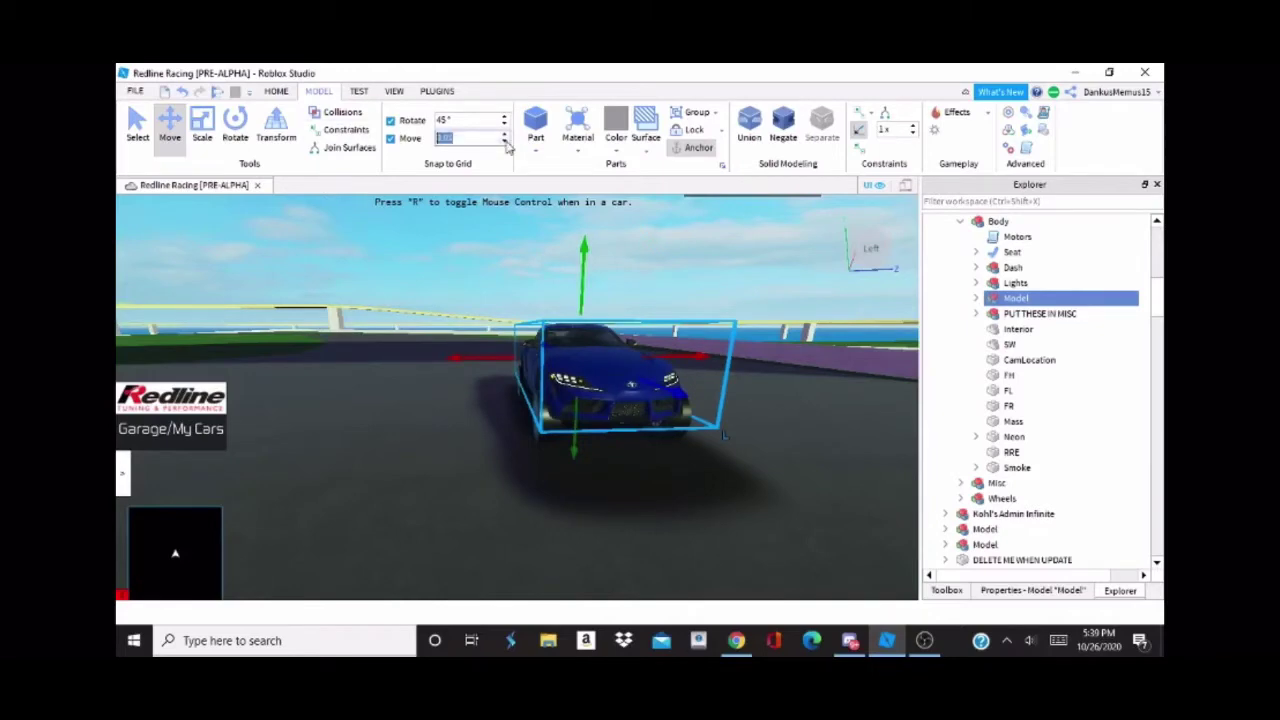
Step: Adjust the Supra body's lengthwise position and height so its wheel arches line up with the chassis wheels
right_drag(614, 404, 600, 407)
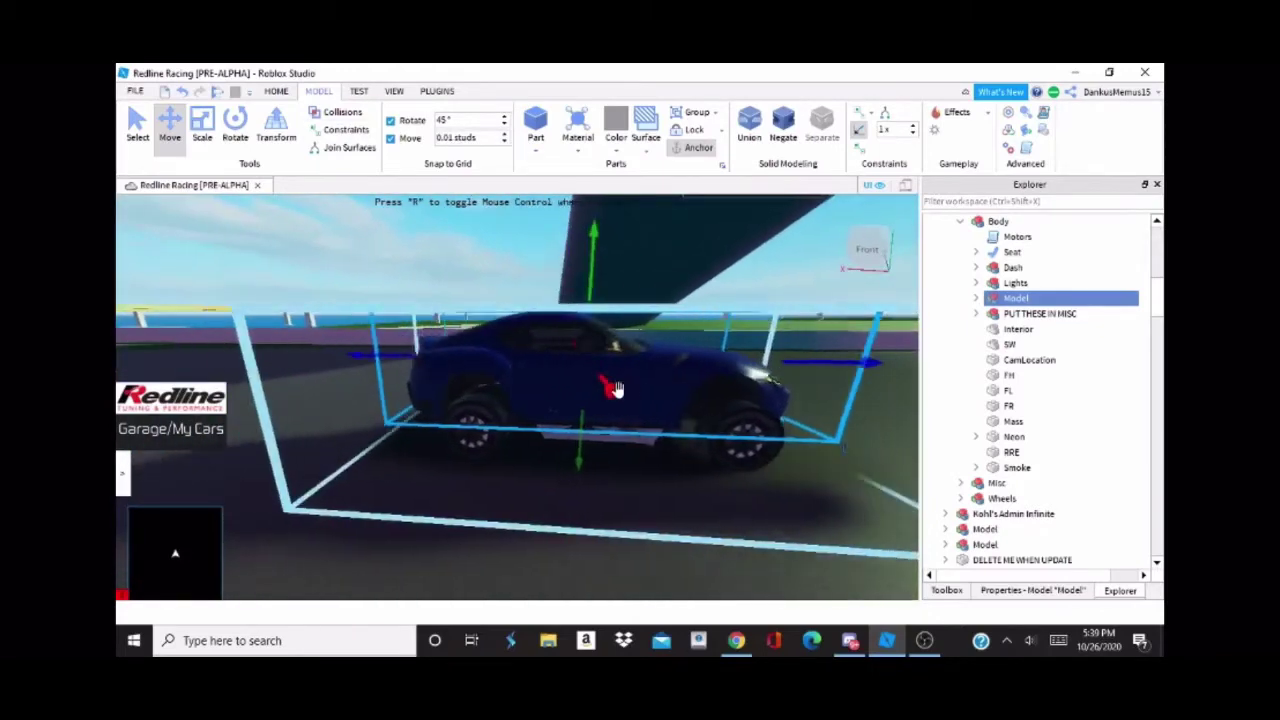
key(d)
drag(610, 364, 636, 363)
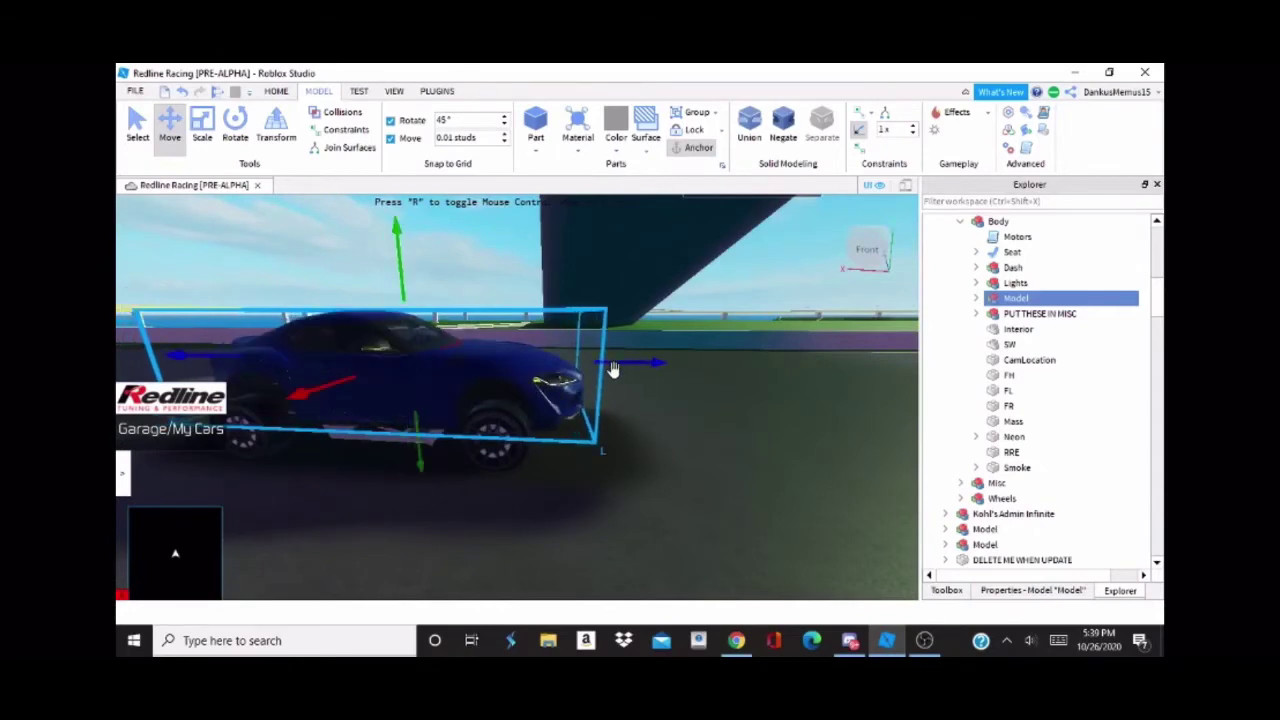
right_drag(613, 369, 560, 343)
drag(486, 291, 488, 315)
key(d)
key(w)
key(d)
right_drag(560, 344, 560, 345)
key(w)
key(s)
key(a)
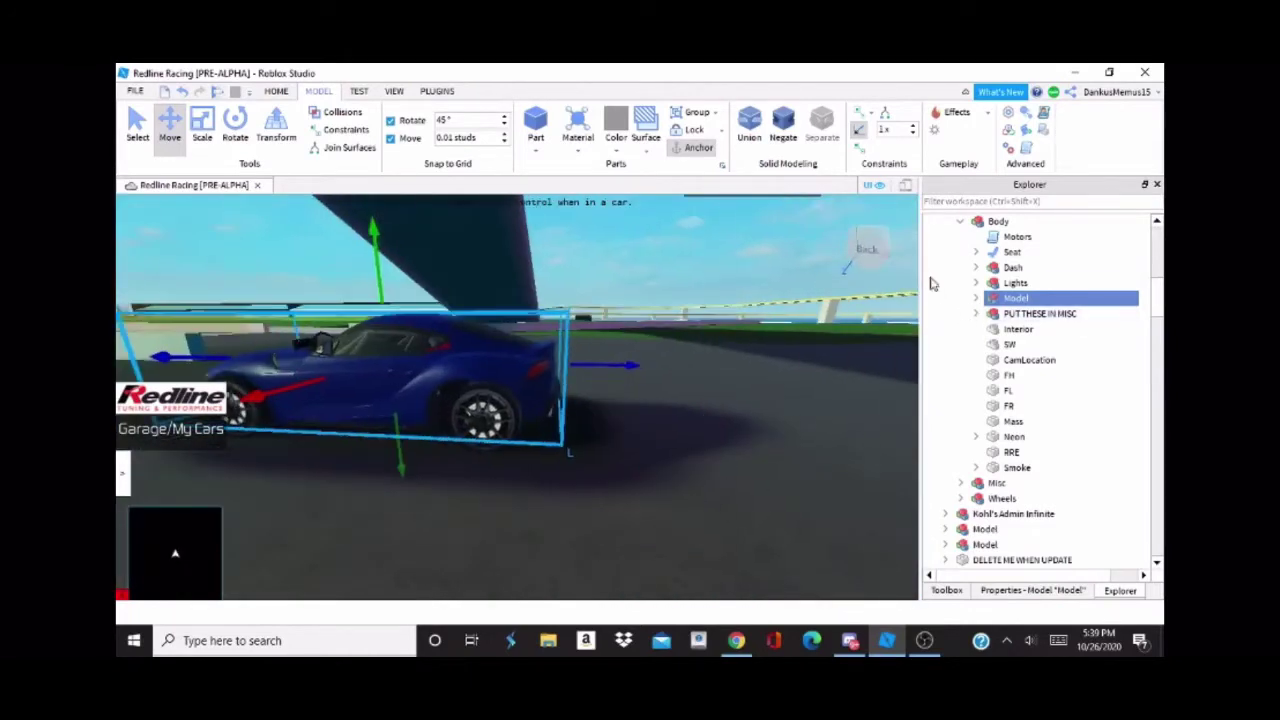
Step: Shorten the chassis Body's Lights model with Scale and reposition it to fit within the Supra body
click(977, 300)
click(947, 299)
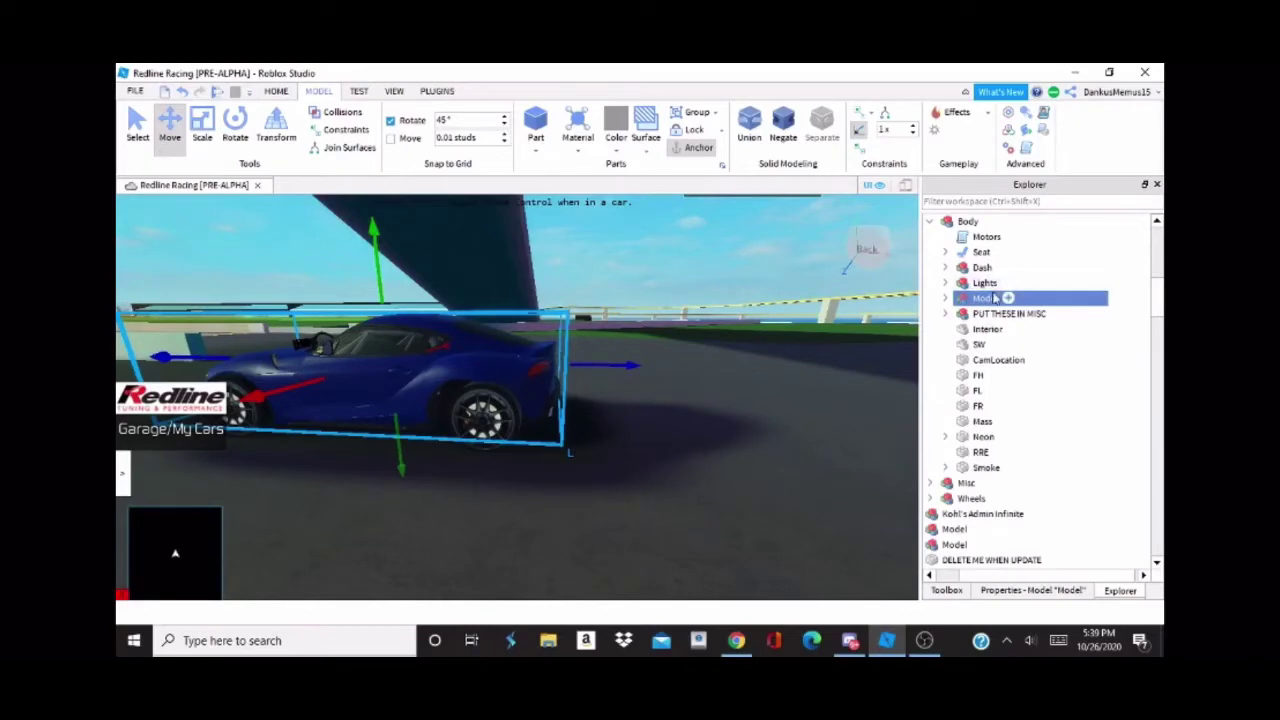
click(985, 285)
key(a)
right_drag(608, 360, 607, 360)
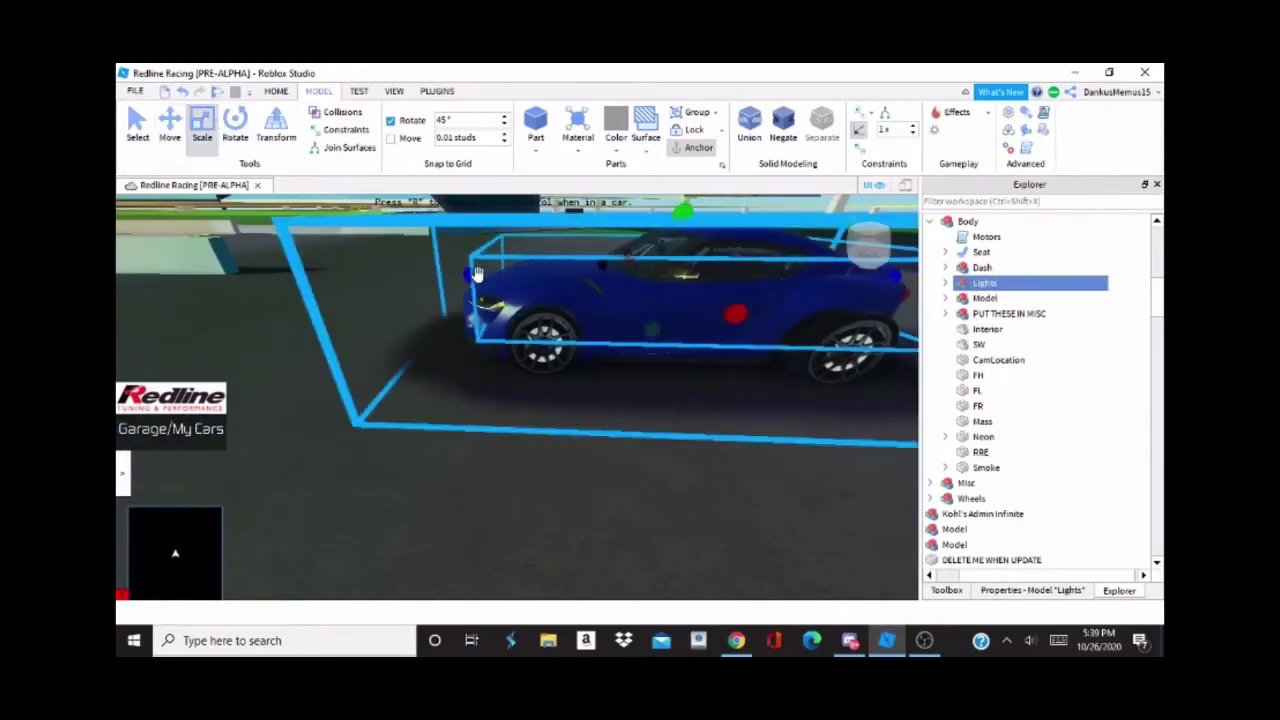
drag(470, 272, 541, 265)
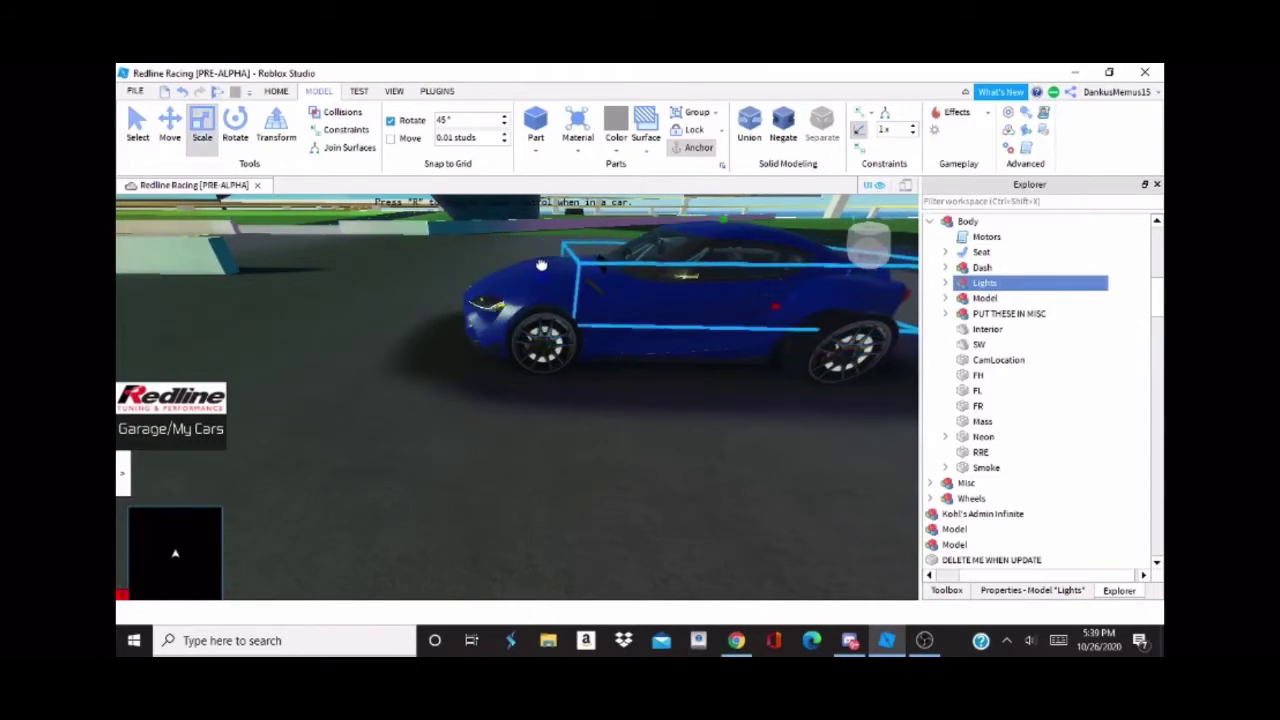
click(172, 121)
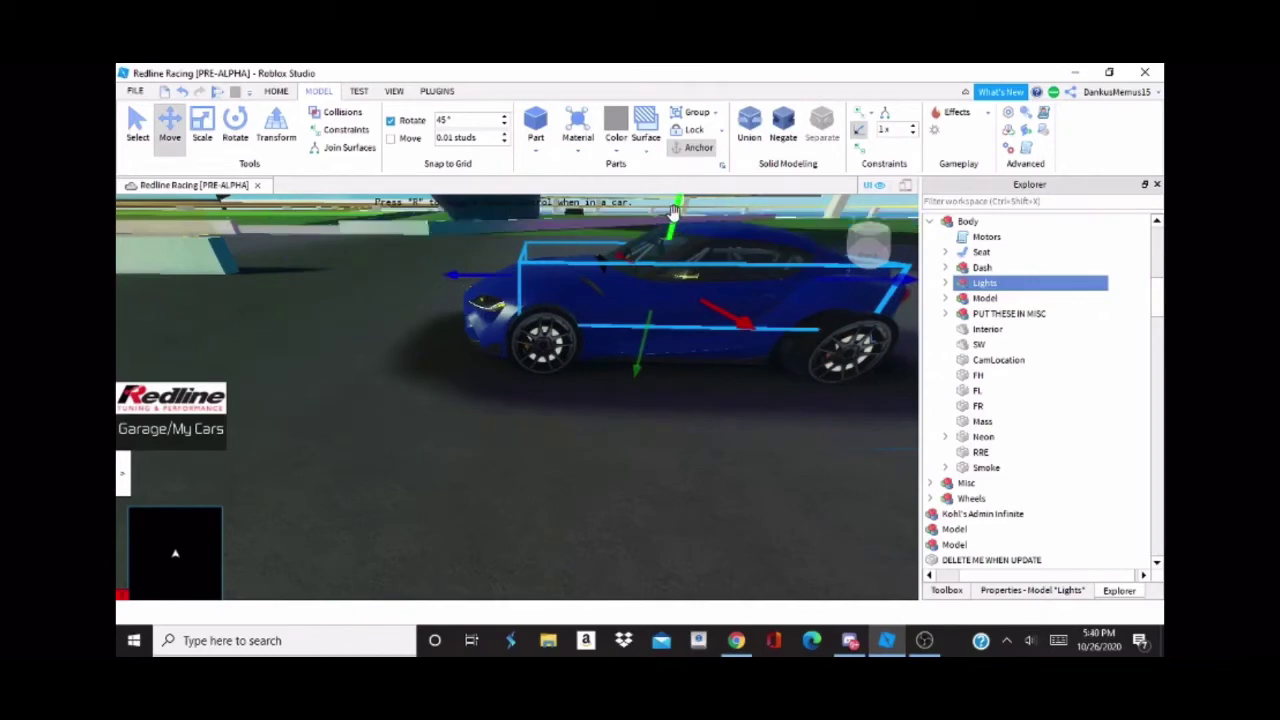
right_drag(677, 257, 907, 293)
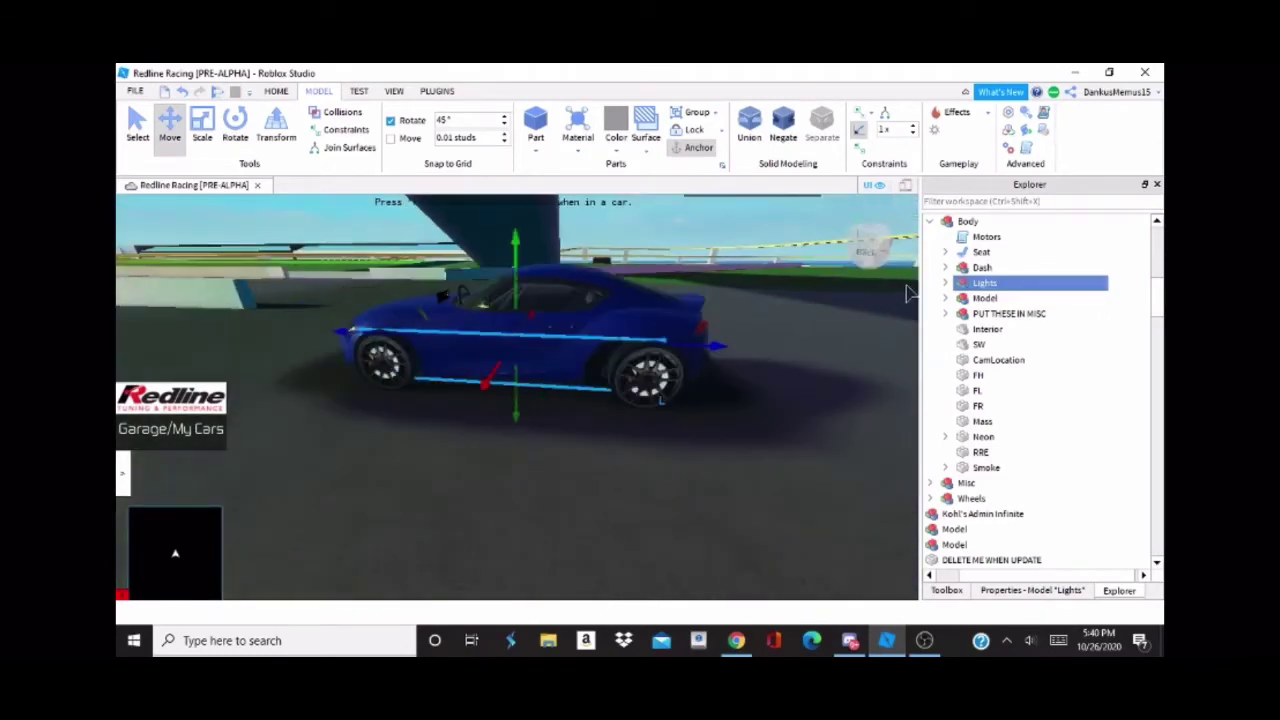
Step: Select the RL and RR parts in Wheels and move them lengthwise to centre them in the Supra's rear arches
click(930, 498)
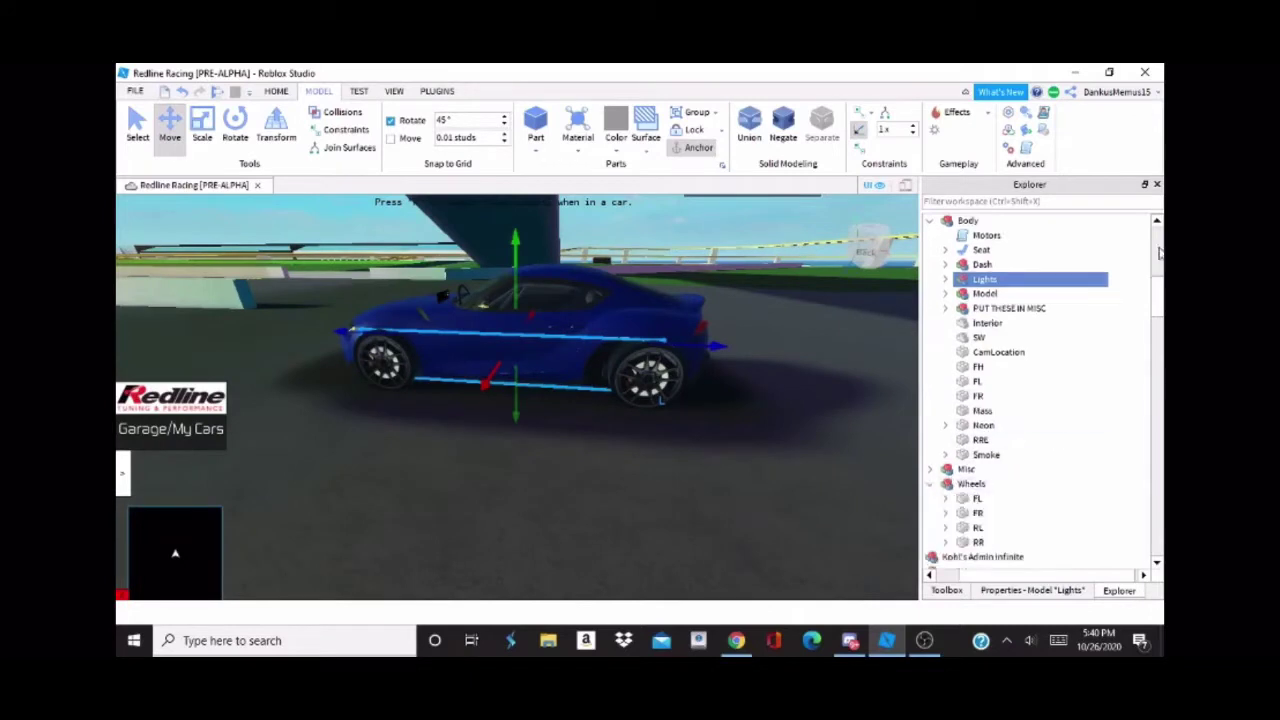
scroll(1000, 370, down, 4)
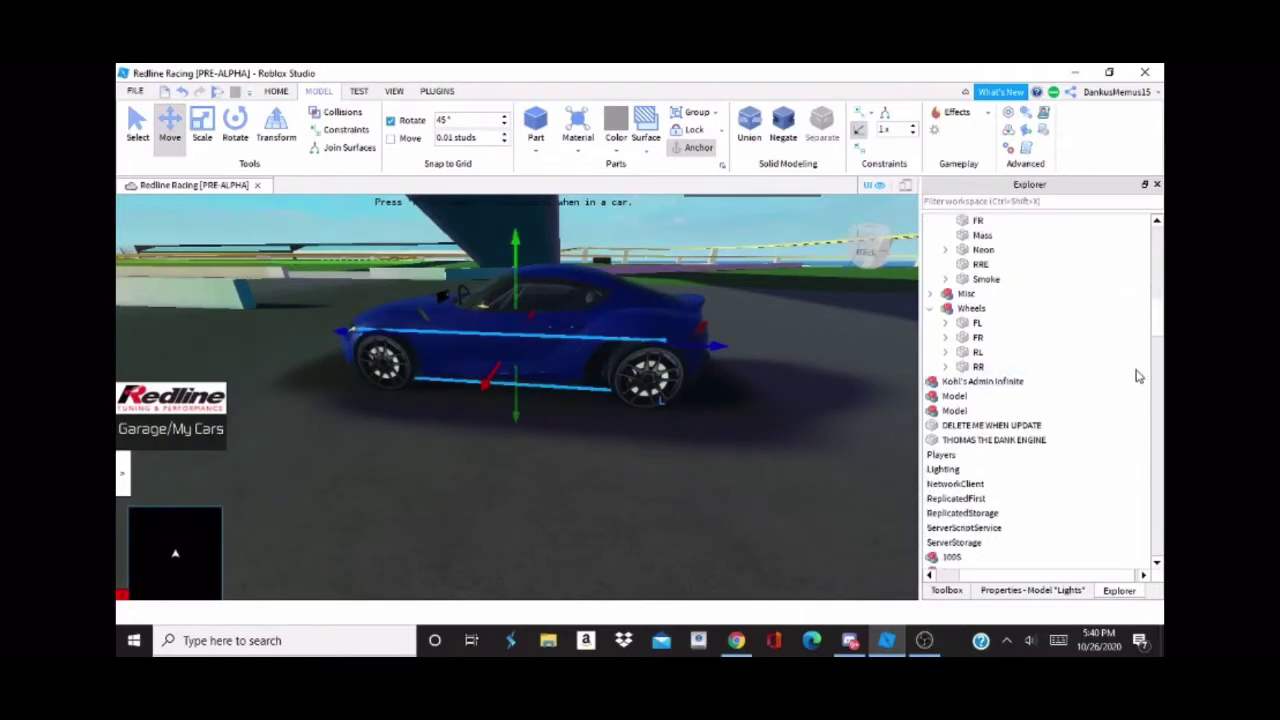
drag(1135, 368, 1076, 355)
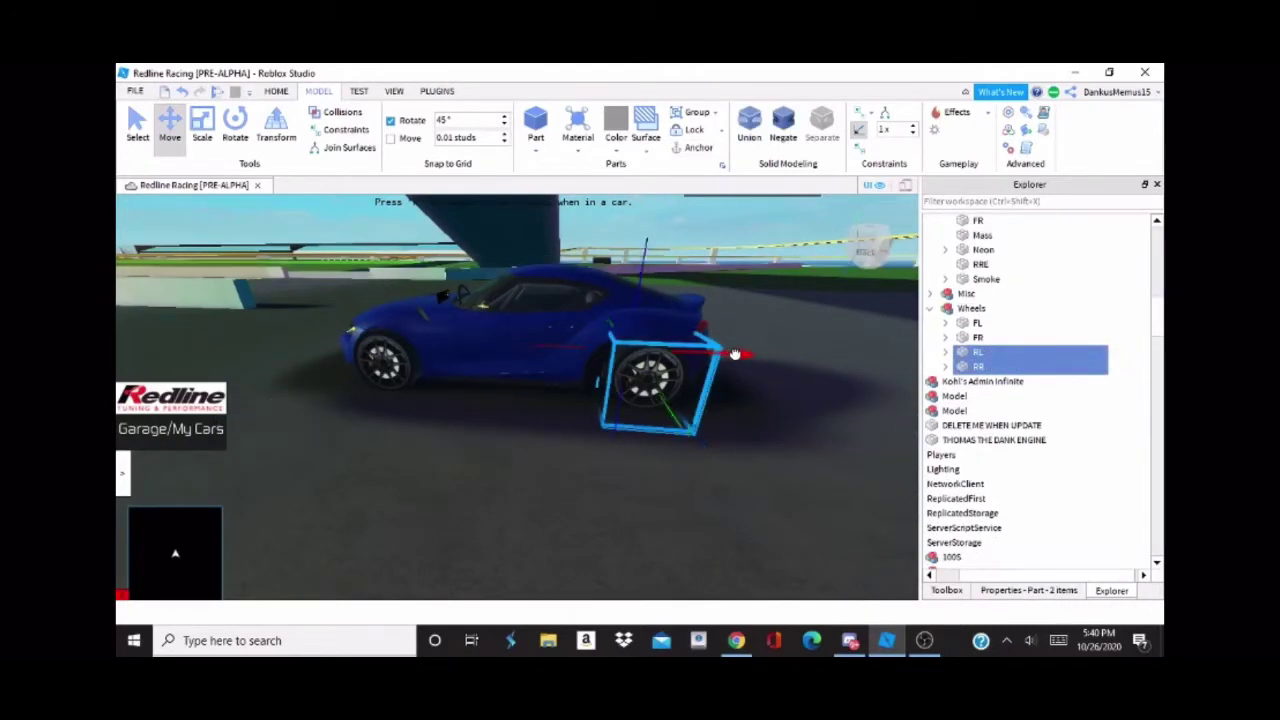
drag(735, 354, 720, 357)
scroll(717, 354, up, 3)
right_drag(720, 355, 720, 356)
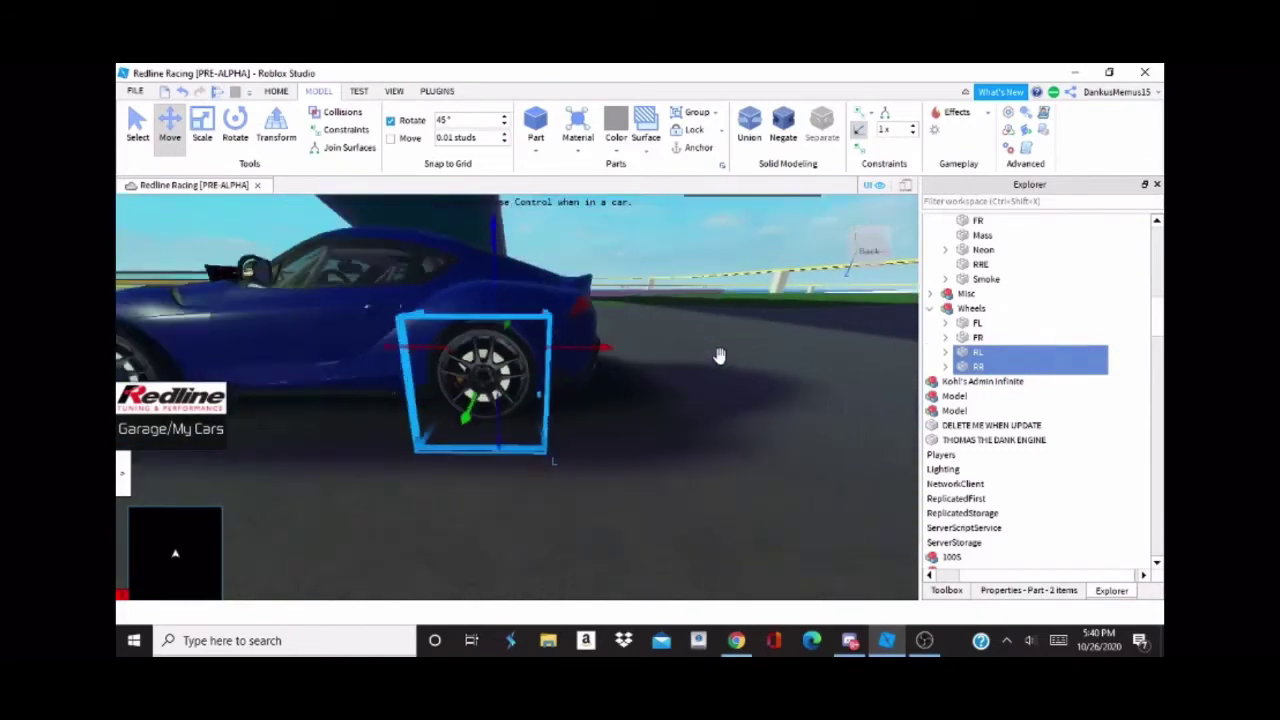
scroll(720, 356, down, 2)
drag(582, 357, 580, 357)
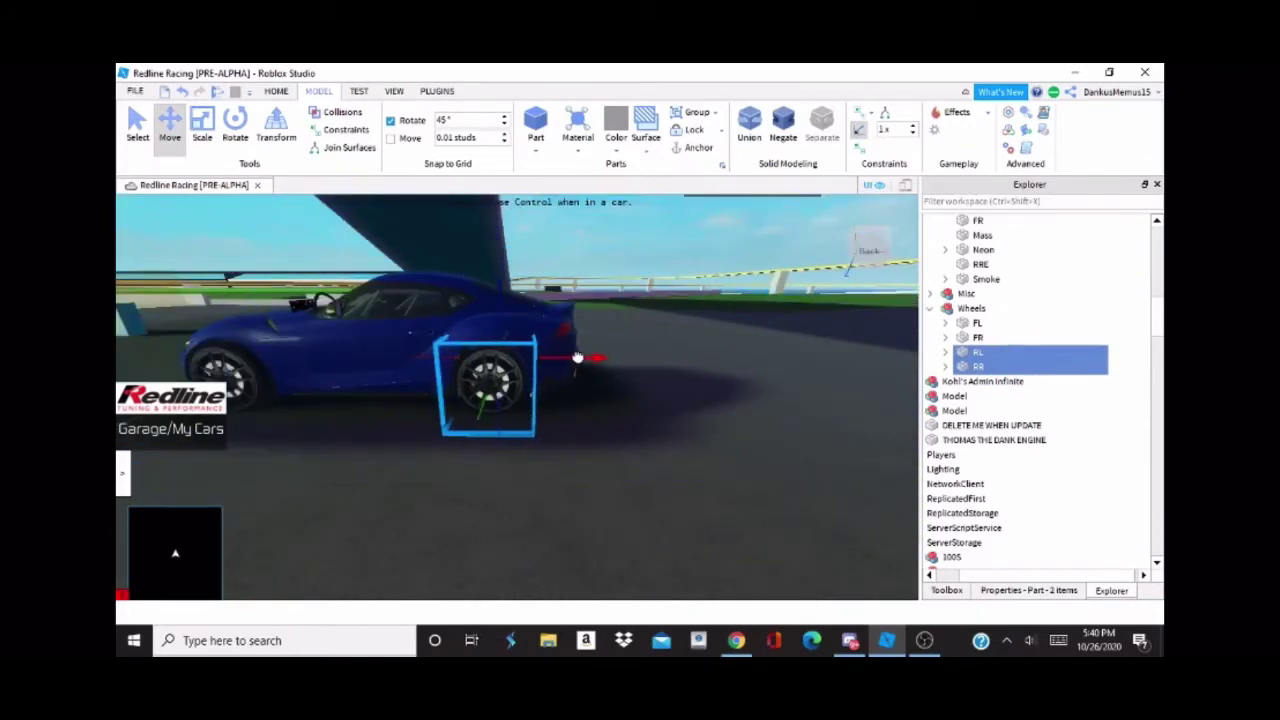
right_drag(675, 316, 675, 312)
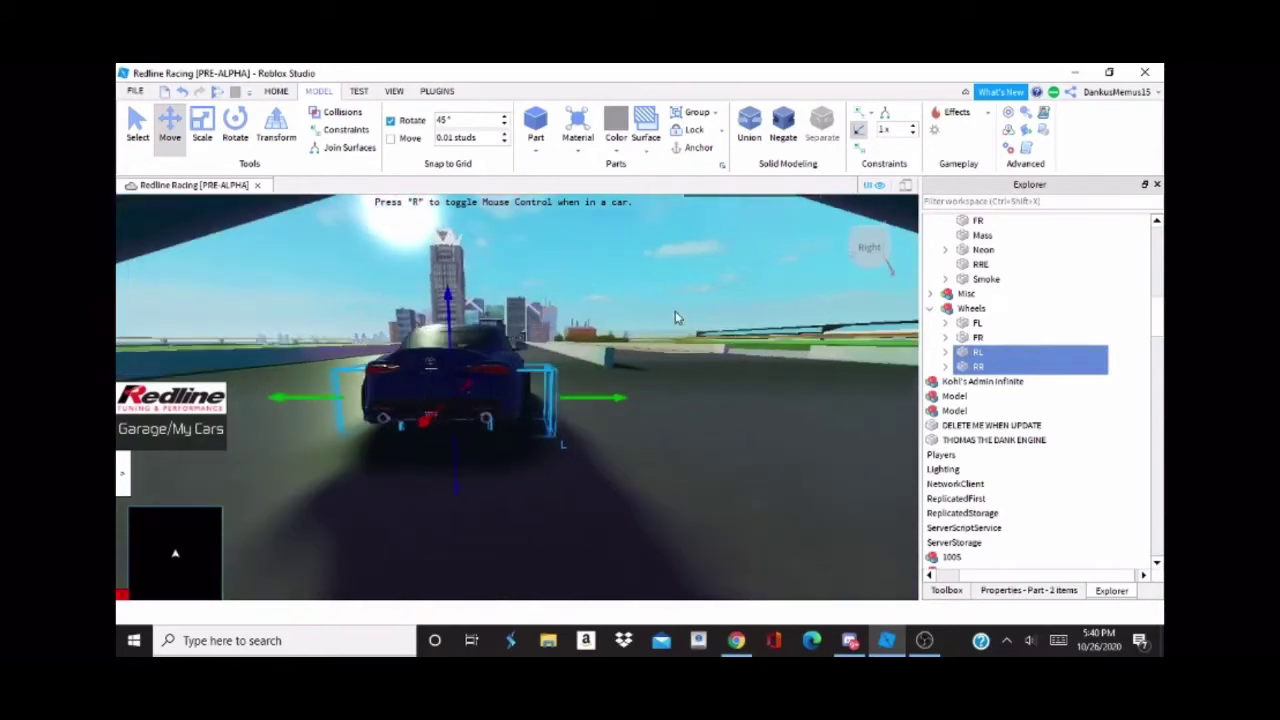
Step: Move the RR and RL wheels individually sideways to fit the Supra's rear fenders
click(706, 288)
click(979, 369)
scroll(677, 337, up, 4)
right_drag(710, 352, 664, 336)
scroll(676, 335, up, 4)
scroll(679, 337, down, 1)
drag(715, 390, 693, 408)
right_drag(717, 312, 717, 312)
click(978, 352)
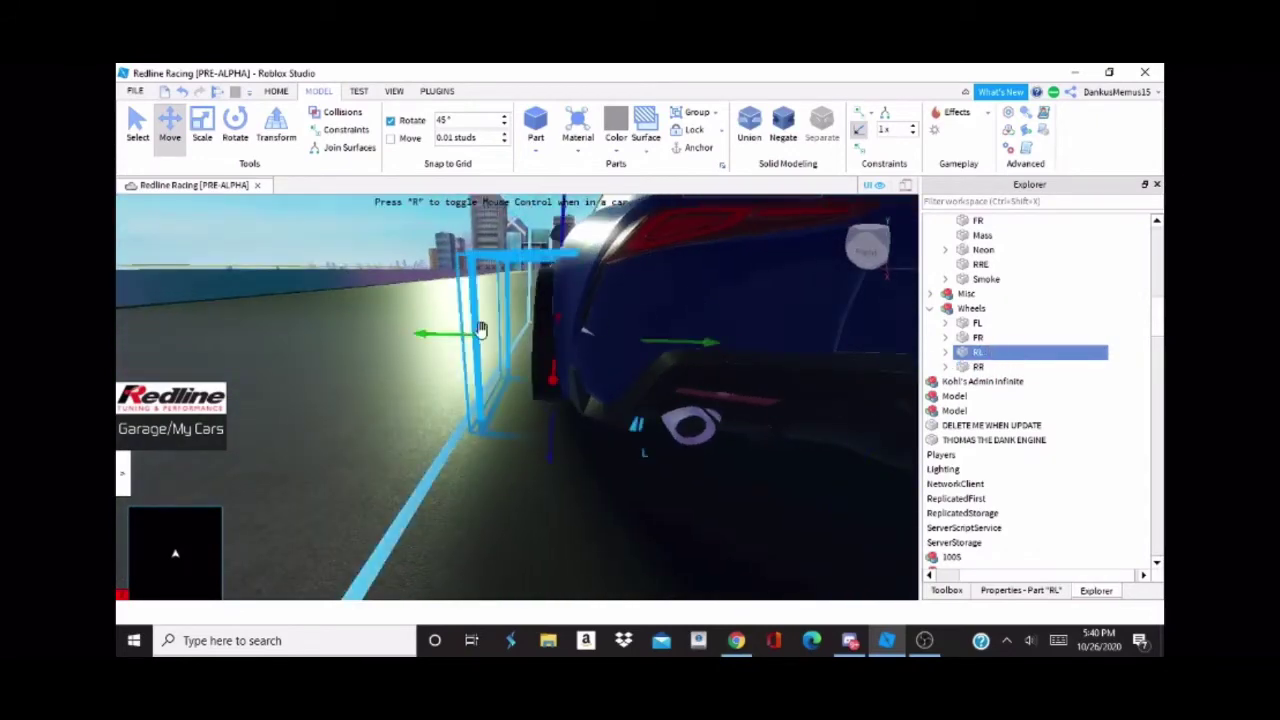
drag(443, 335, 452, 333)
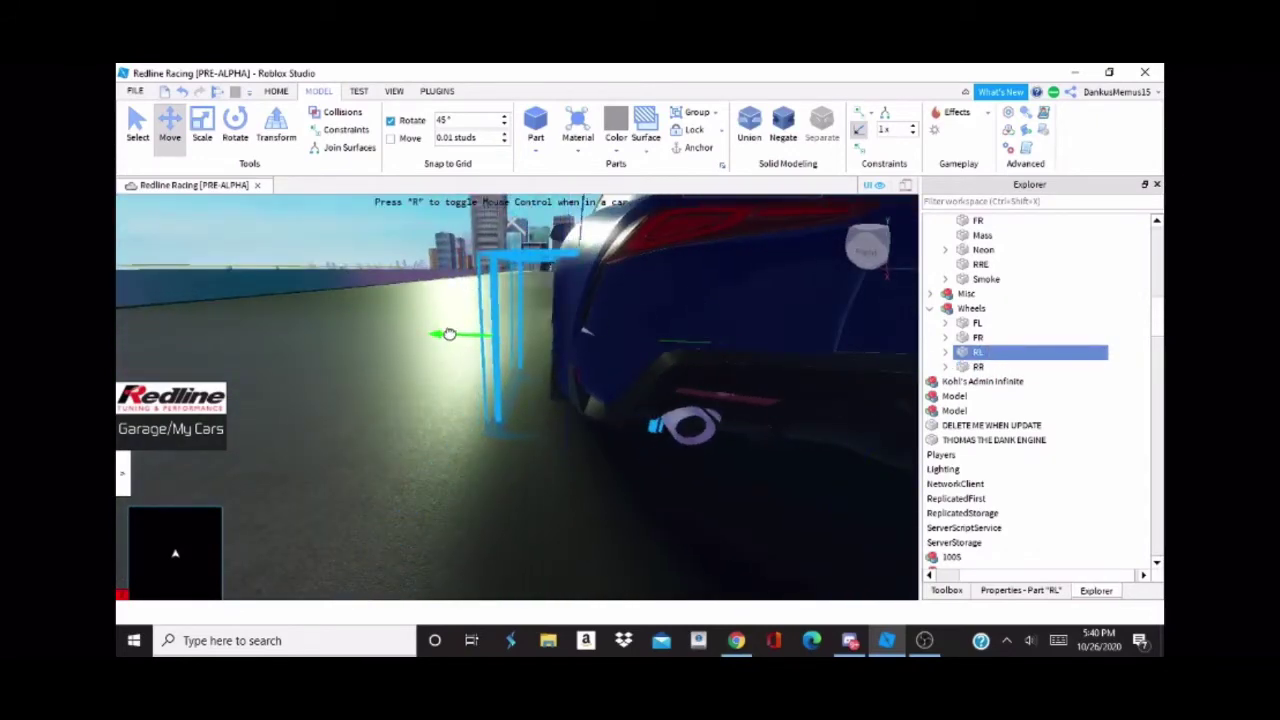
Step: Move the FL and FR wheels individually sideways to fit the Supra's front fenders
right_drag(515, 303, 515, 303)
click(979, 323)
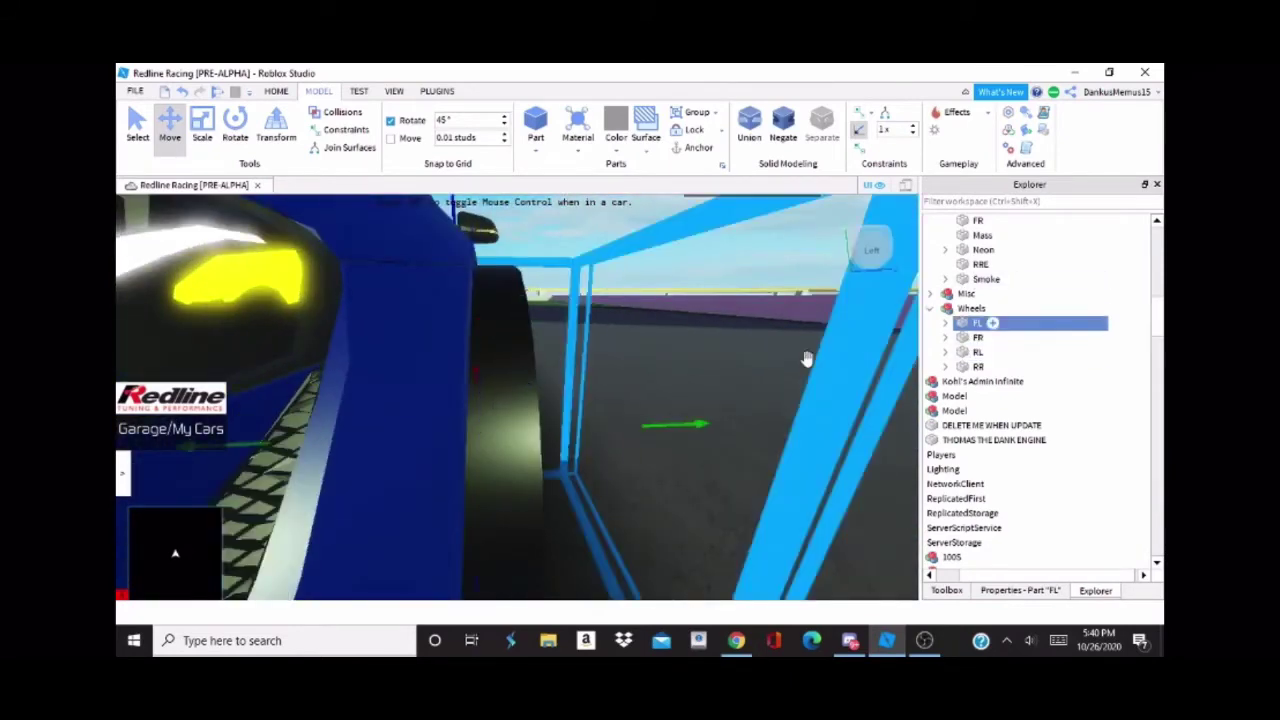
mouse_move(664, 427)
mouse_down()
mouse_move(638, 439)
mouse_move(639, 426)
mouse_up()
right_drag(638, 377, 638, 377)
click(977, 337)
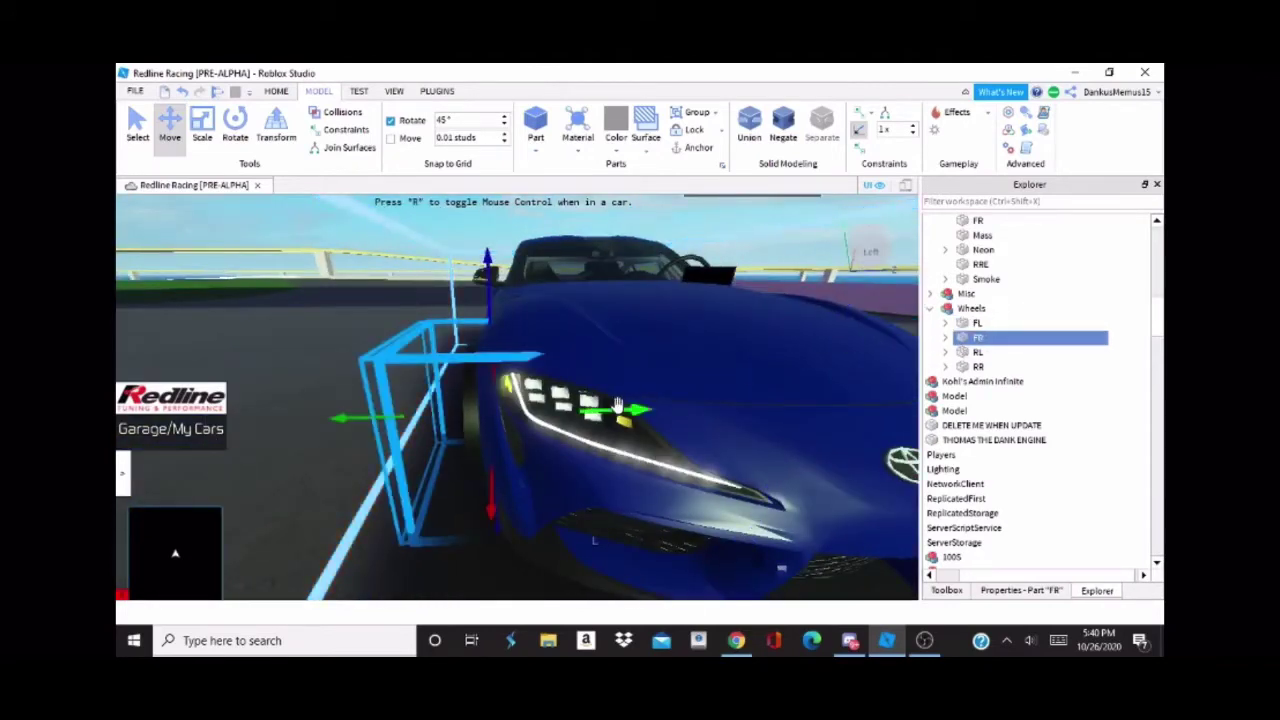
right_drag(623, 406, 625, 373)
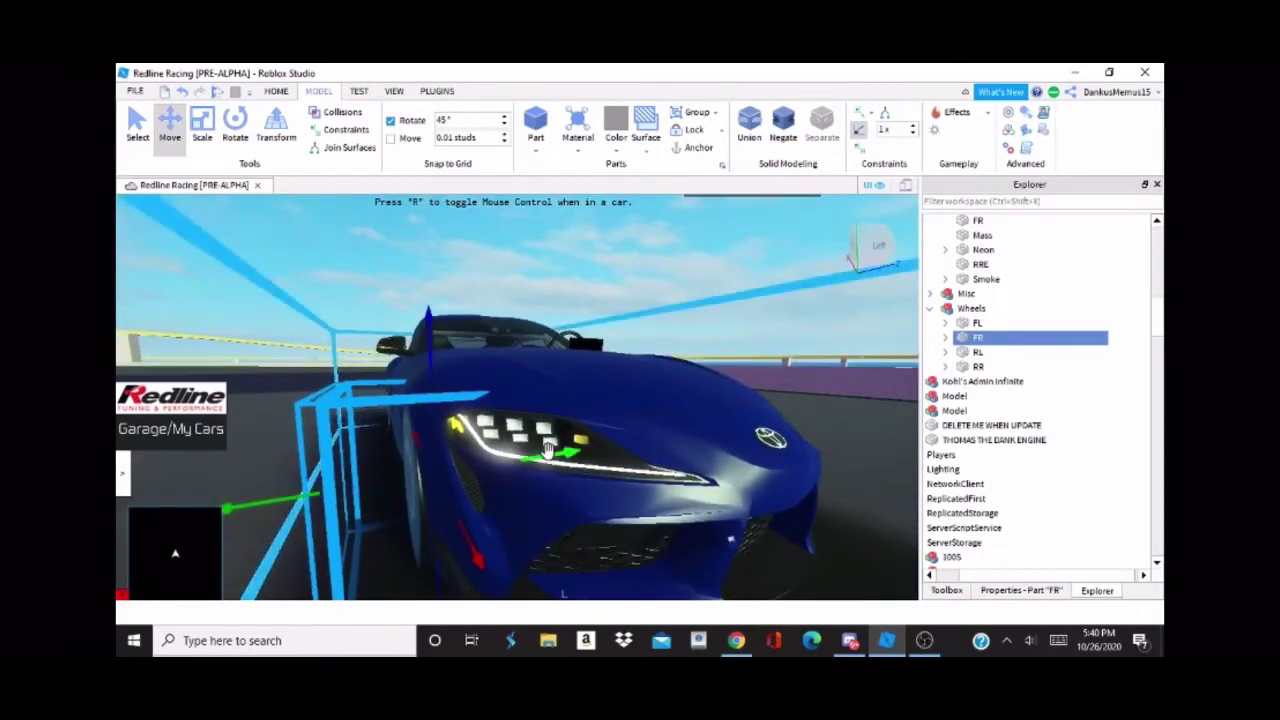
right_drag(551, 388, 589, 317)
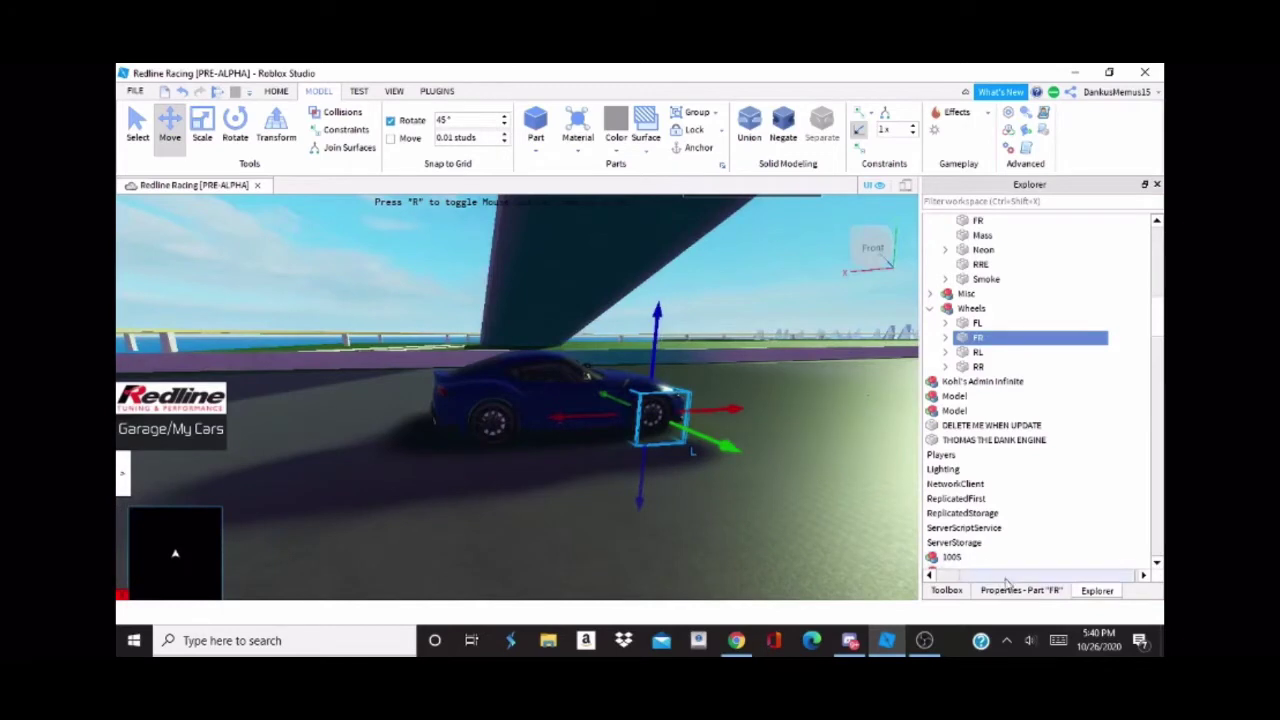
Step: Ungroup the Headlight and Taillight models inside the Body's Model
drag(995, 577, 971, 577)
scroll(1110, 317, up, 5)
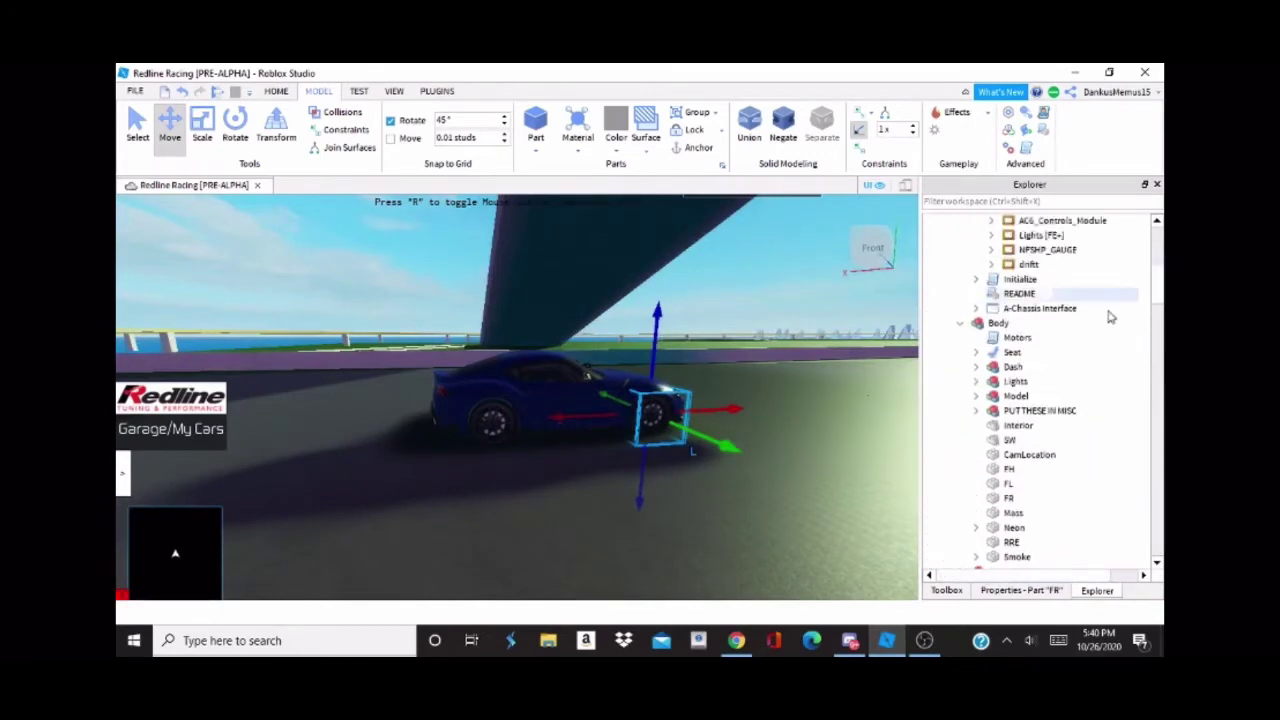
click(977, 396)
drag(1158, 278, 1158, 286)
right_click(980, 345)
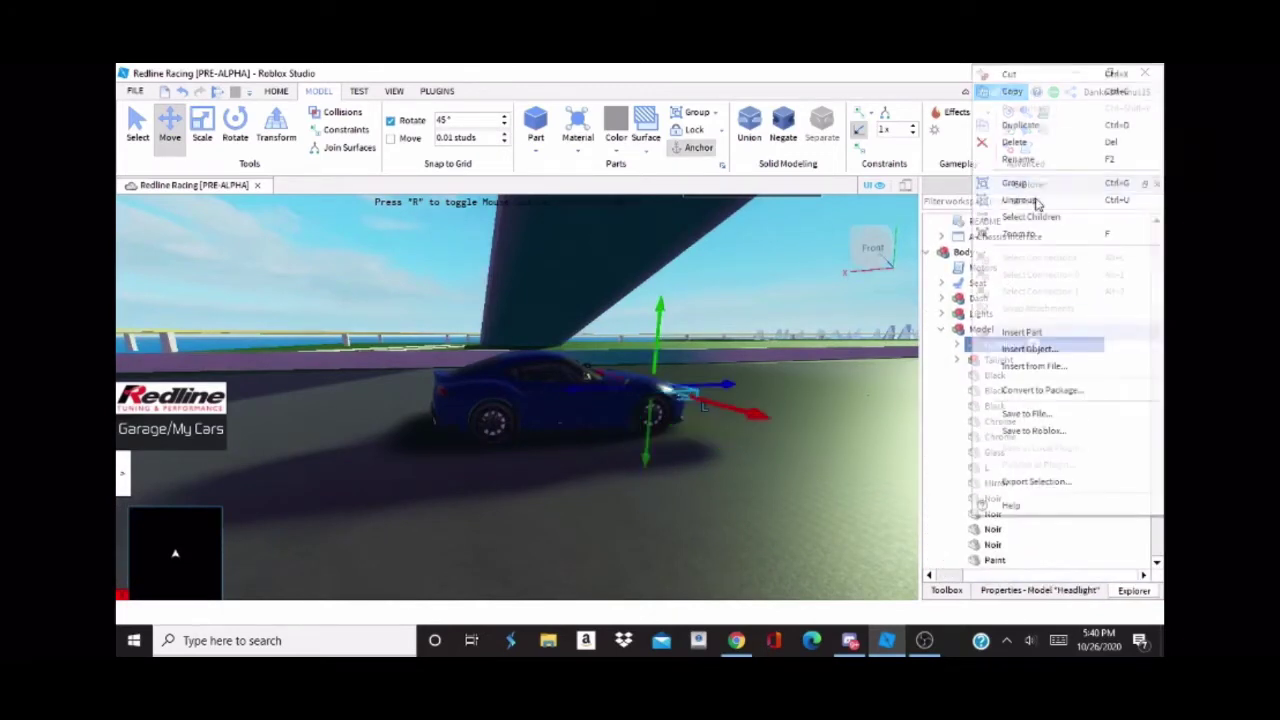
click(1050, 204)
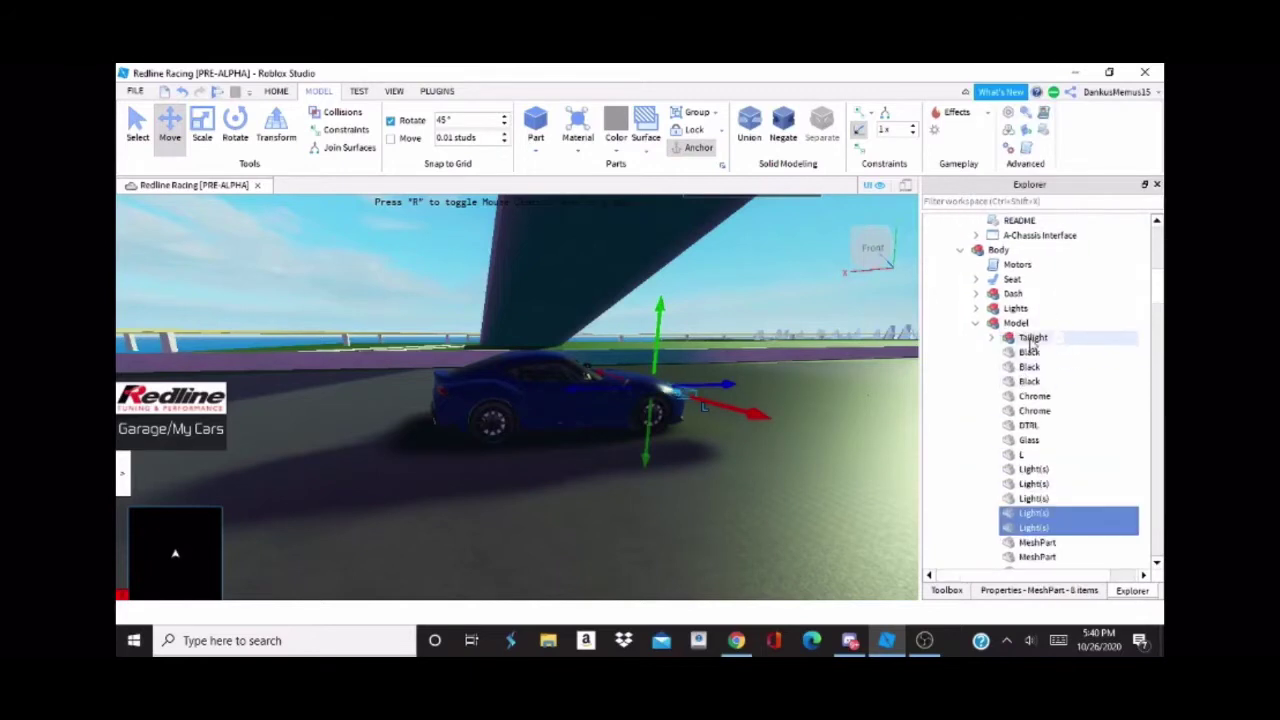
right_click(1033, 340)
click(1051, 214)
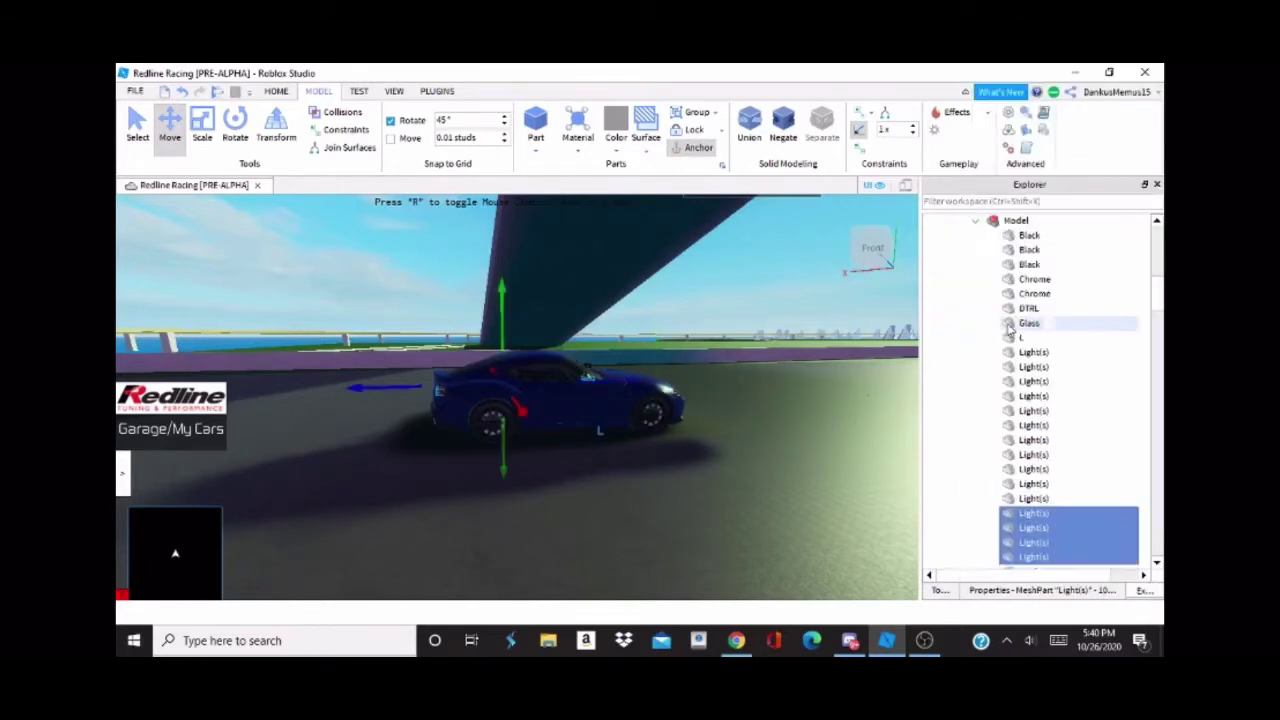
Step: Select all children of the Body's Model and enable Massless on them
right_click(1005, 220)
click(1049, 217)
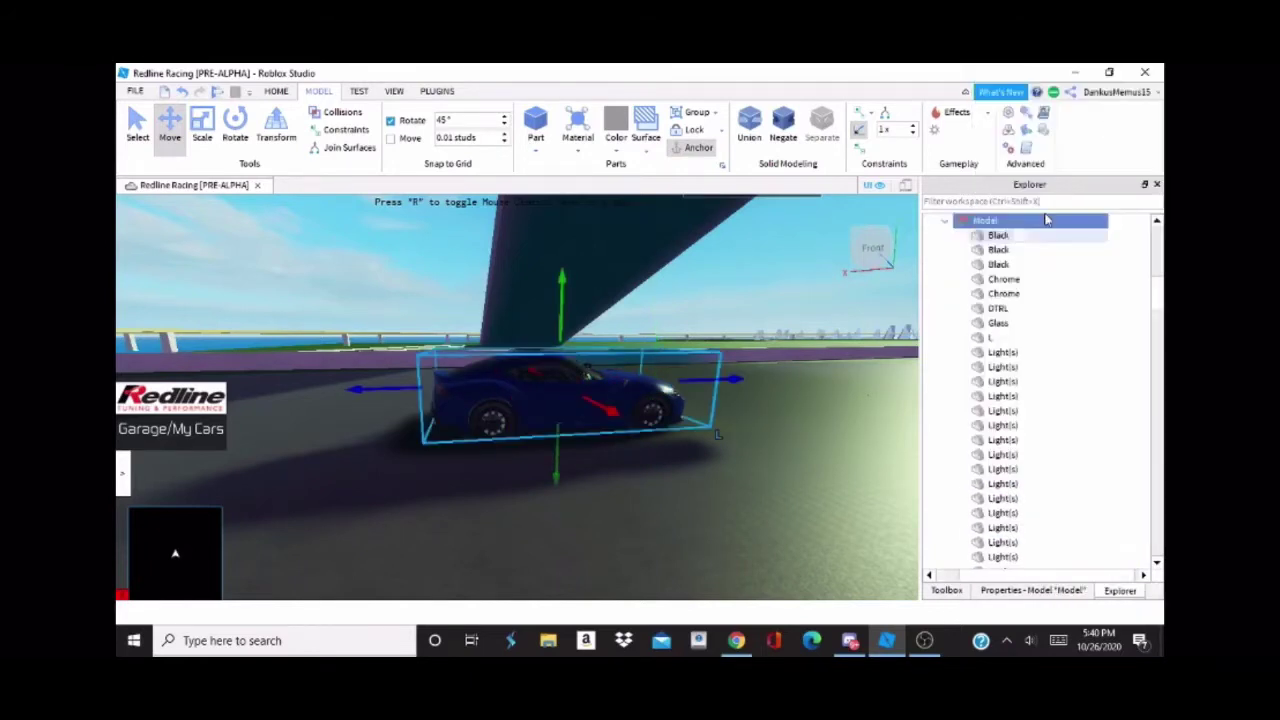
click(1090, 590)
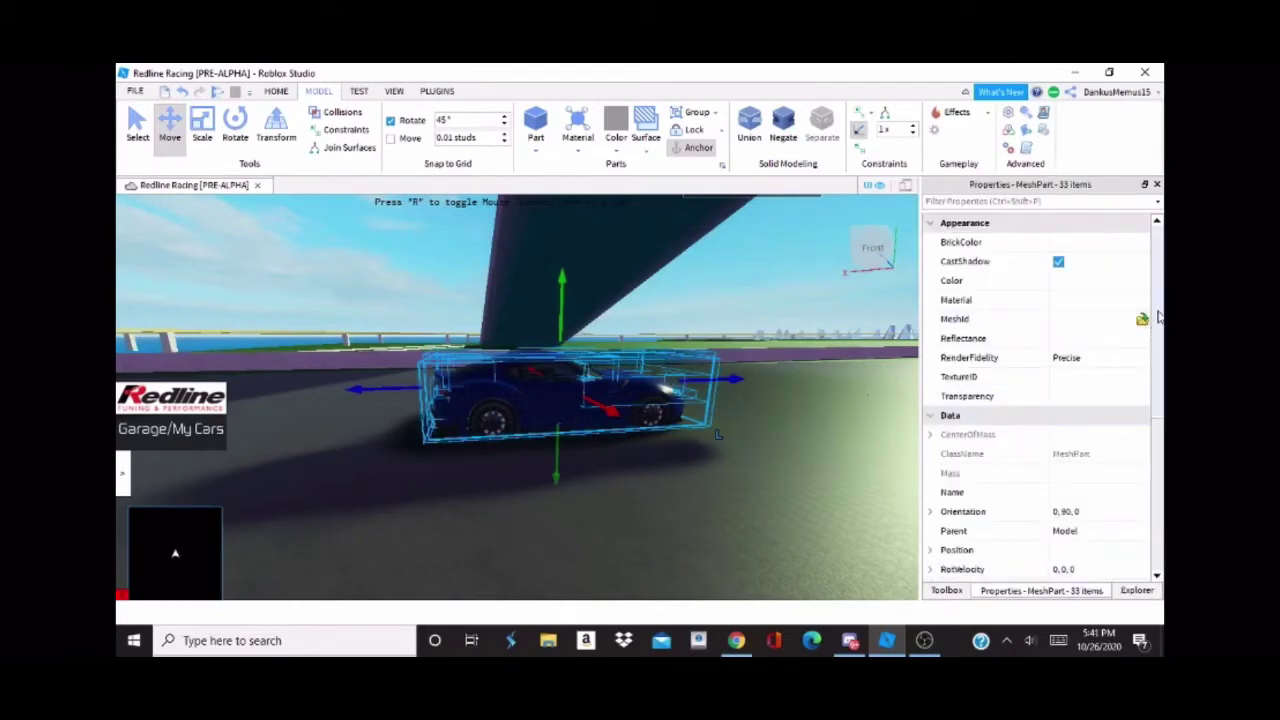
scroll(1095, 440, down, 4)
click(1082, 458)
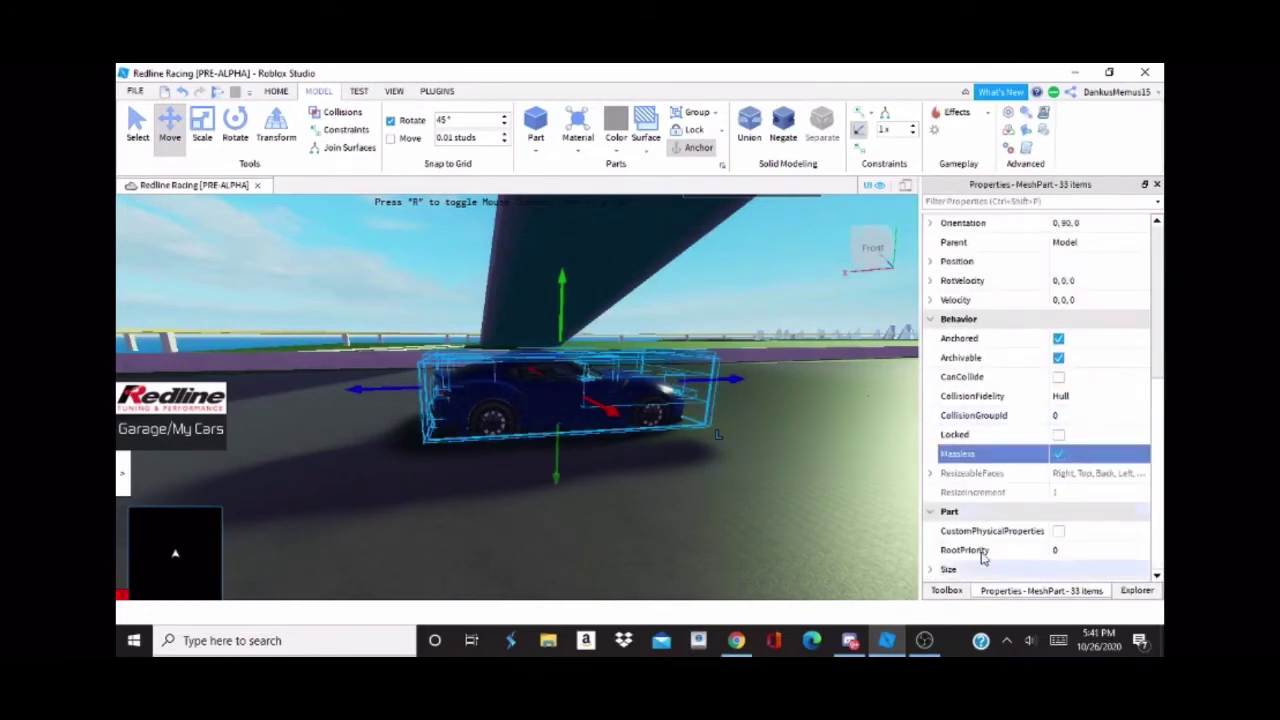
Step: Select the Body's Mass part and scale its length and width down to match the Supra's footprint
click(1135, 591)
mouse_move(1157, 310)
mouse_down()
mouse_move(1141, 283)
mouse_move(1161, 312)
mouse_up()
click(976, 528)
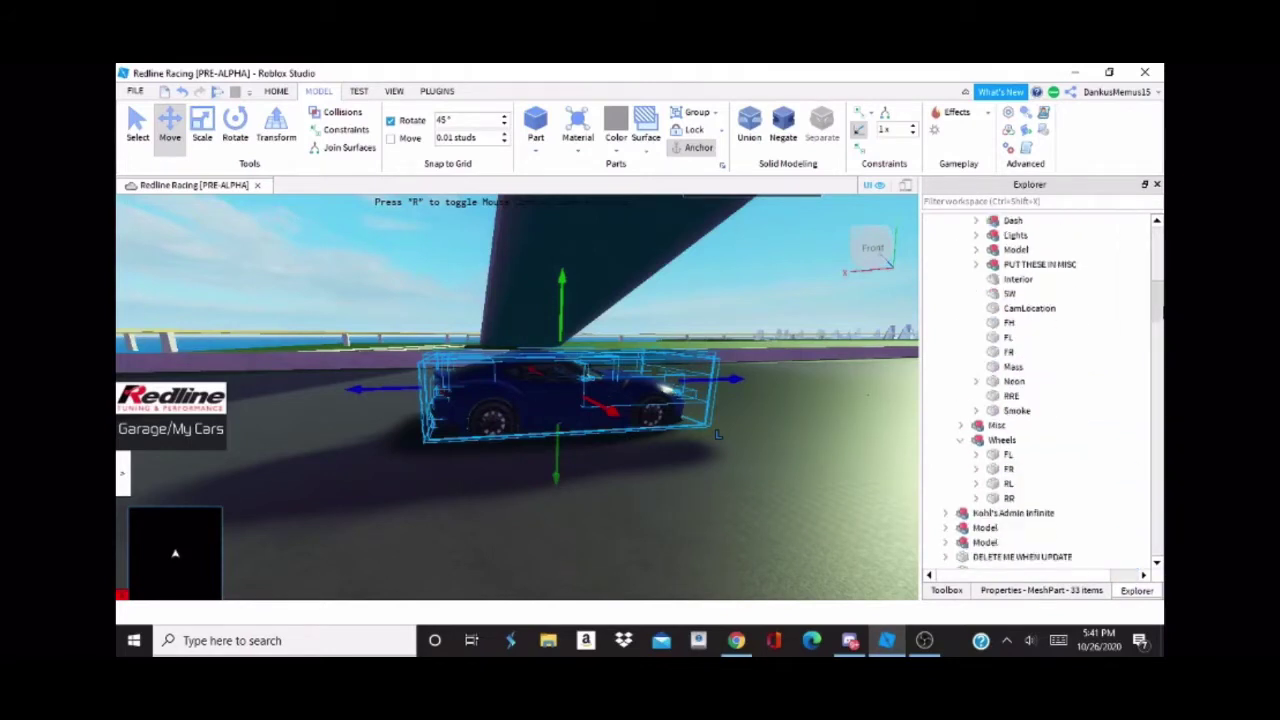
click(1014, 370)
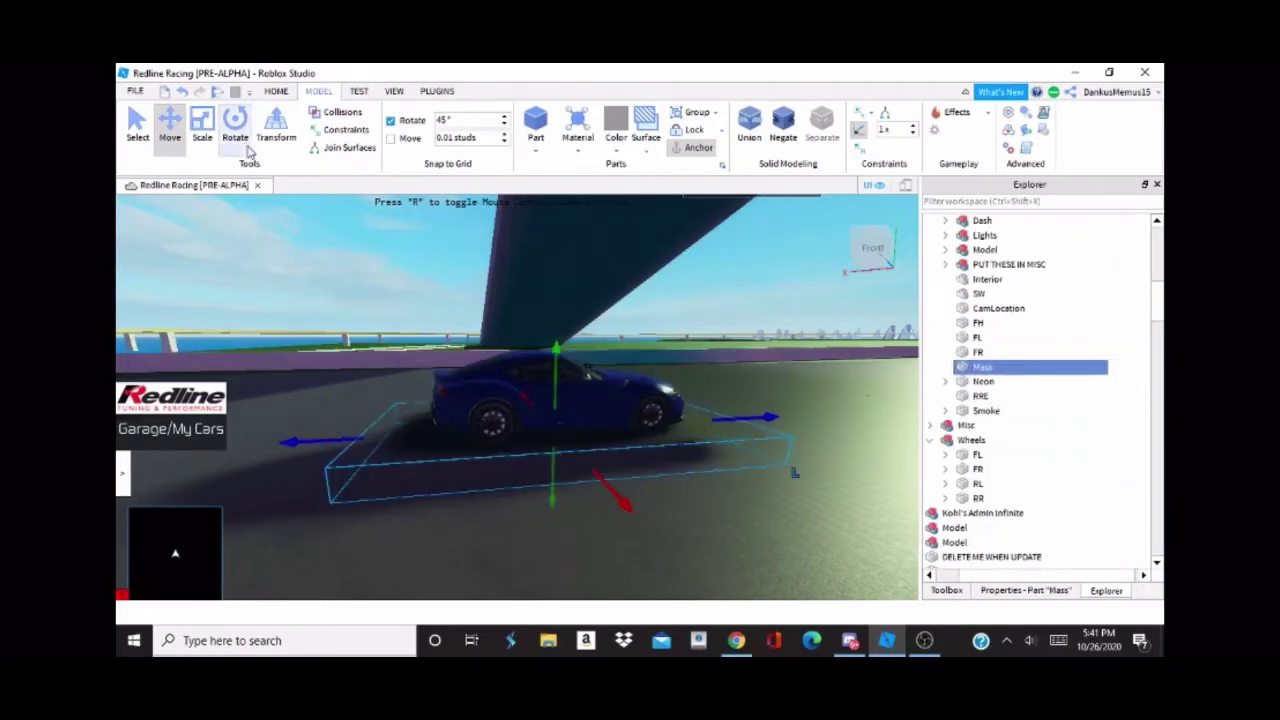
click(208, 133)
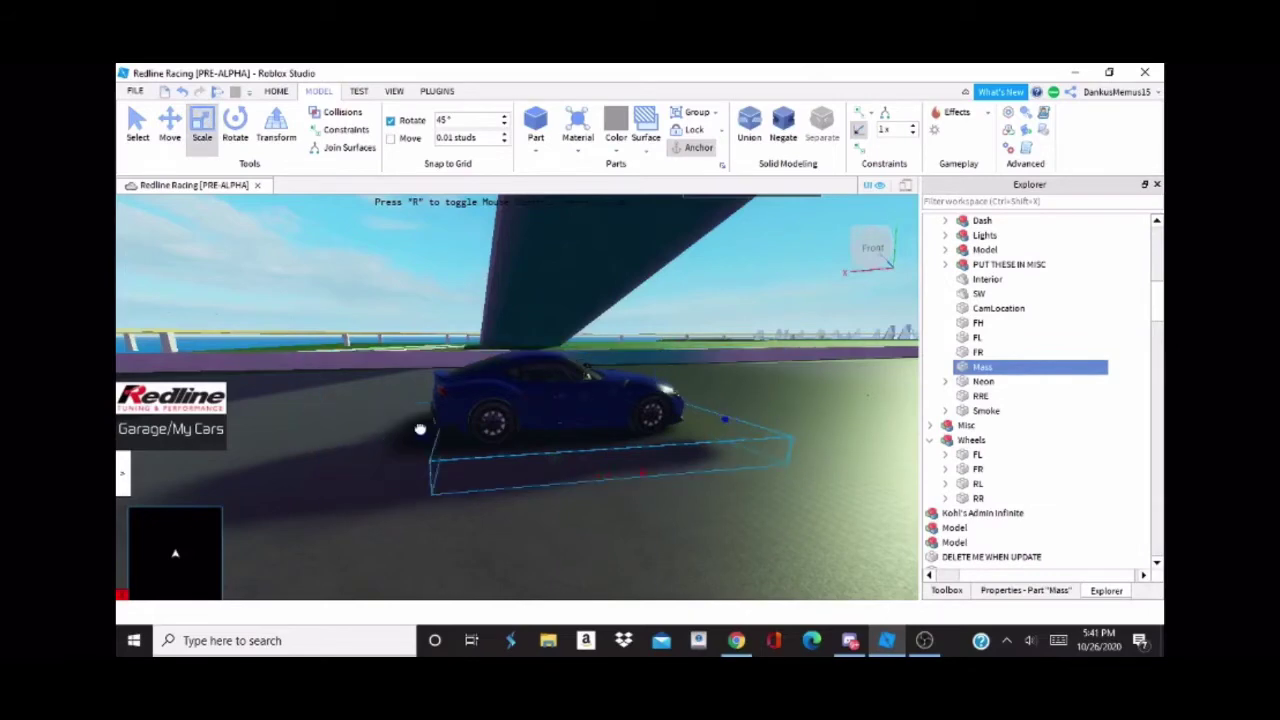
right_drag(726, 416, 757, 407)
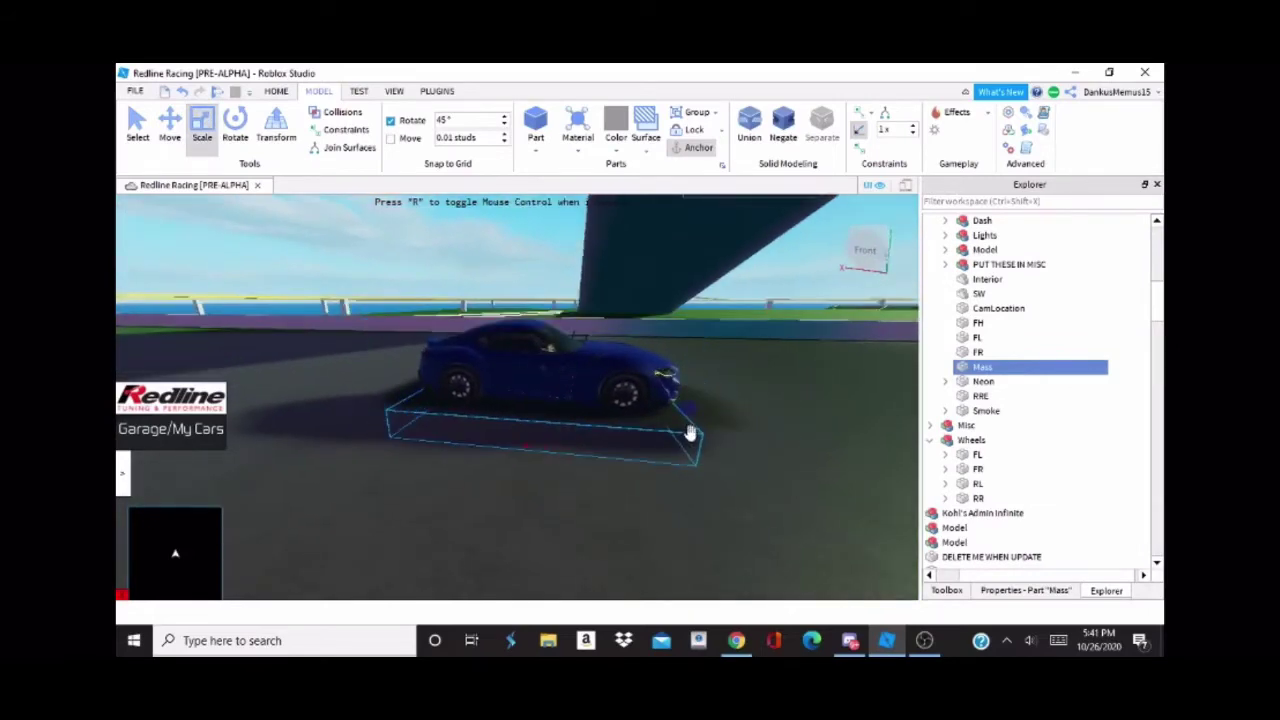
right_drag(689, 432, 591, 388)
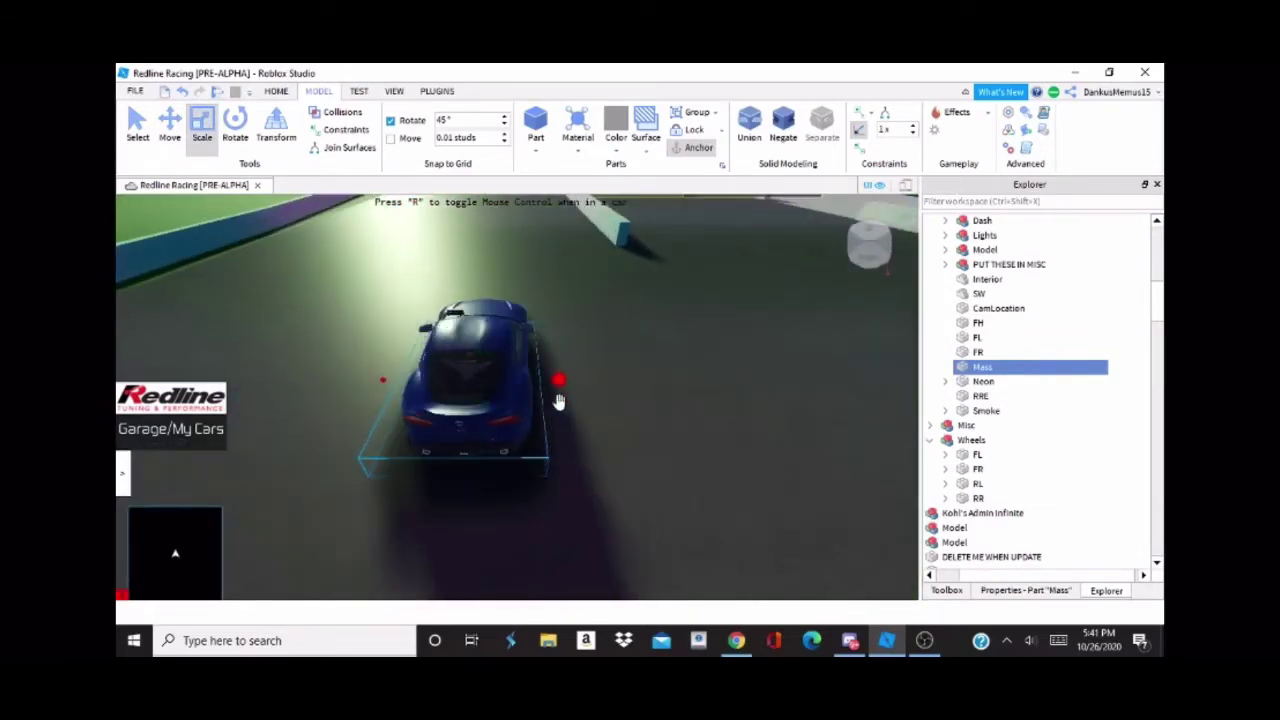
key(a)
drag(450, 379, 473, 374)
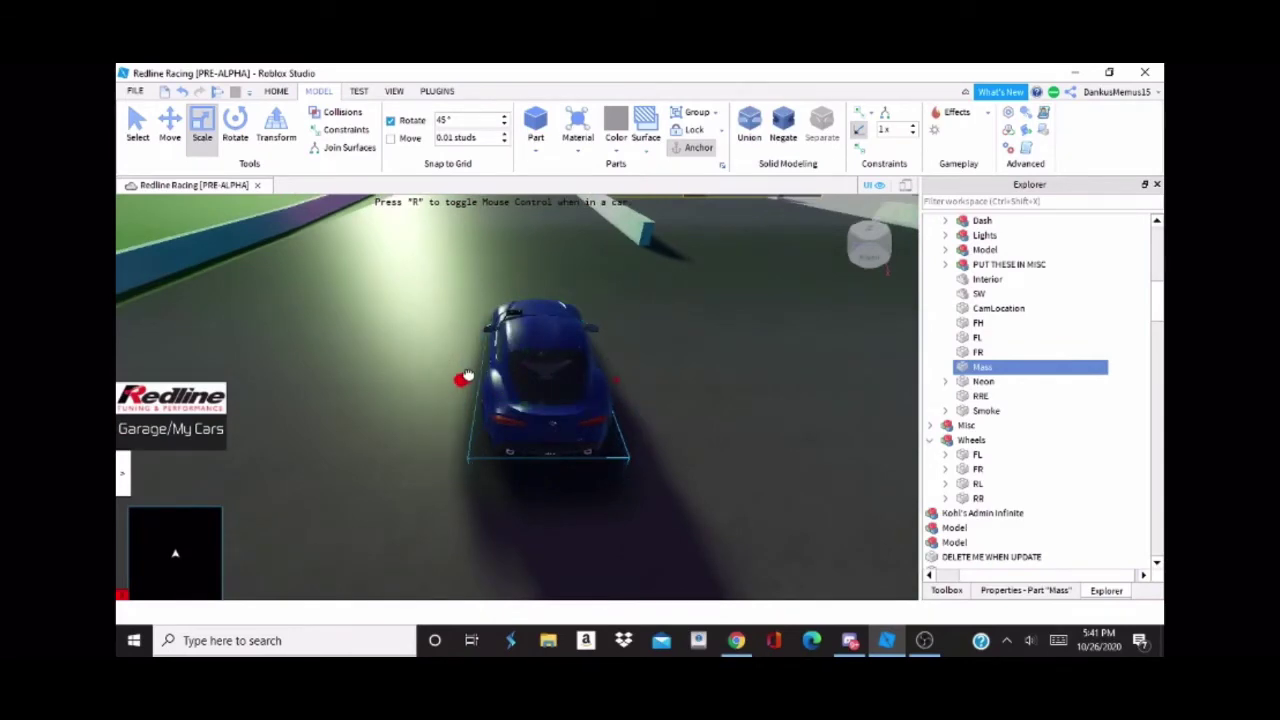
key(a)
right_drag(480, 368, 486, 367)
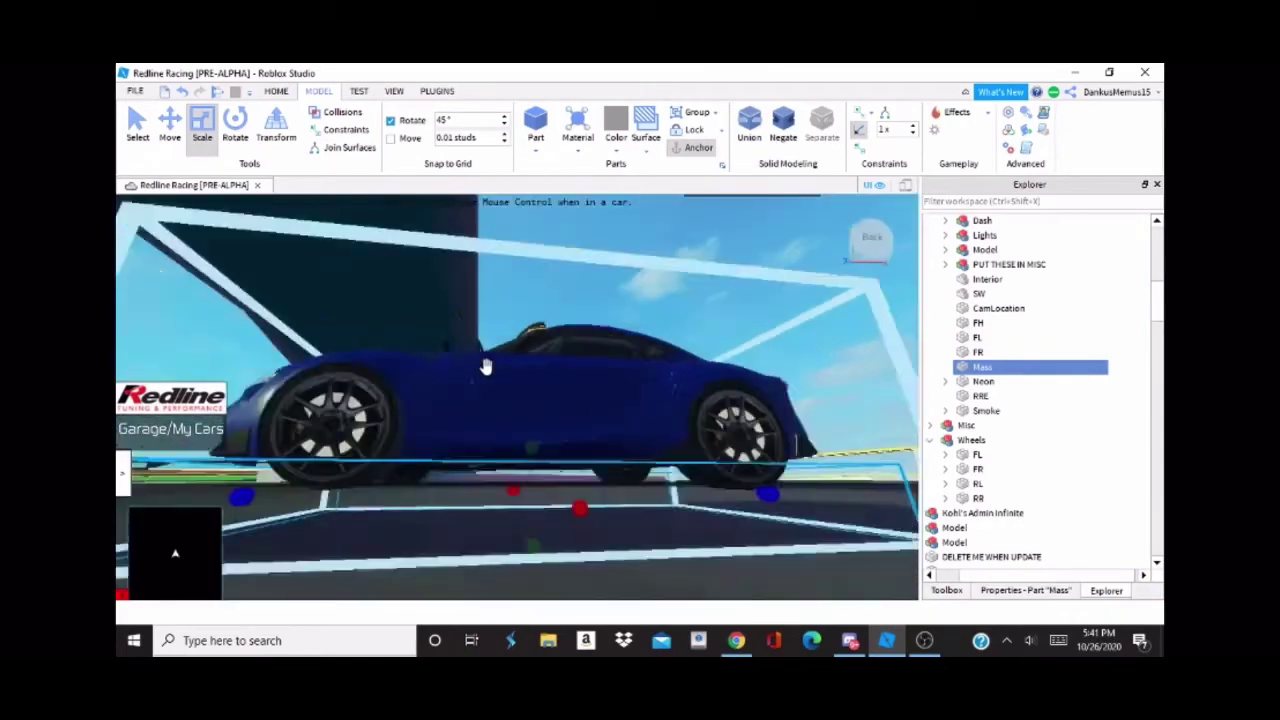
scroll(486, 366, down, 3)
Step: Focus on the Dash inside the cabin and delete the Interior part from the chassis Body
right_drag(566, 340, 691, 279)
key(a)
click(974, 223)
key(f)
scroll(690, 281, down, 4)
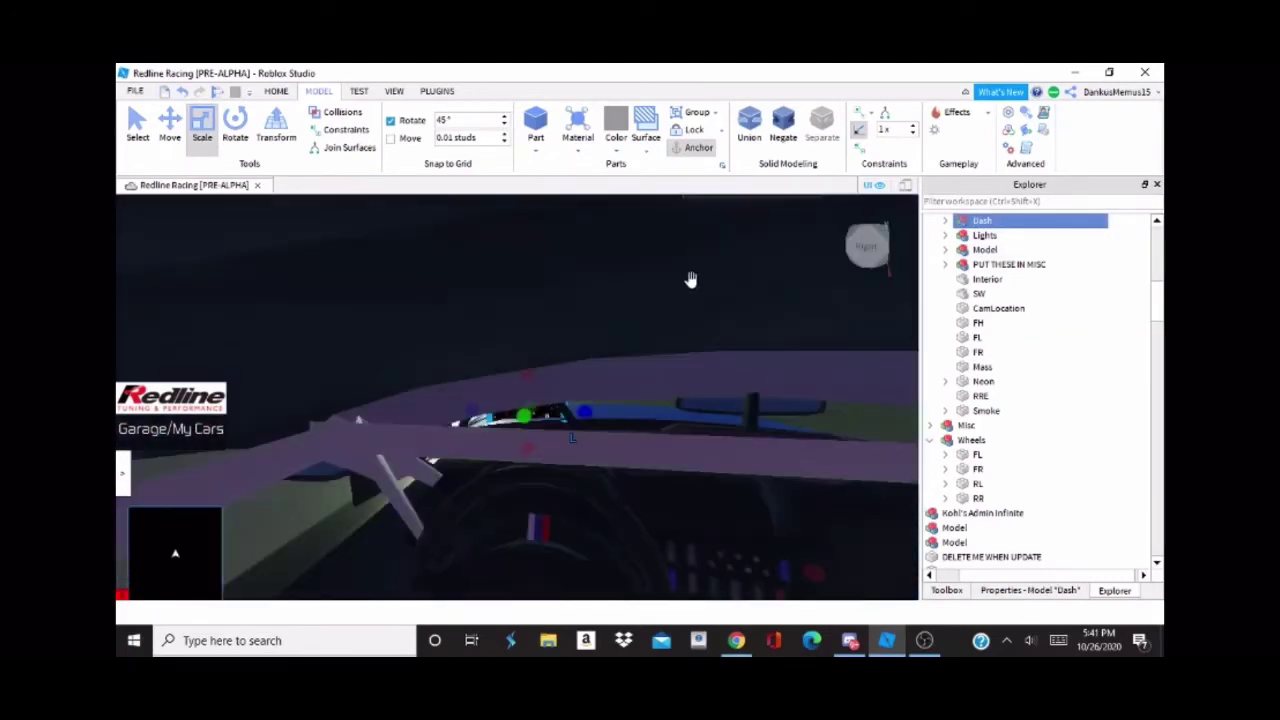
click(985, 279)
key(Delete)
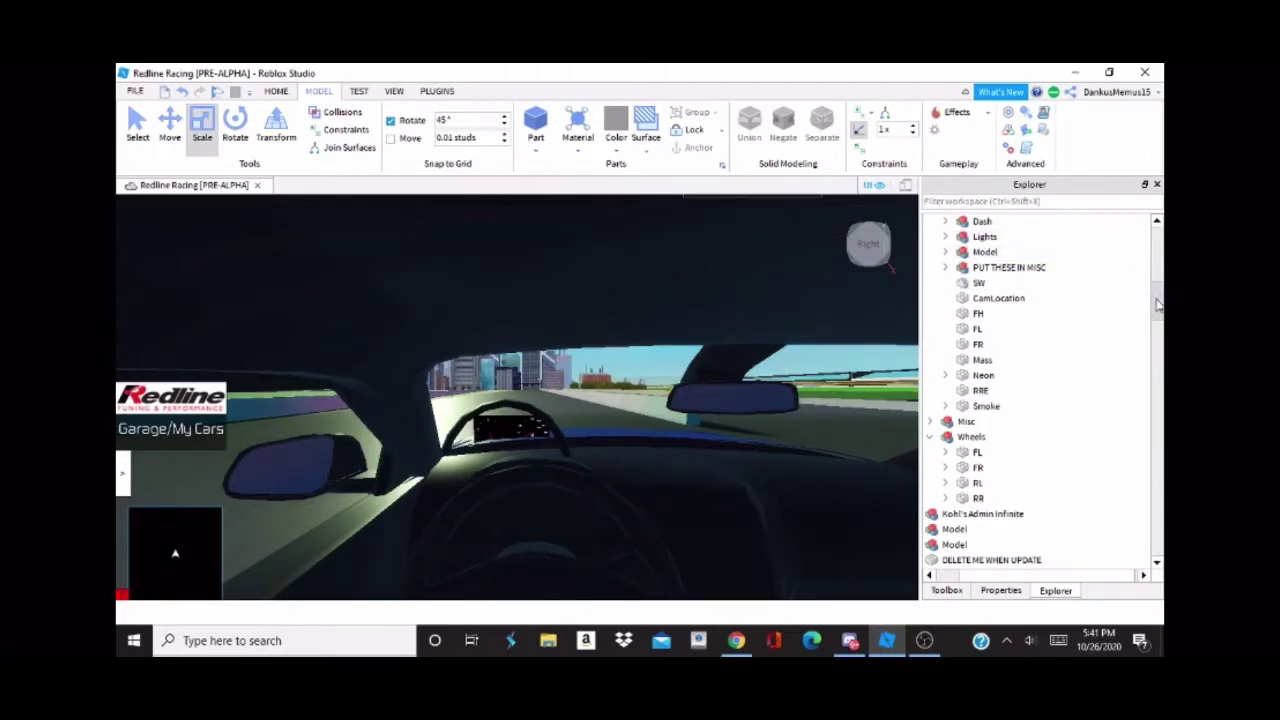
Step: Make the steering wheel MeshPart in the SW model under Misc fully transparent
drag(1158, 305, 1158, 310)
click(930, 374)
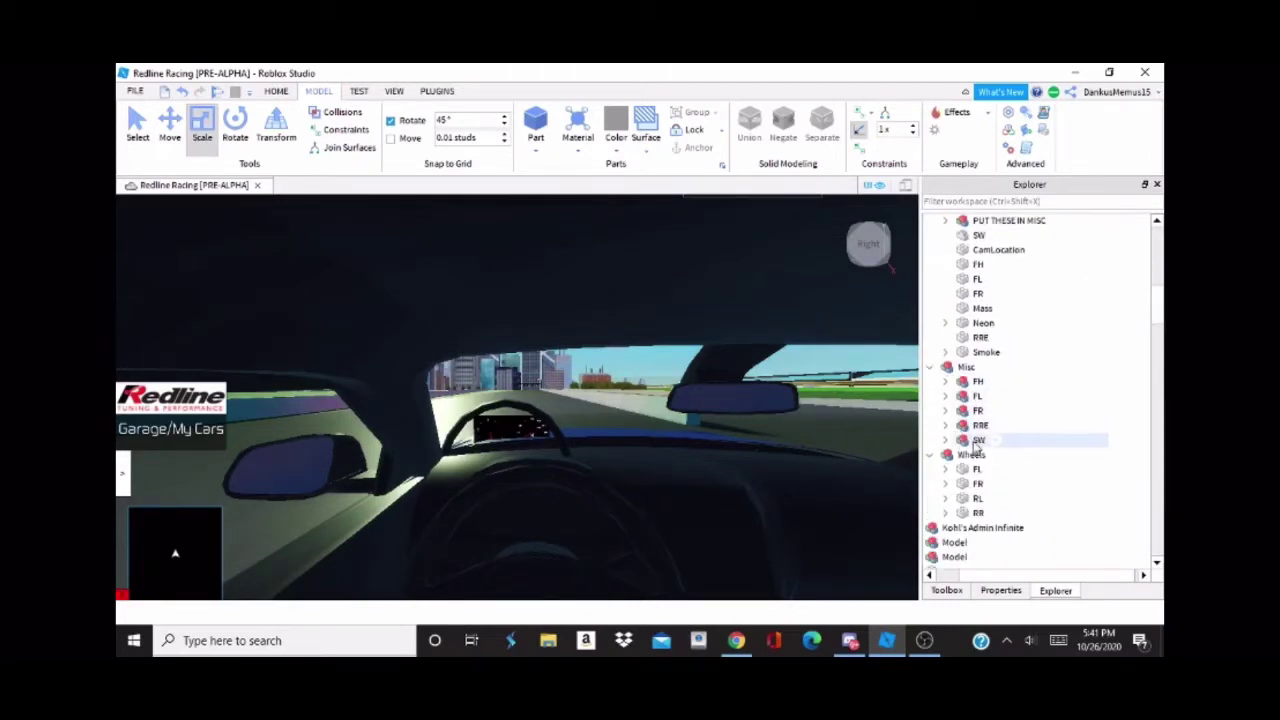
click(977, 441)
click(946, 441)
click(990, 484)
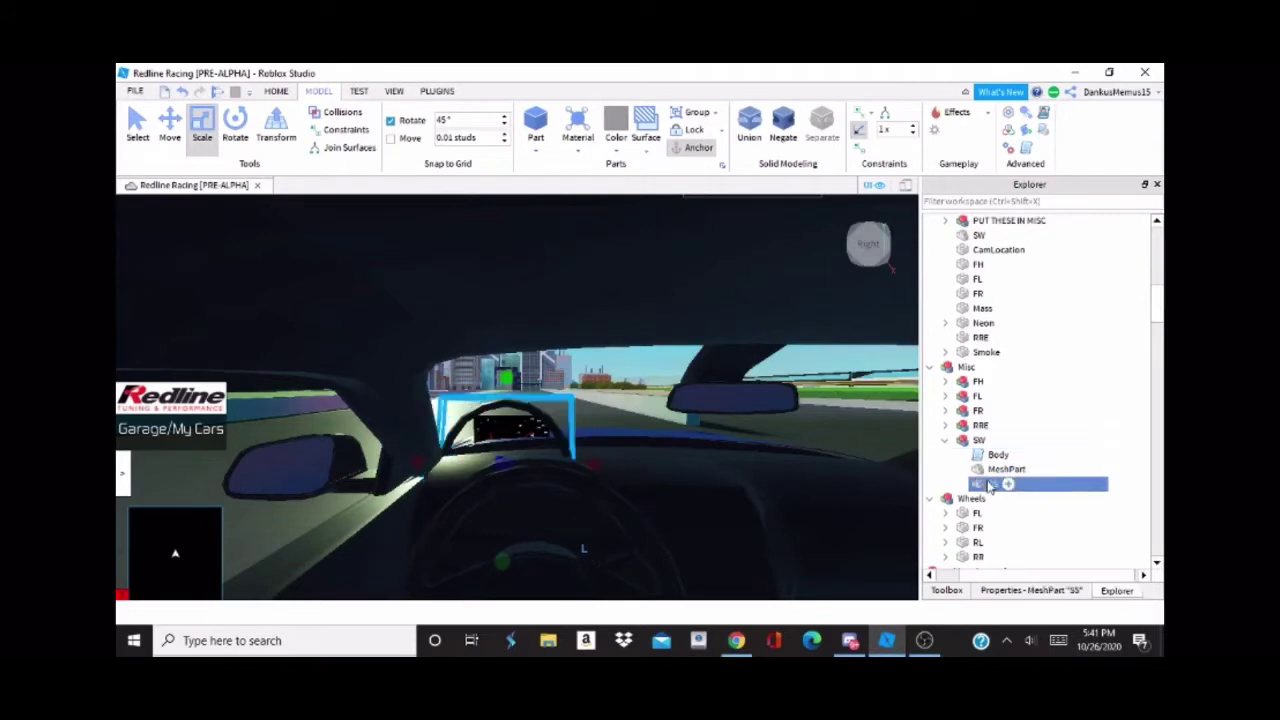
click(1022, 590)
click(1115, 590)
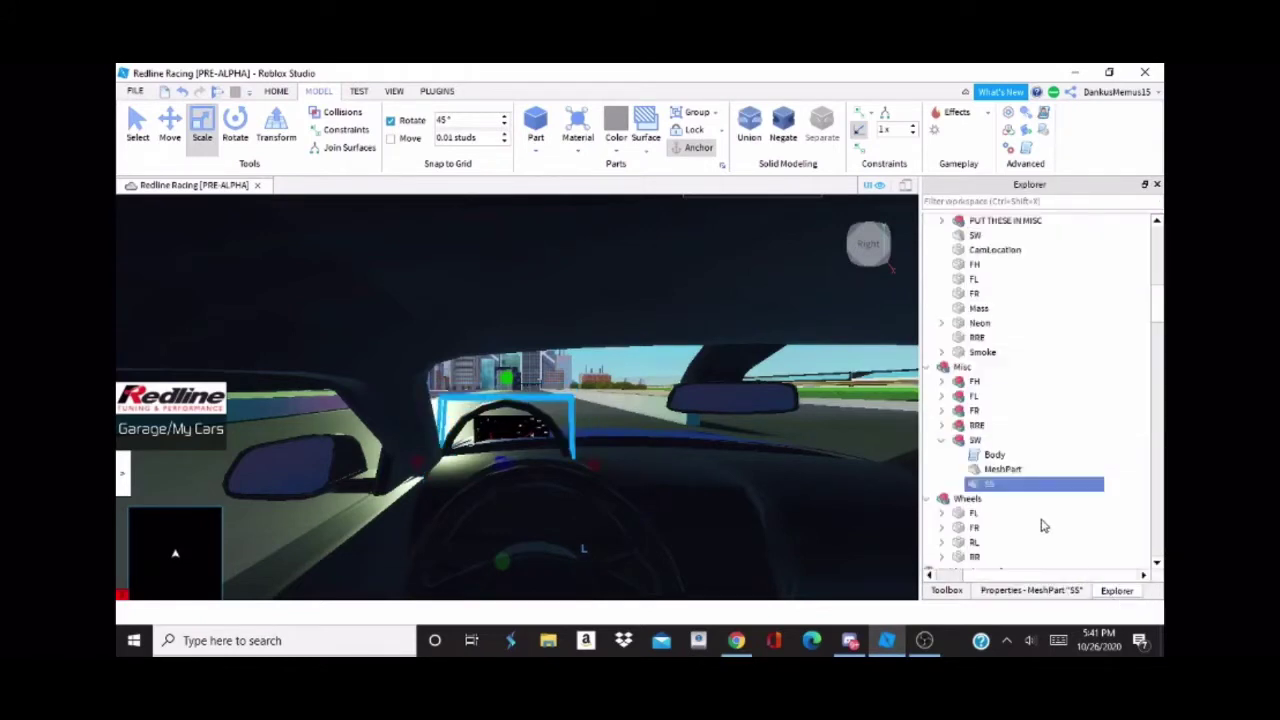
click(1001, 469)
click(1031, 590)
click(1072, 396)
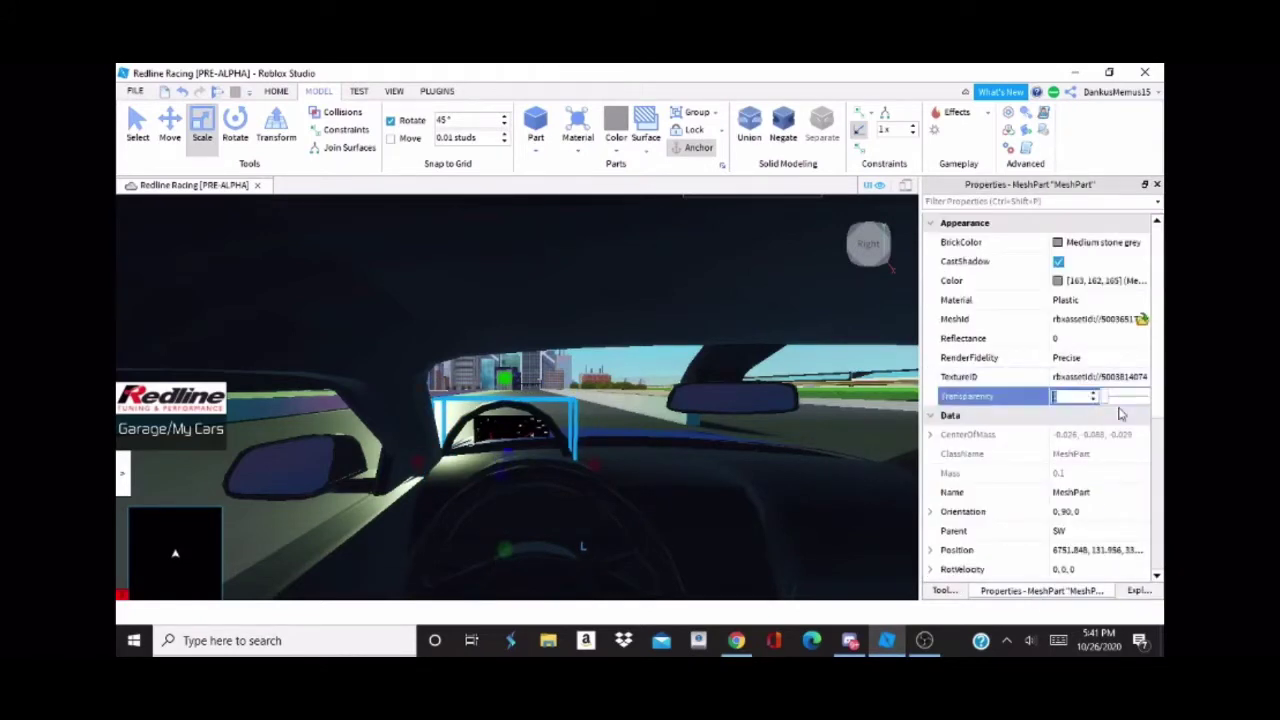
click(1137, 591)
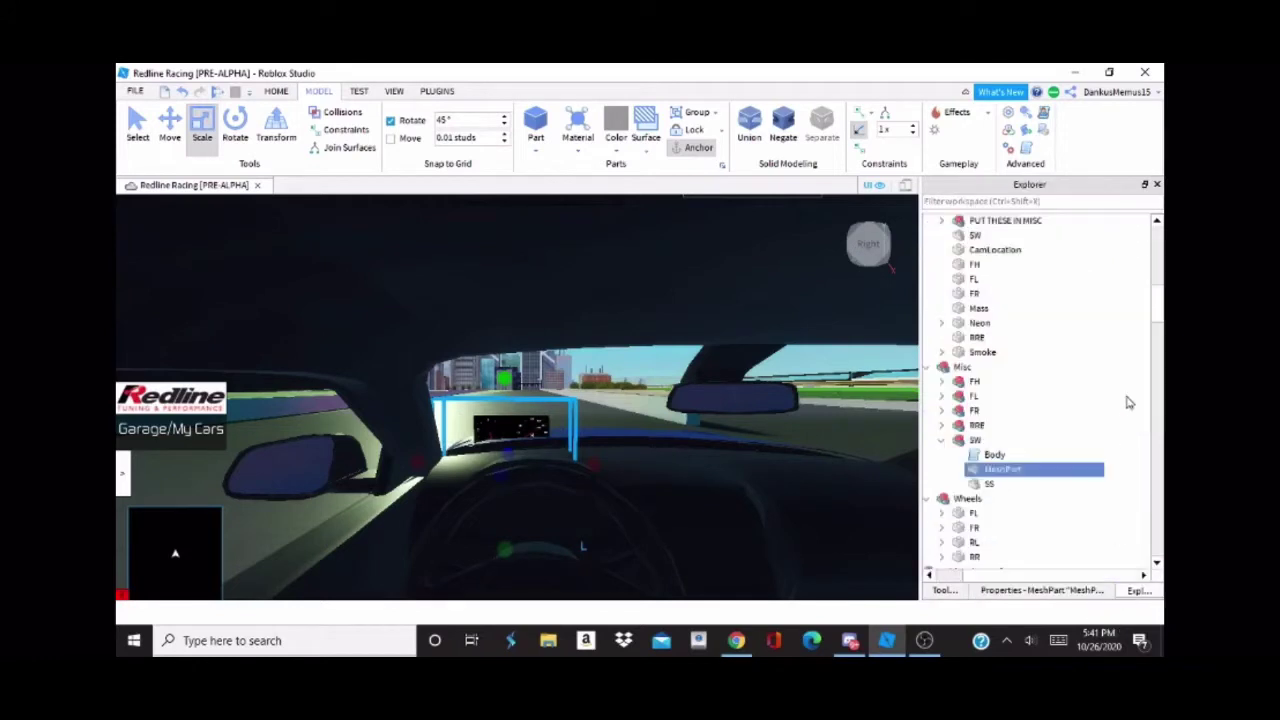
click(1128, 400)
Step: Move the Dash gauges down into the Supra's instrument cluster behind the steering wheel
scroll(1068, 314, up, 4)
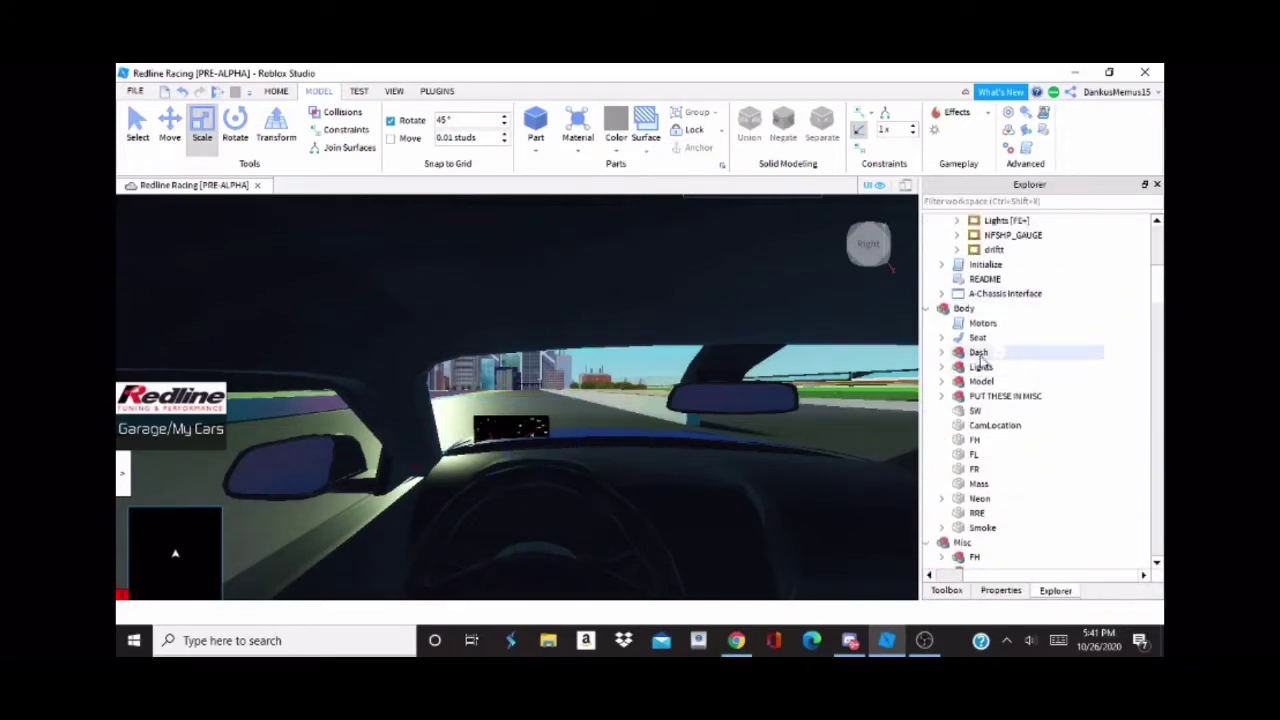
click(979, 353)
click(170, 127)
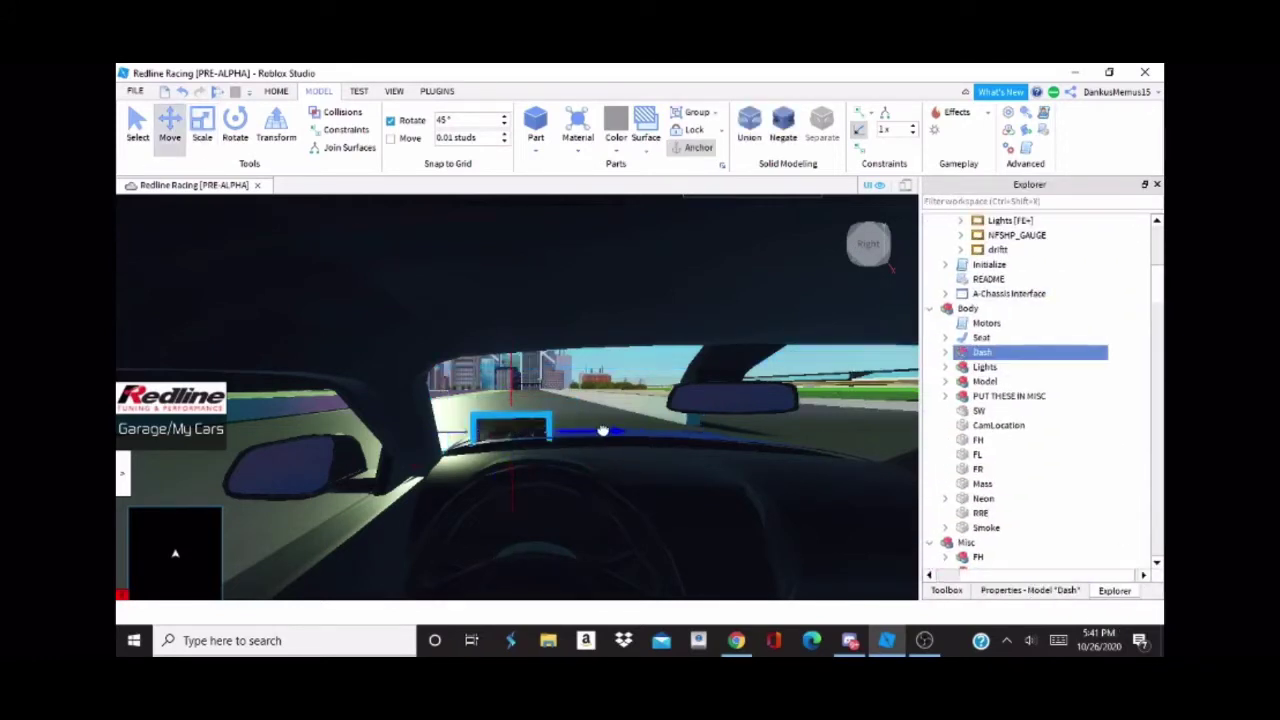
drag(534, 436, 534, 466)
drag(536, 373, 535, 416)
click(1138, 408)
scroll(750, 457, down, 4)
right_drag(750, 457, 750, 455)
scroll(750, 457, up, 3)
right_drag(574, 337, 560, 334)
scroll(563, 334, down, 3)
scroll(563, 335, up, 3)
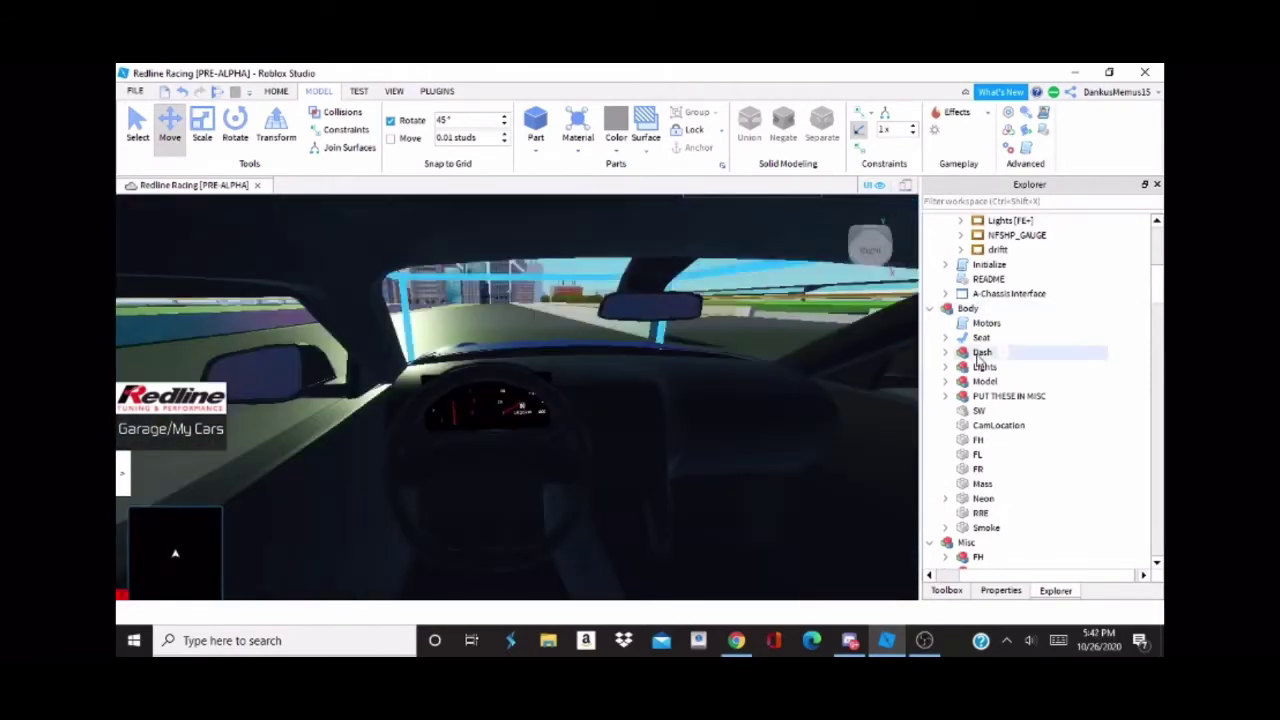
Step: Fine-tune the Dash's depth so the gauges sit flush in the instrument cluster opening
click(982, 352)
drag(485, 424, 484, 419)
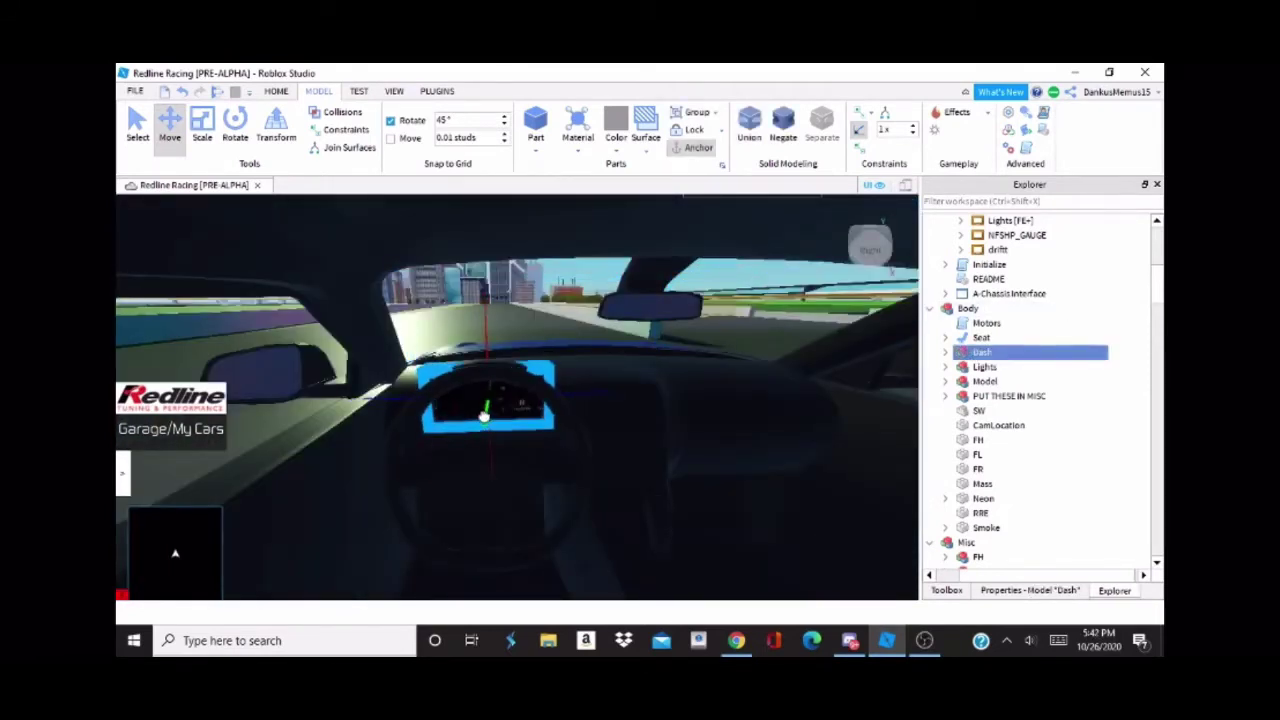
click(1120, 404)
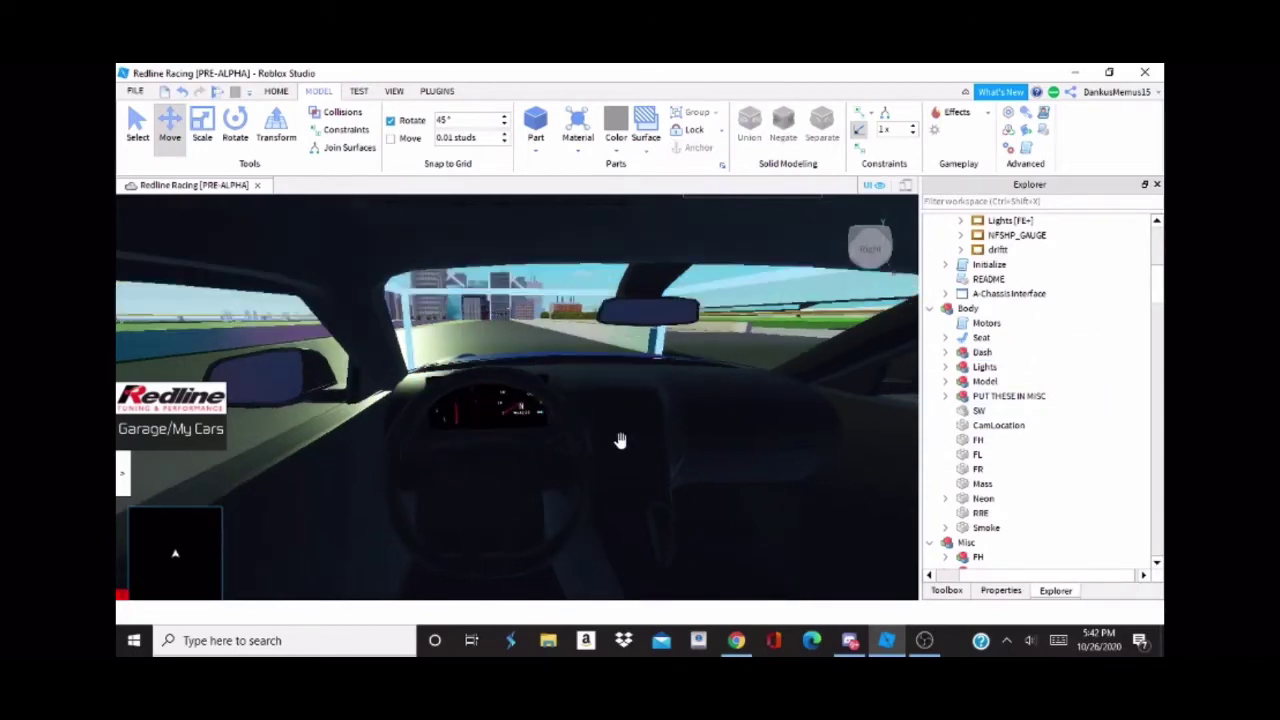
right_drag(620, 440, 620, 440)
click(982, 352)
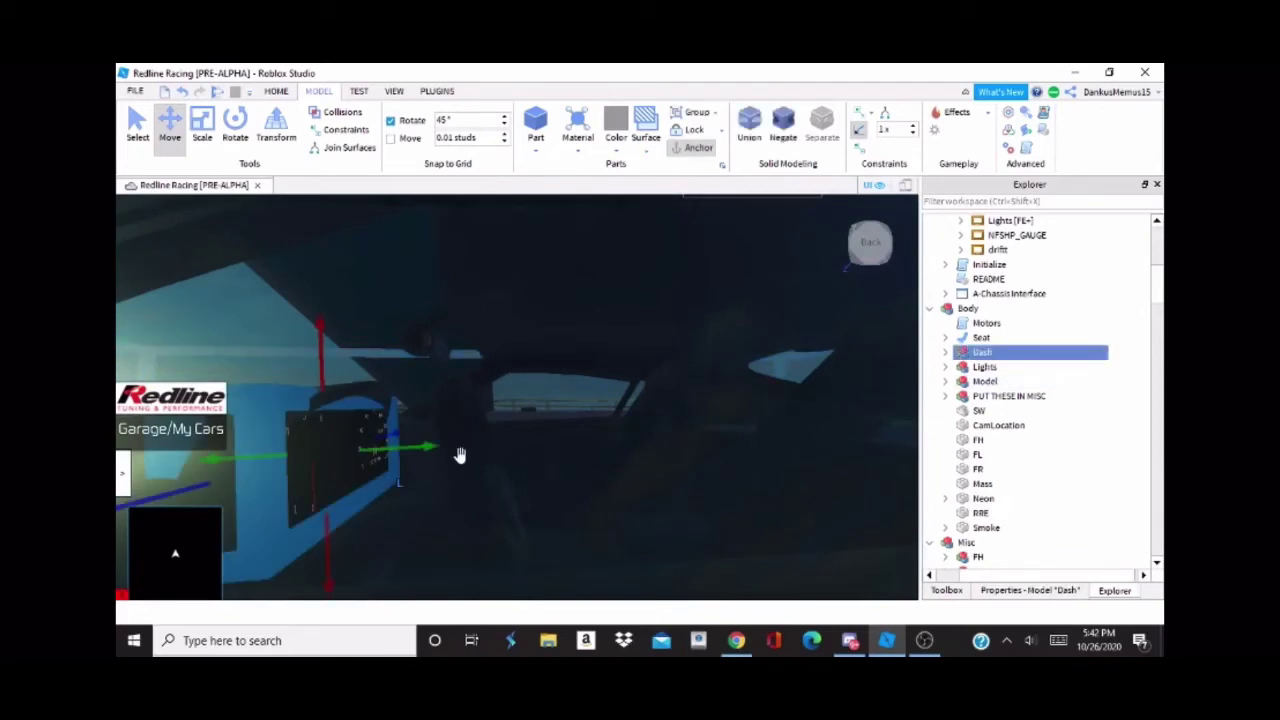
drag(425, 446, 404, 463)
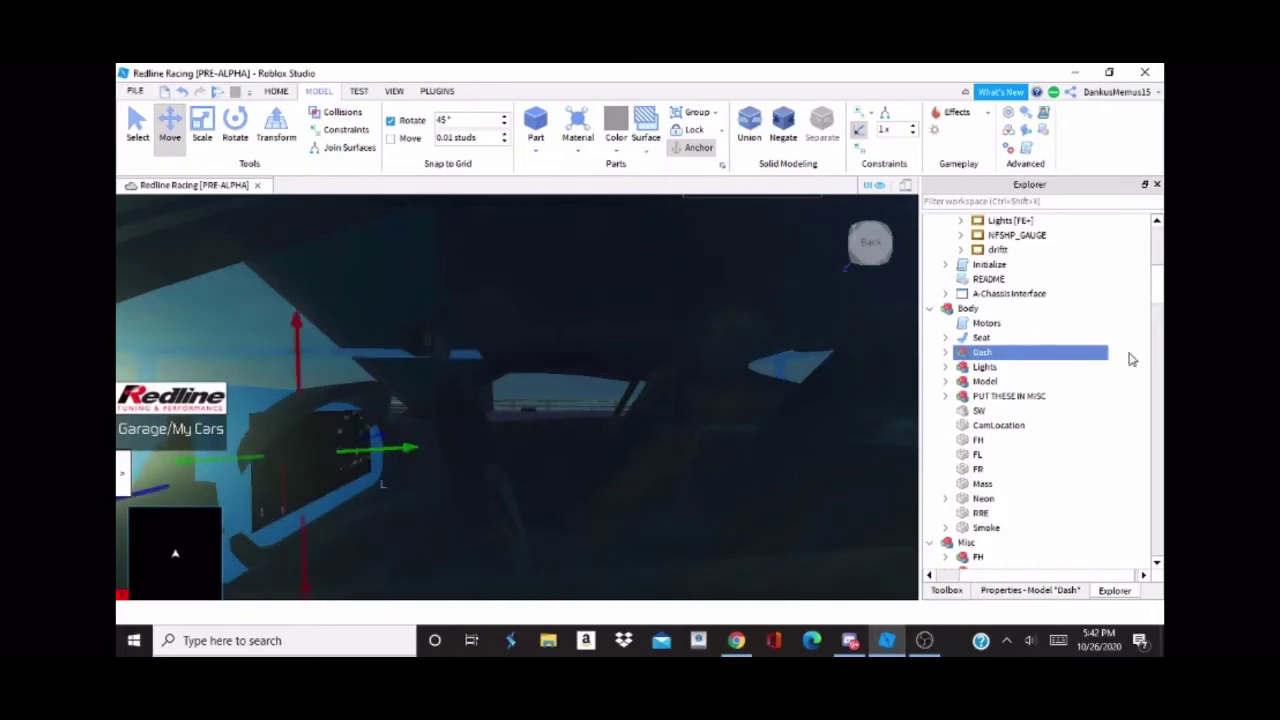
click(591, 354)
right_drag(591, 354, 636, 411)
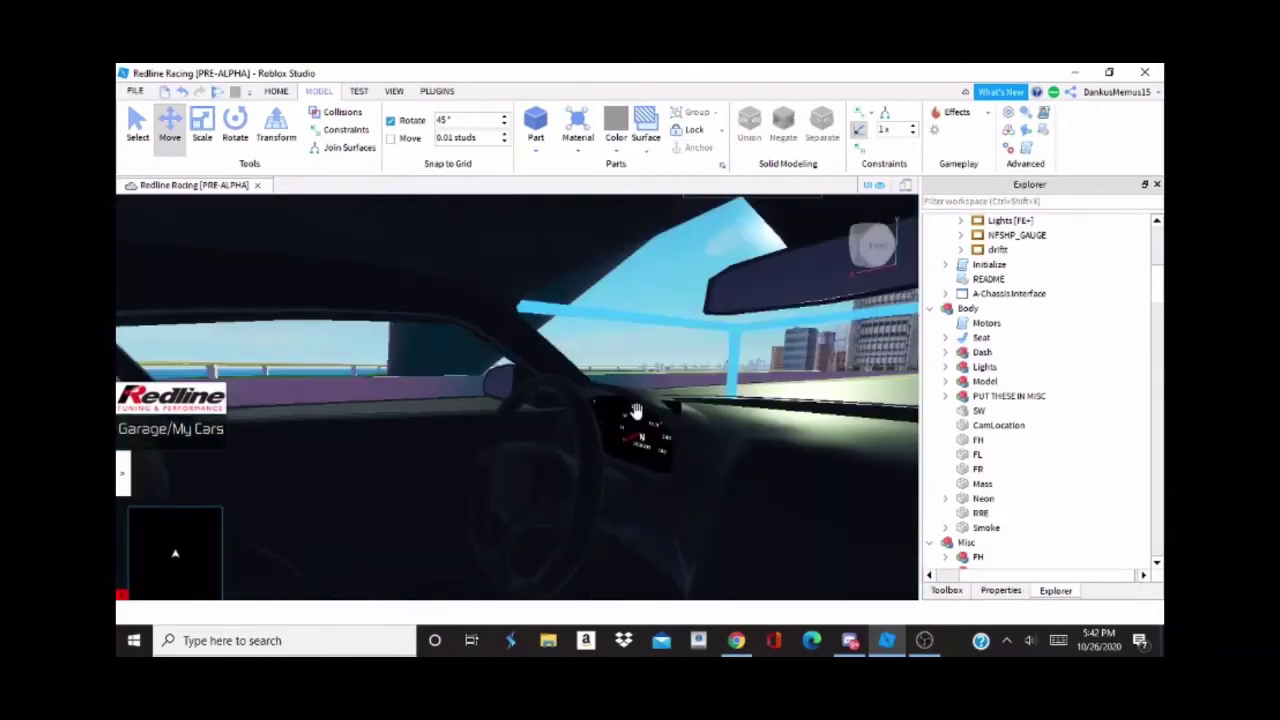
Step: Select the whole Chassis outside the cabin and move it along the road
right_drag(631, 335, 674, 334)
scroll(614, 335, down, 4)
scroll(597, 334, down, 3)
scroll(757, 391, down, 3)
scroll(726, 387, up, 2)
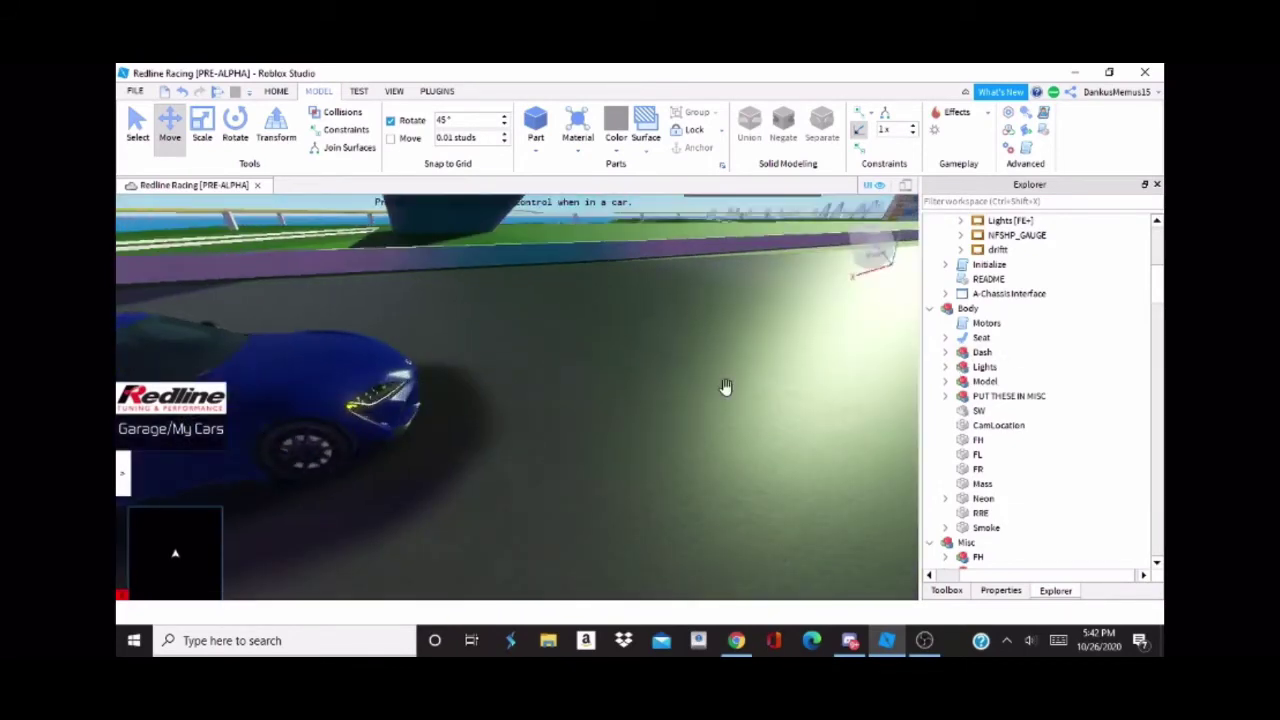
right_drag(726, 387, 712, 378)
click(622, 406)
scroll(511, 285, down, 4)
drag(483, 282, 430, 274)
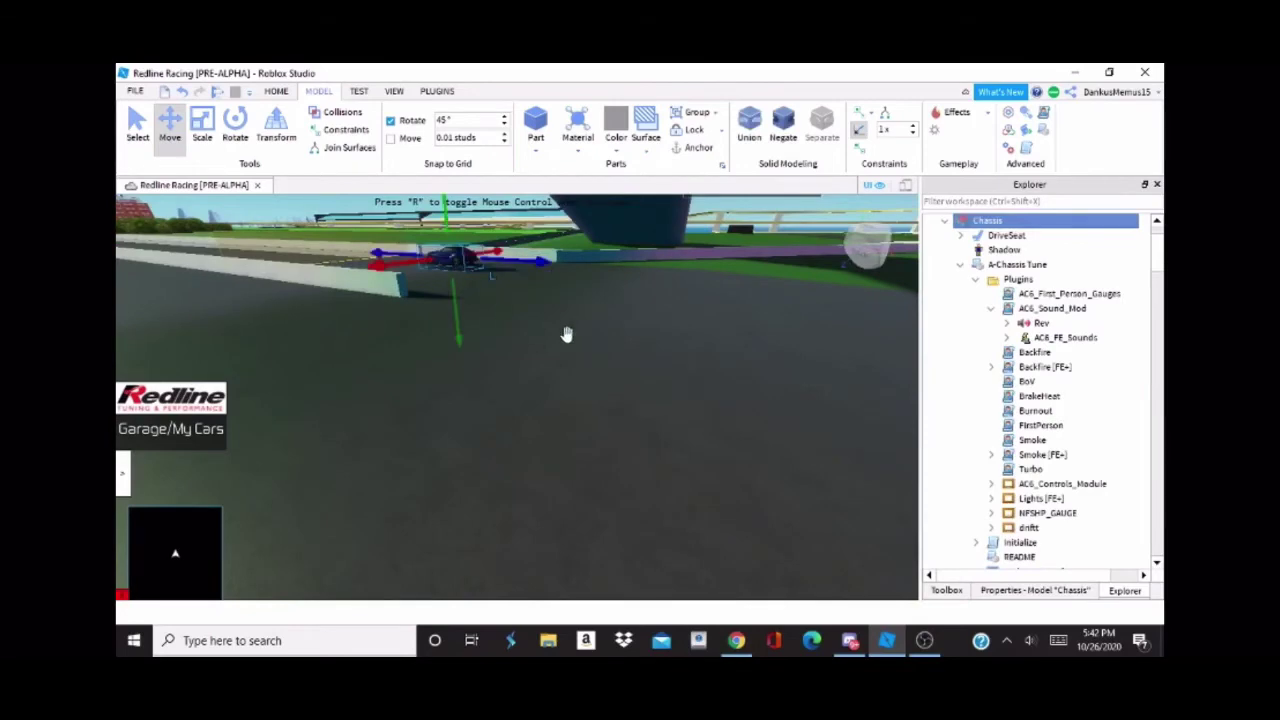
right_drag(566, 334, 555, 336)
scroll(553, 336, up, 3)
key(d)
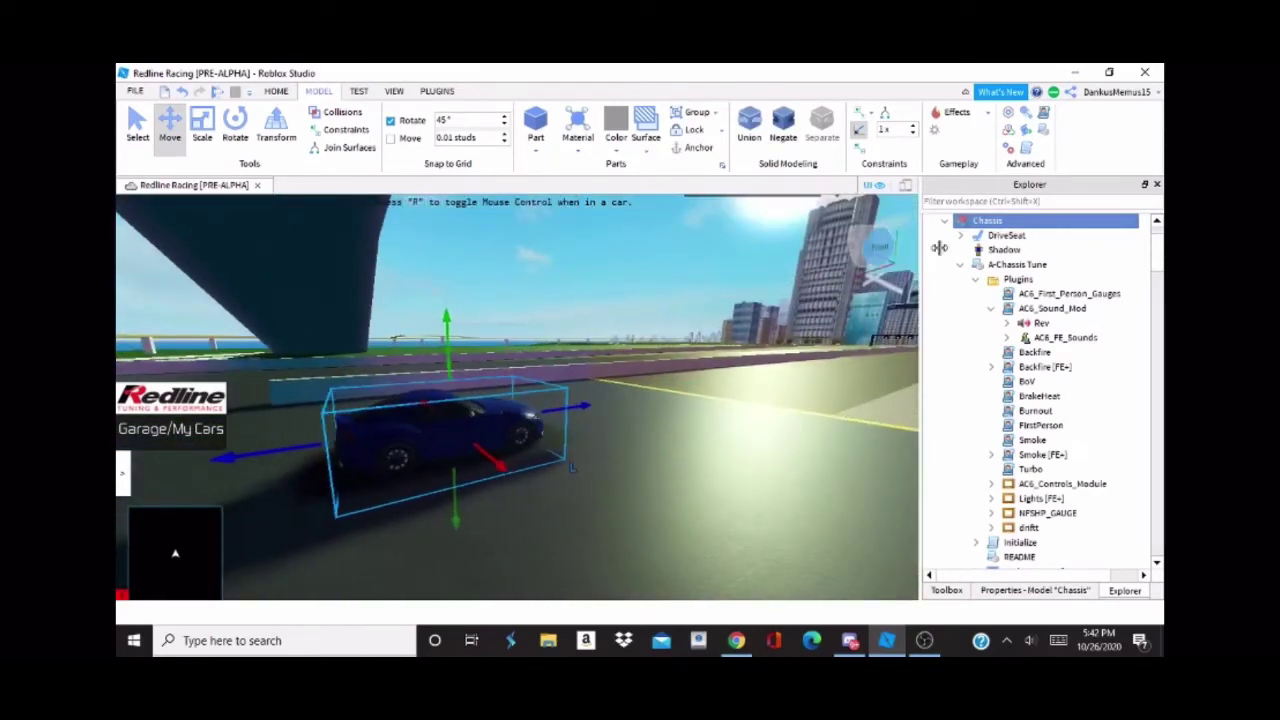
Step: Focus on the DriveSeat and shift it sideways to line up with the driver's position behind the steering wheel
click(960, 264)
click(1006, 235)
key(f)
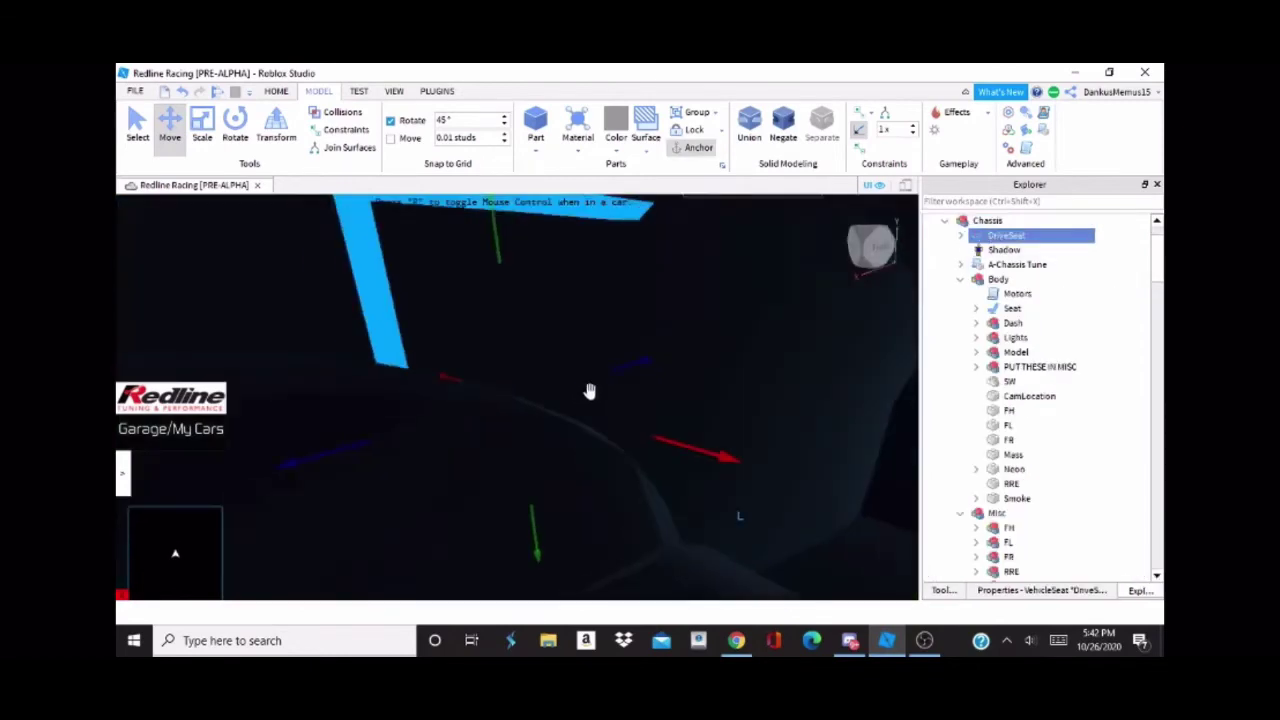
right_drag(579, 393, 563, 397)
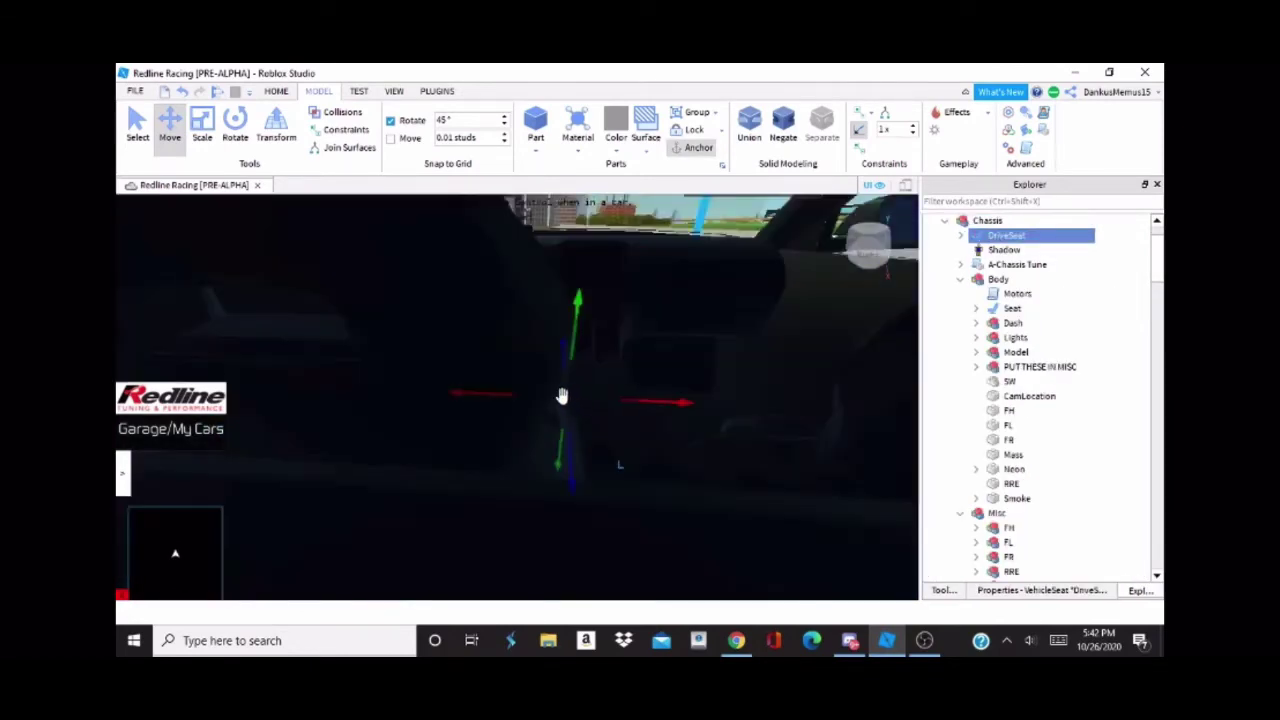
scroll(560, 397, down, 2)
drag(503, 394, 461, 408)
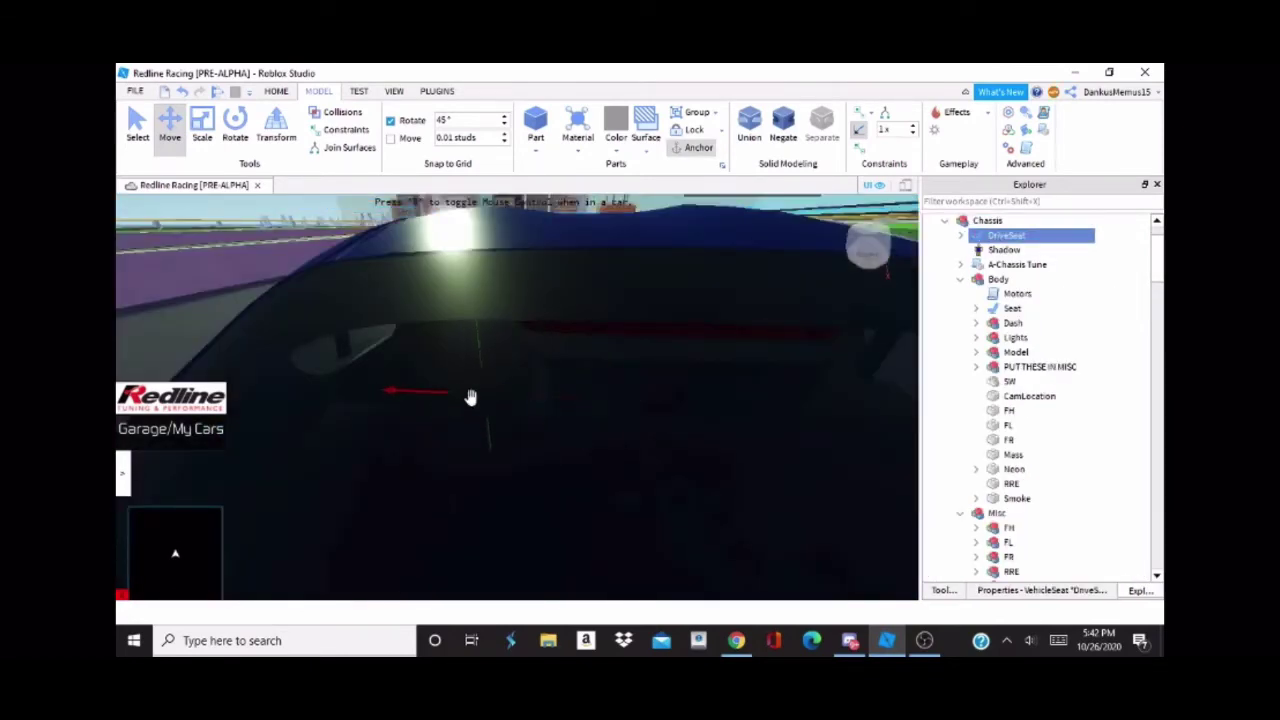
right_drag(470, 397, 647, 503)
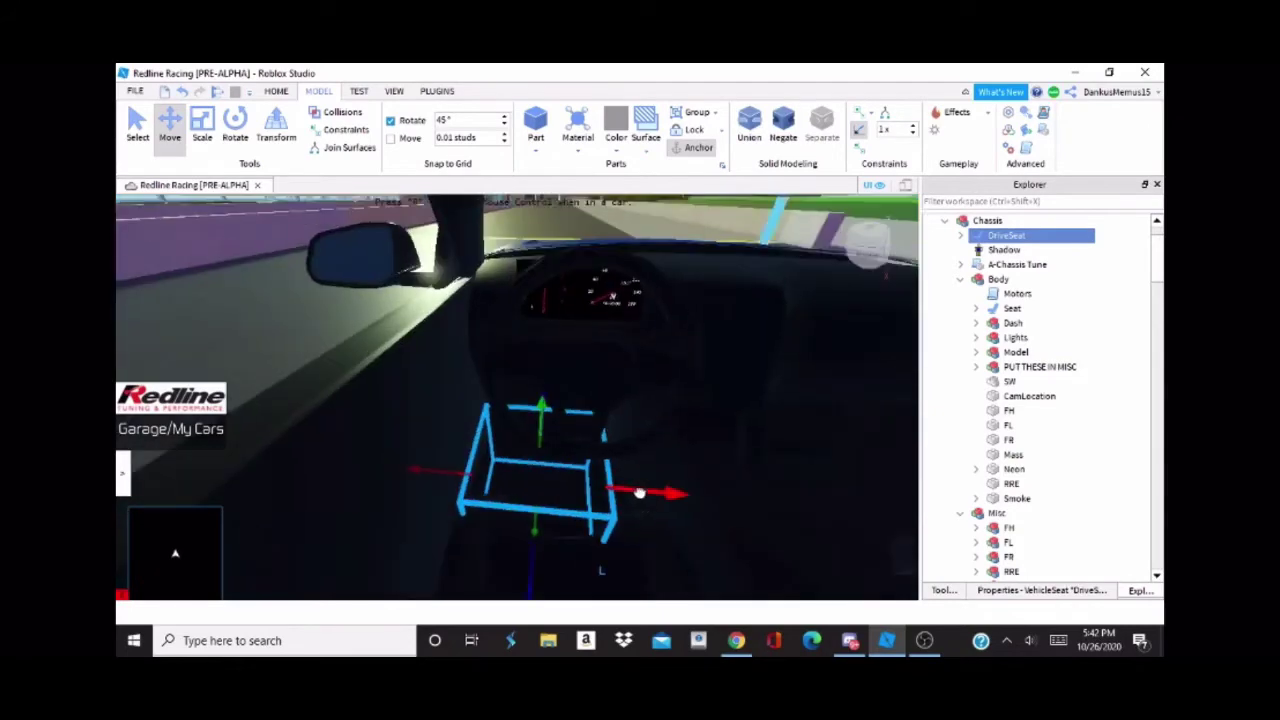
drag(640, 492, 678, 478)
right_drag(678, 478, 683, 474)
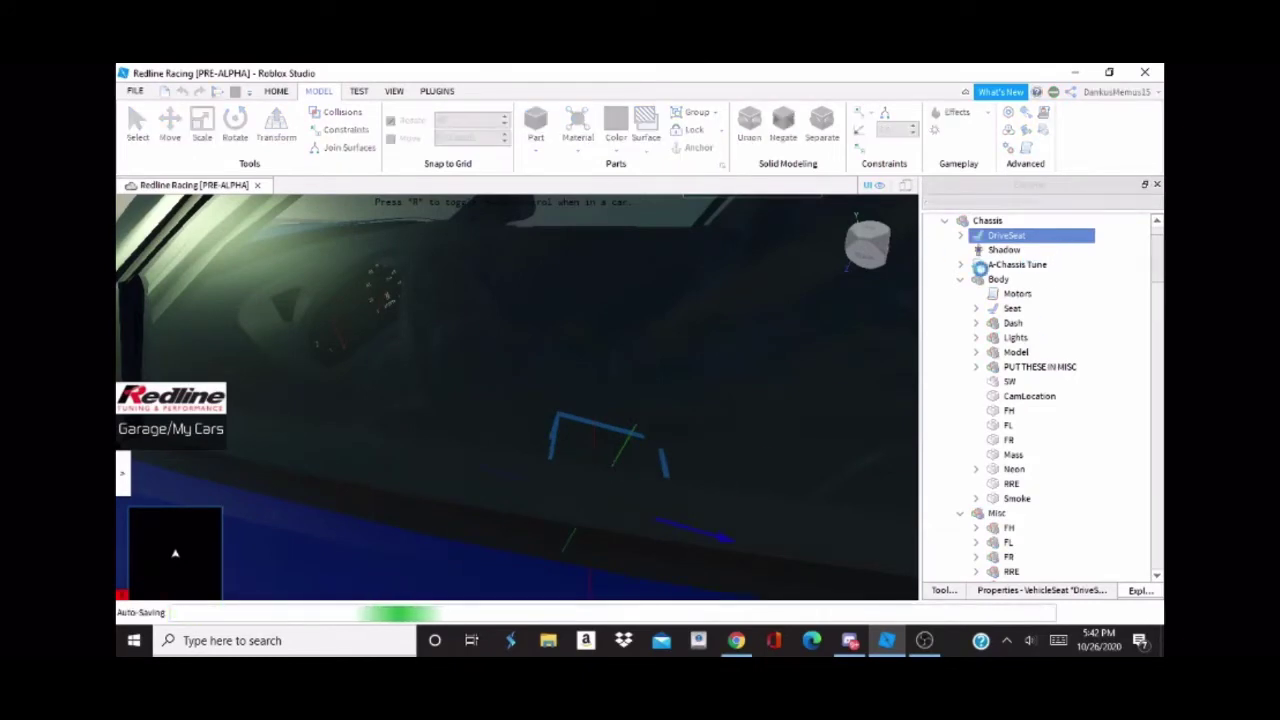
Step: Shift the Body's passenger Seat sideways to line up with the cabin's passenger position
click(977, 353)
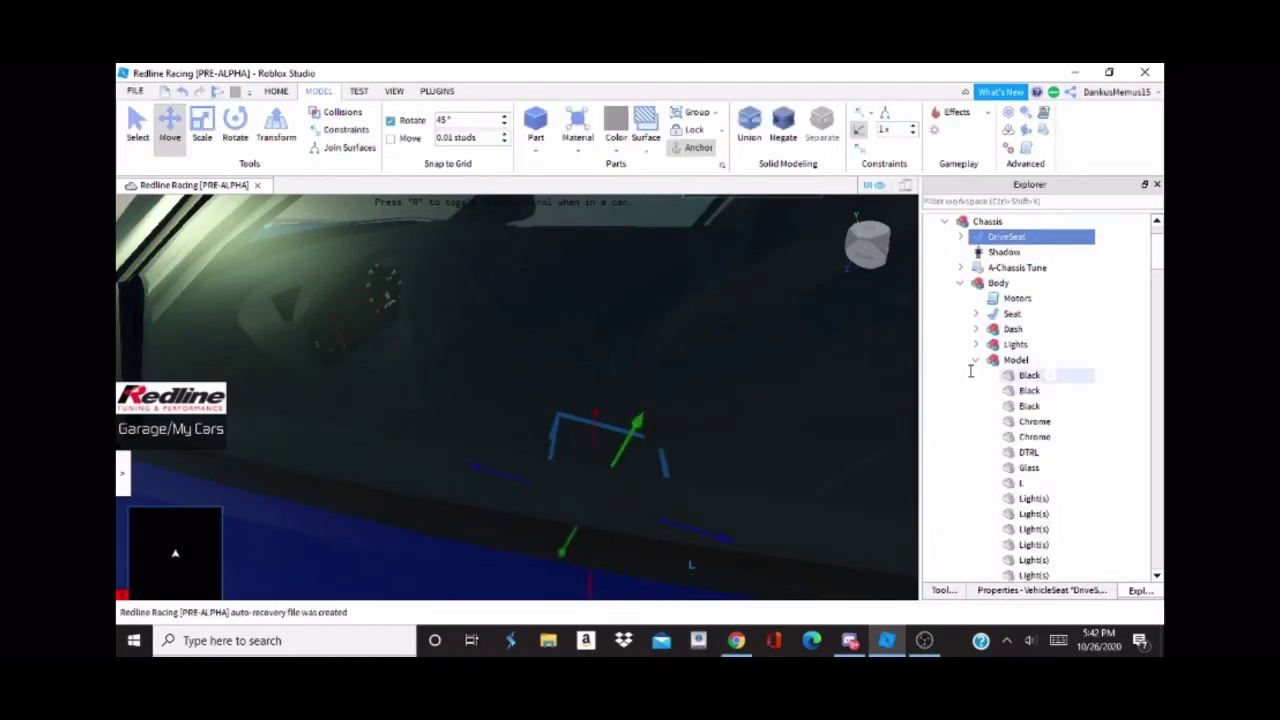
click(975, 360)
click(1013, 315)
right_drag(727, 358, 727, 358)
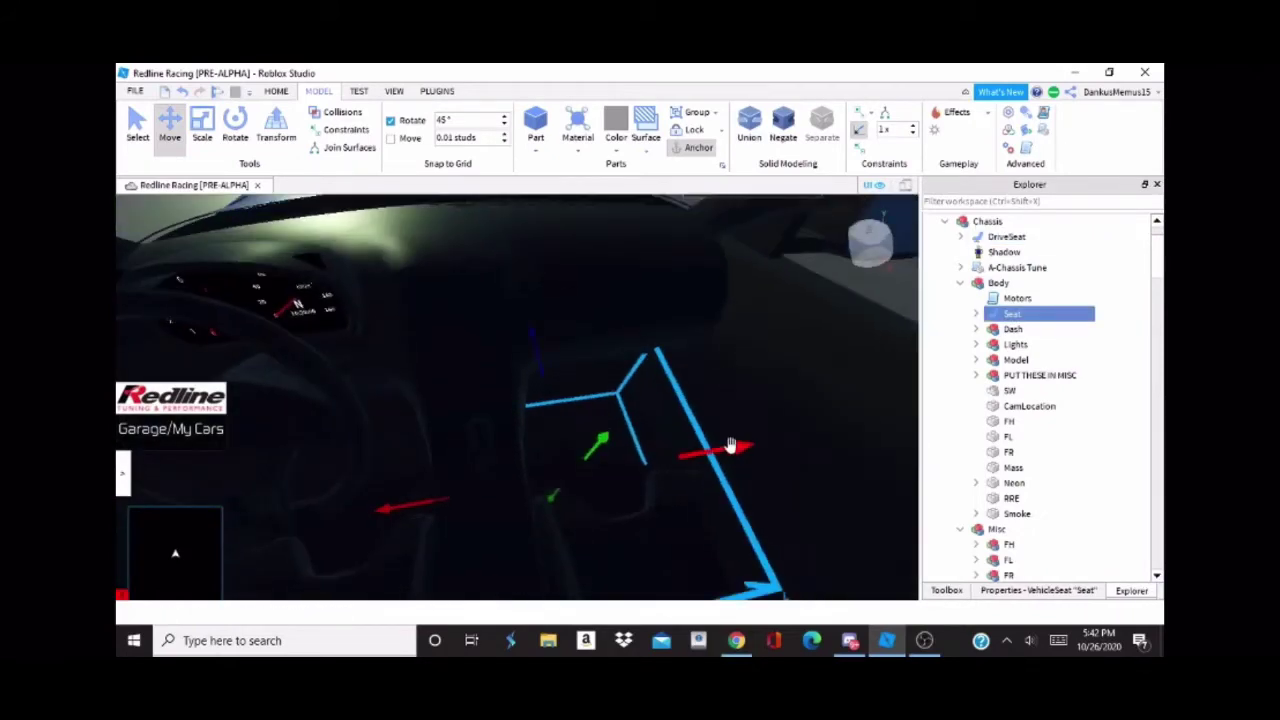
drag(732, 446, 770, 438)
right_drag(733, 401, 733, 401)
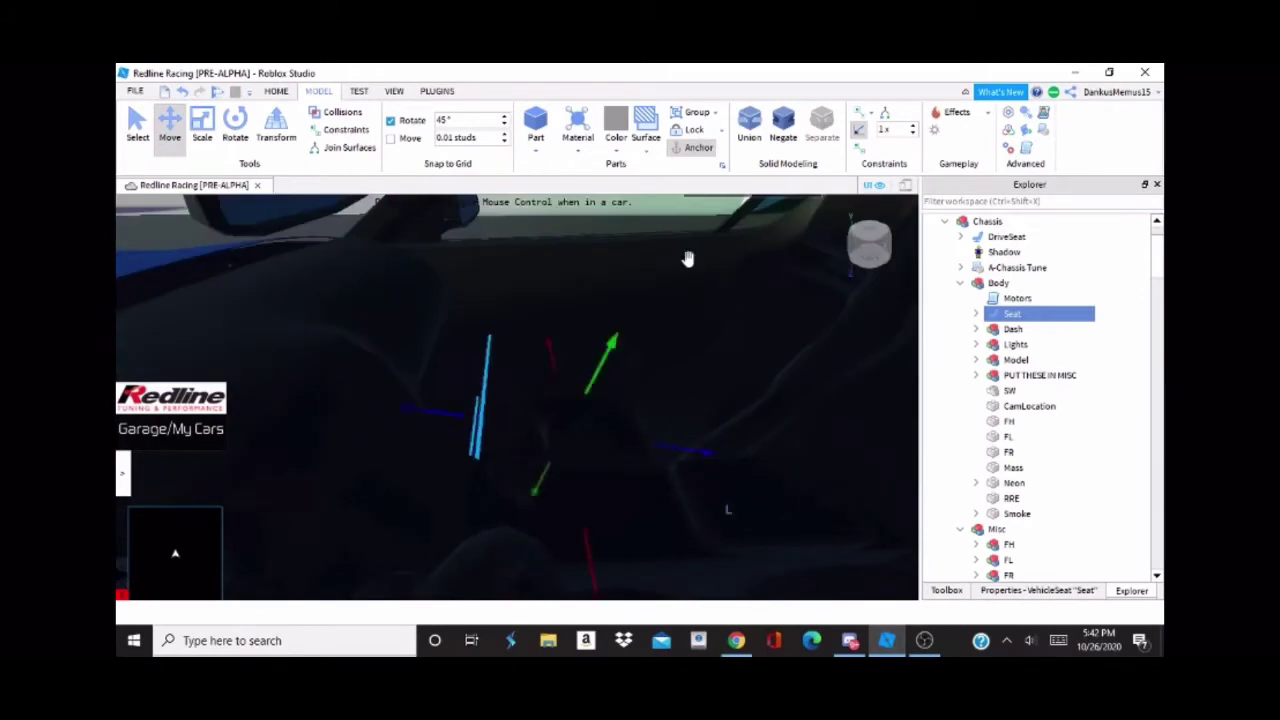
Step: Start a playtest, skip the intro loading screen, and walk the character to the Supra to get into the driver's seat
click(277, 91)
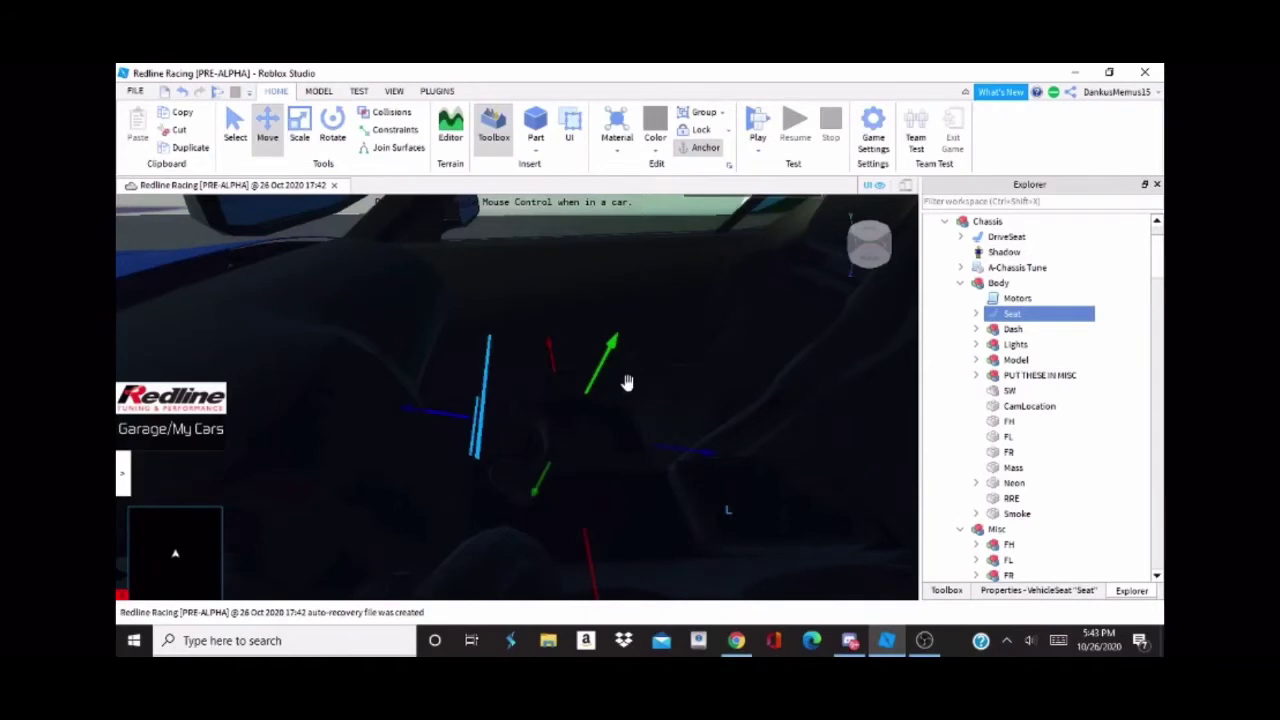
key(F5)
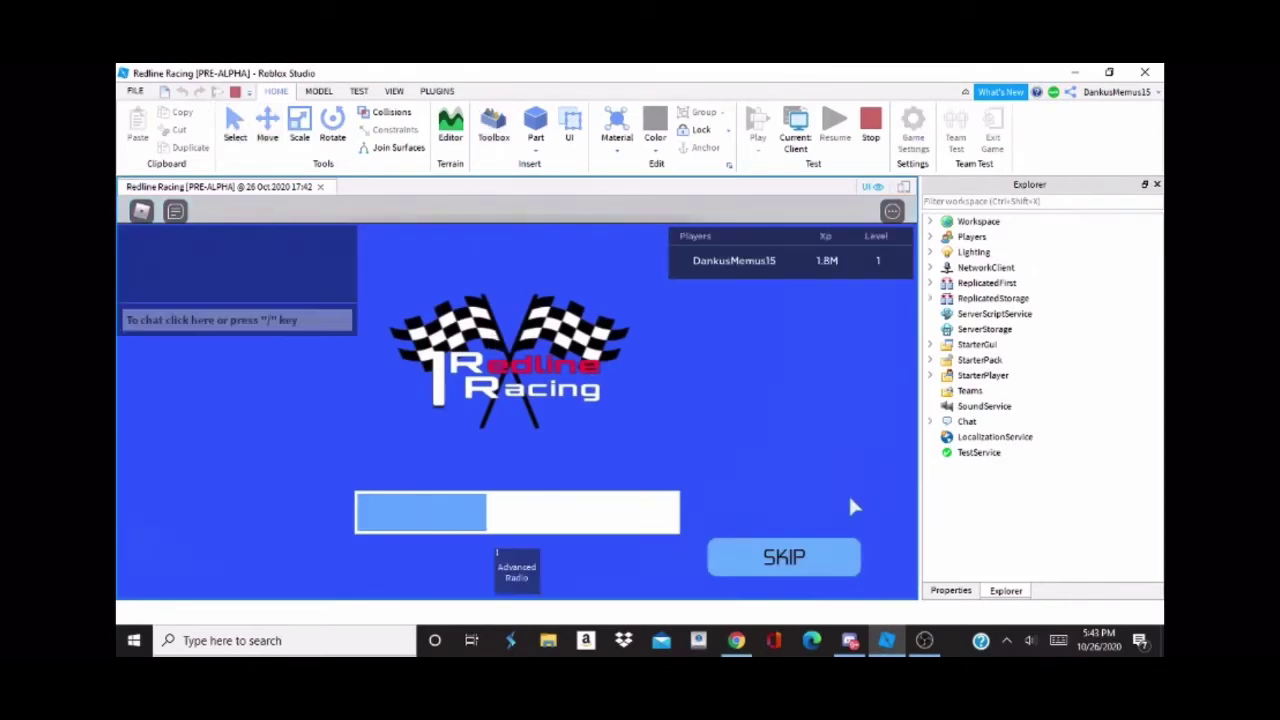
click(811, 557)
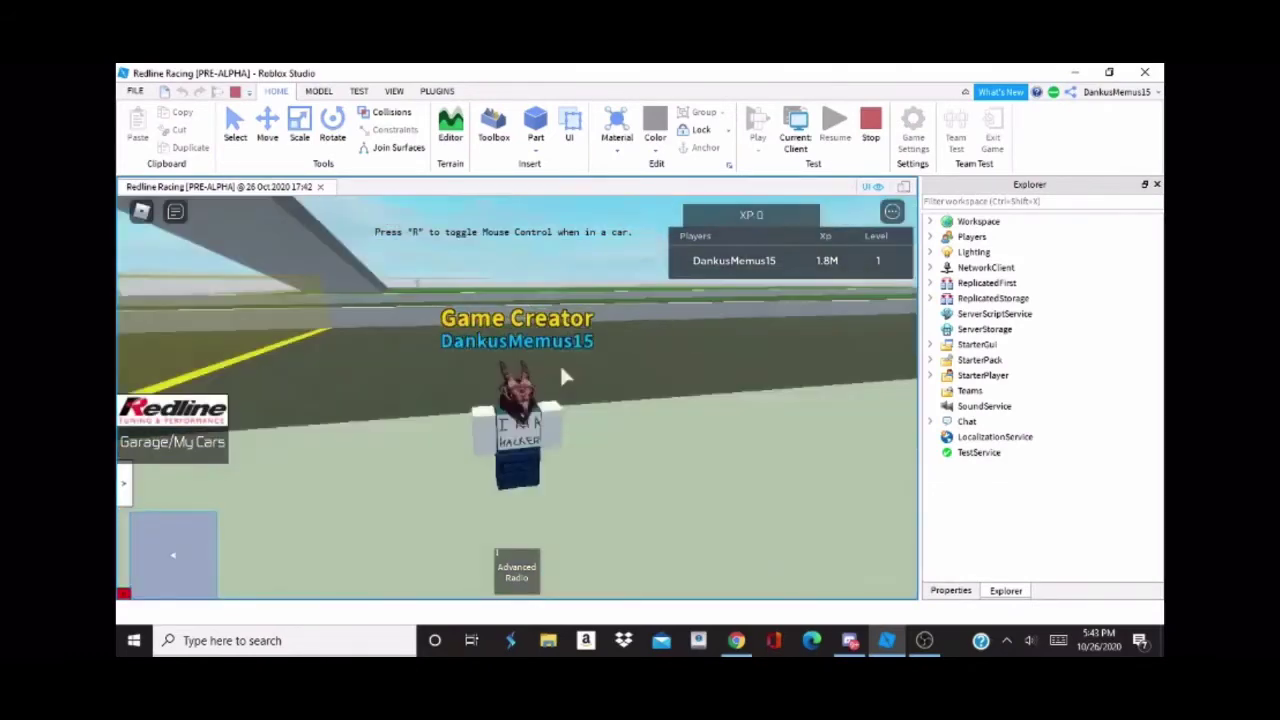
key(w)
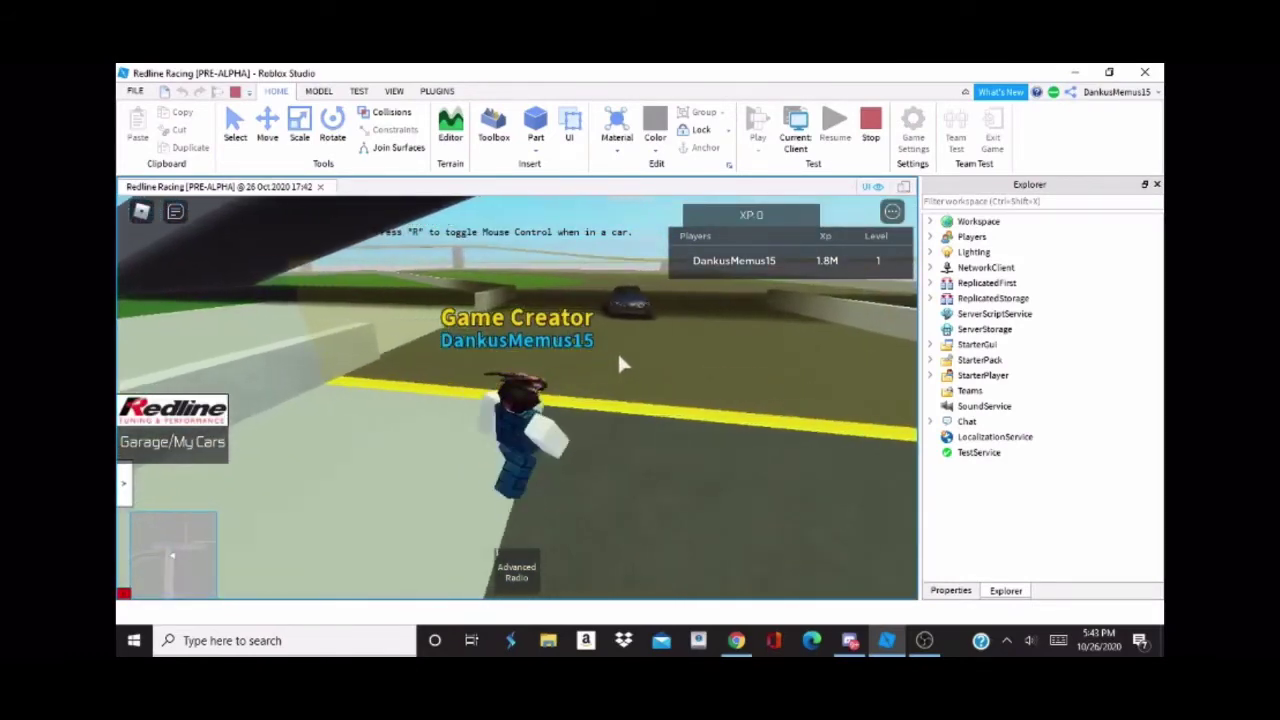
key(w)
right_drag(403, 317, 550, 325)
key(w)
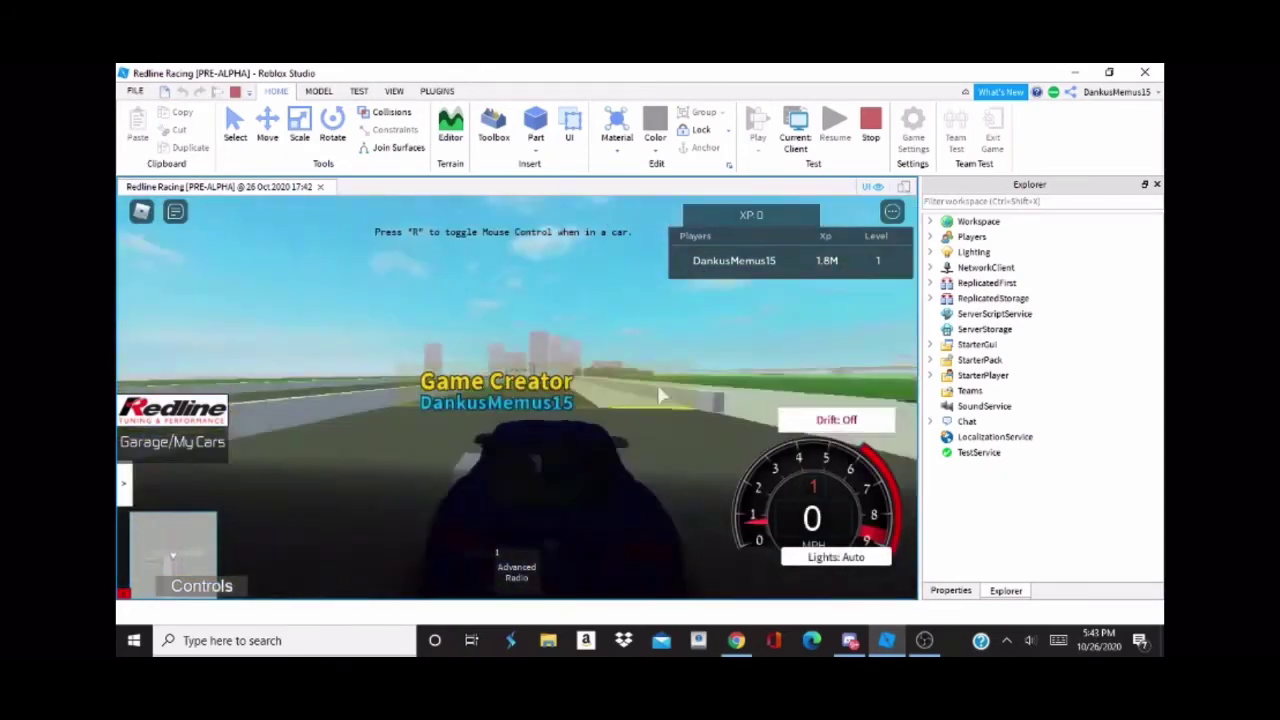
Step: Shift the car into neutral and rev the engine while viewing it from behind
scroll(648, 404, down, 3)
key(q)
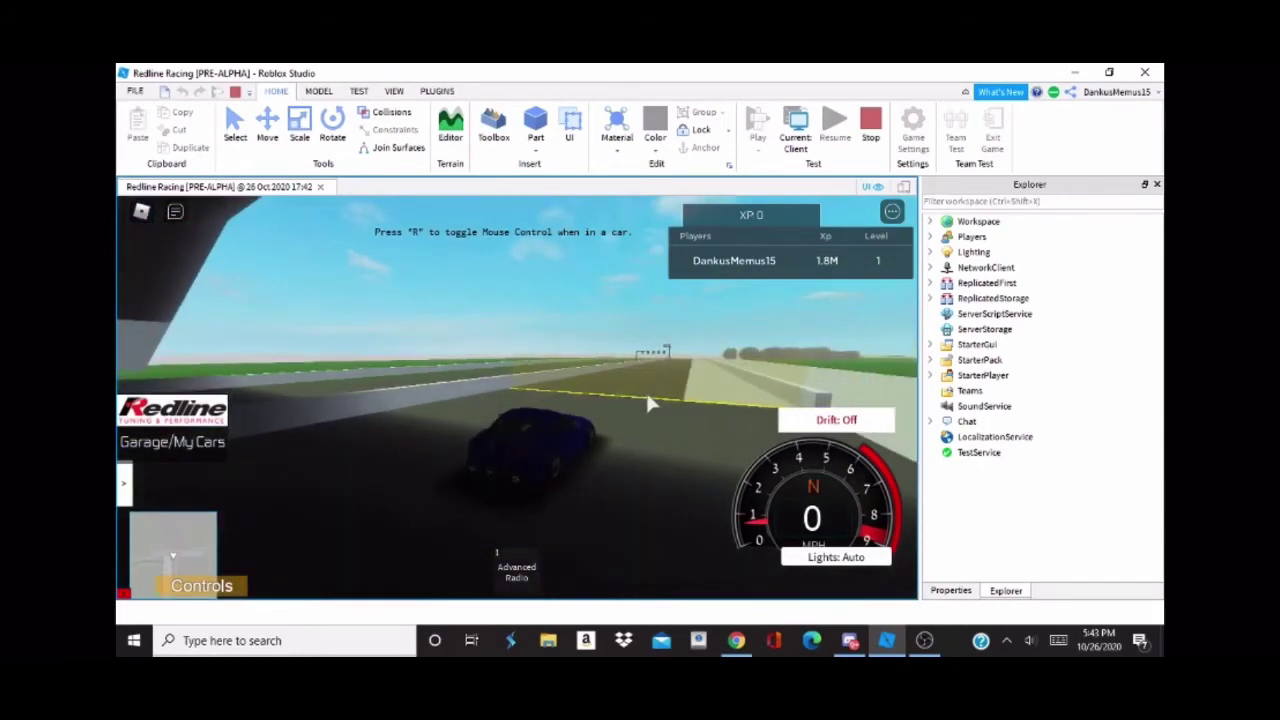
key(w)
right_drag(647, 385, 656, 361)
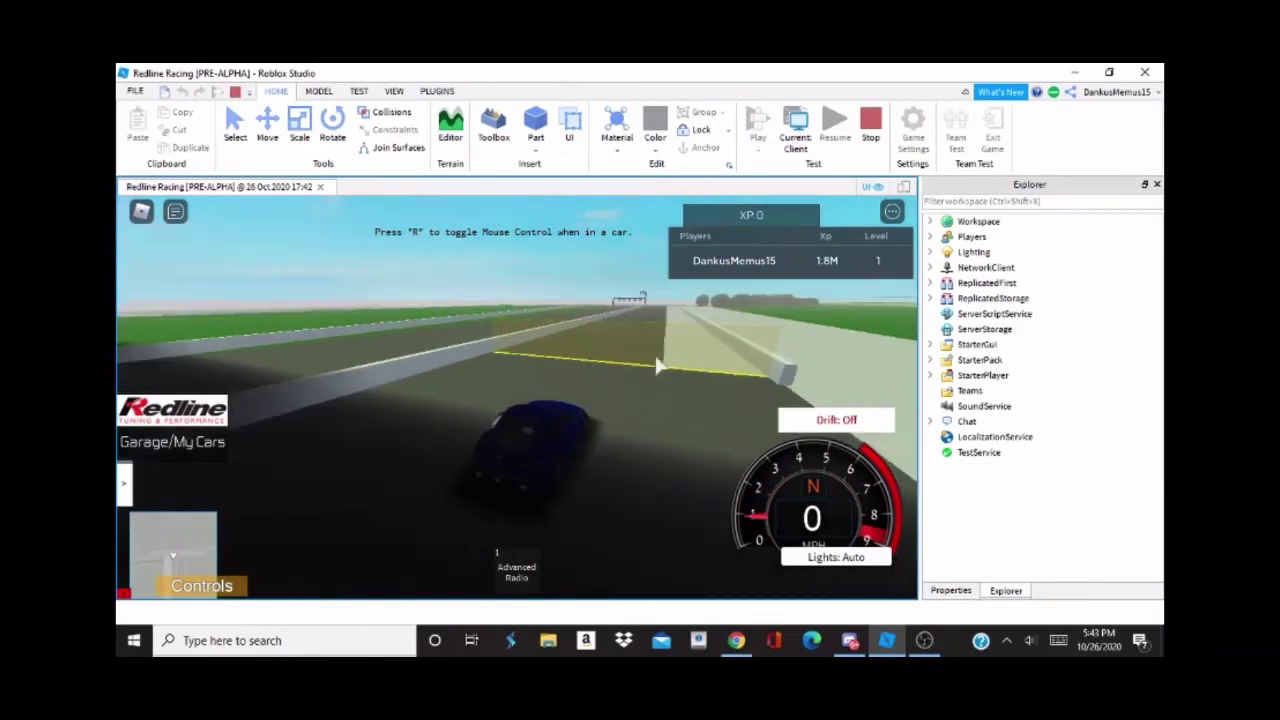
Step: Turn down the volume in the playtest's game settings and resume the game
click(141, 210)
click(398, 267)
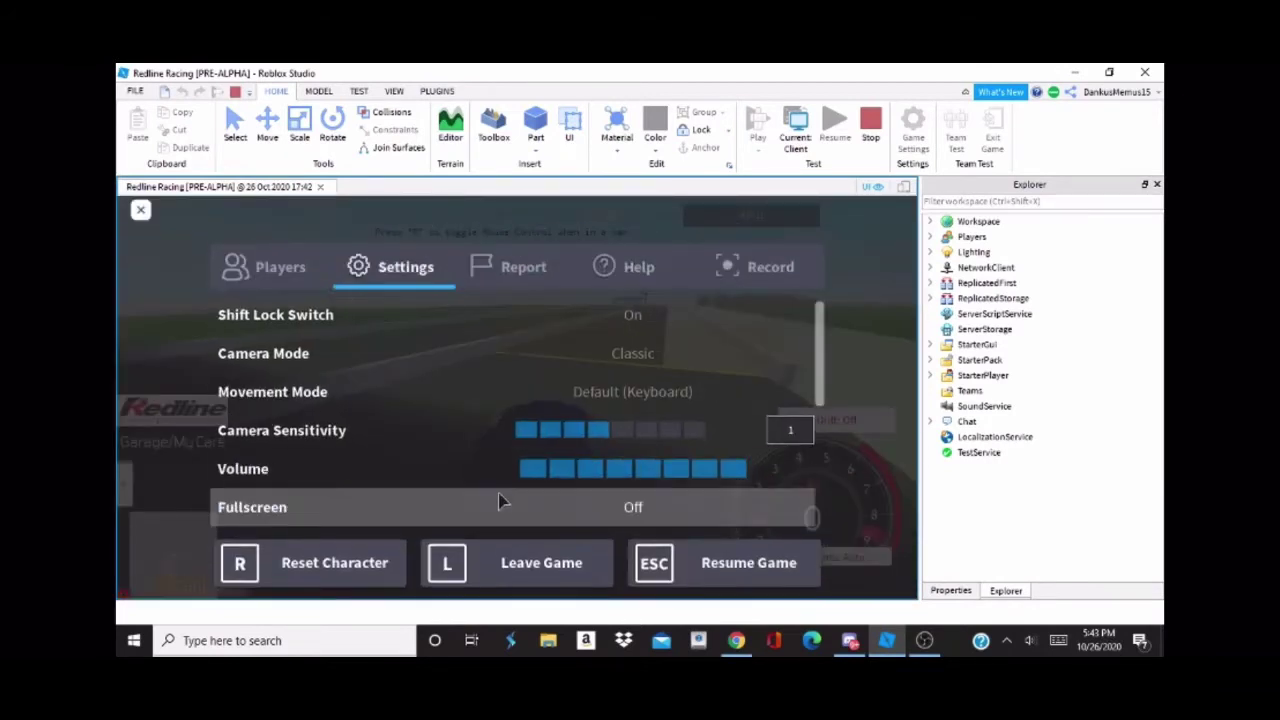
click(513, 471)
click(140, 211)
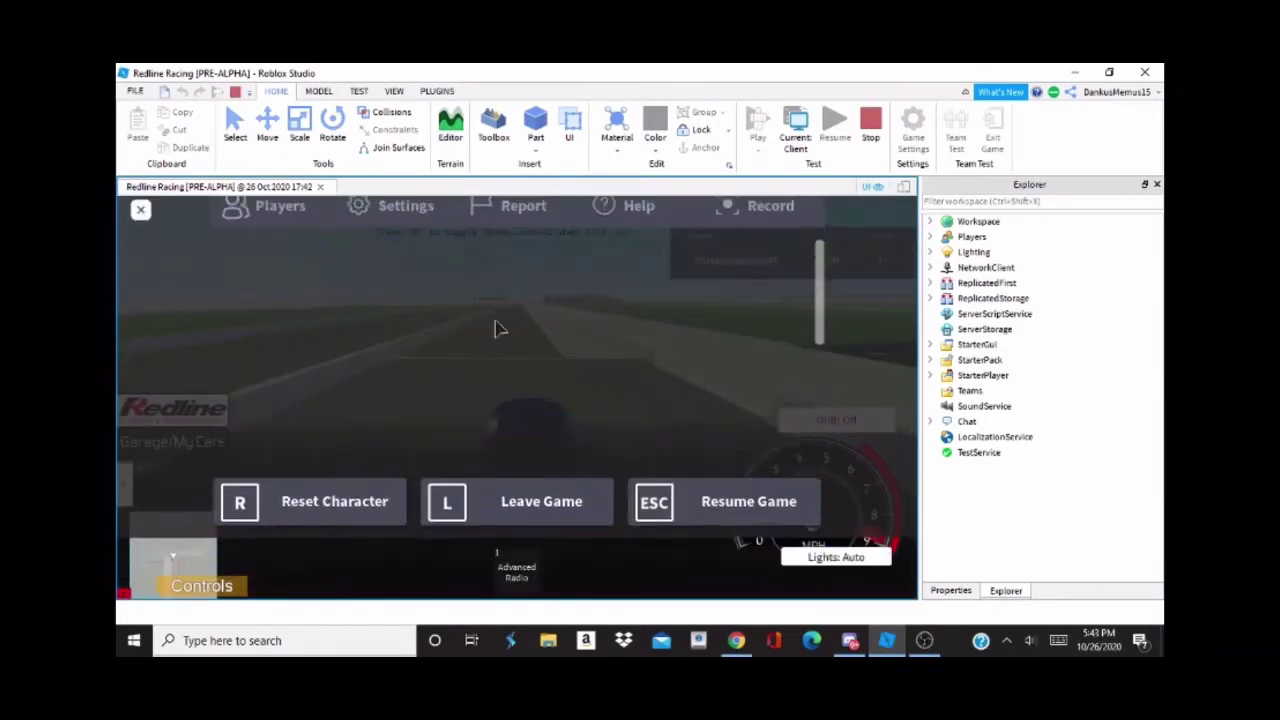
Step: Inspect the car from behind and the dash gauges from the first-person driver's view
right_drag(556, 344, 560, 357)
scroll(557, 350, down, 4)
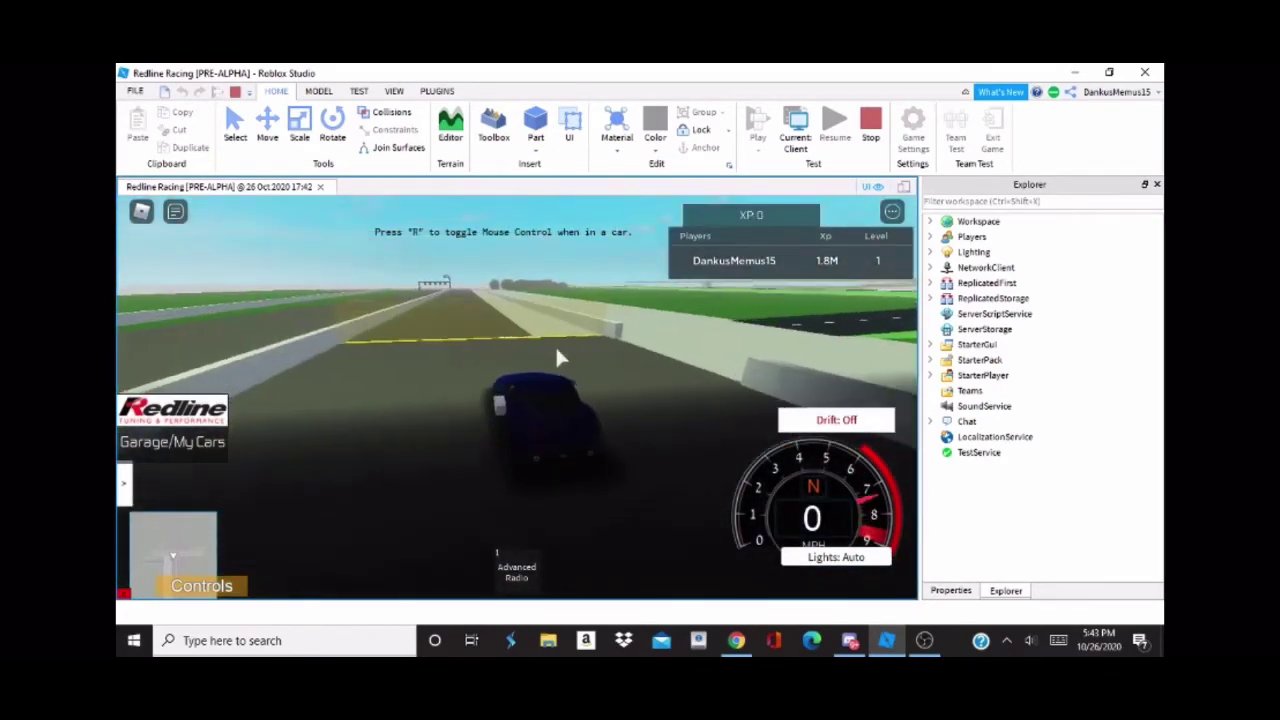
scroll(560, 357, up, 4)
scroll(557, 350, up, 3)
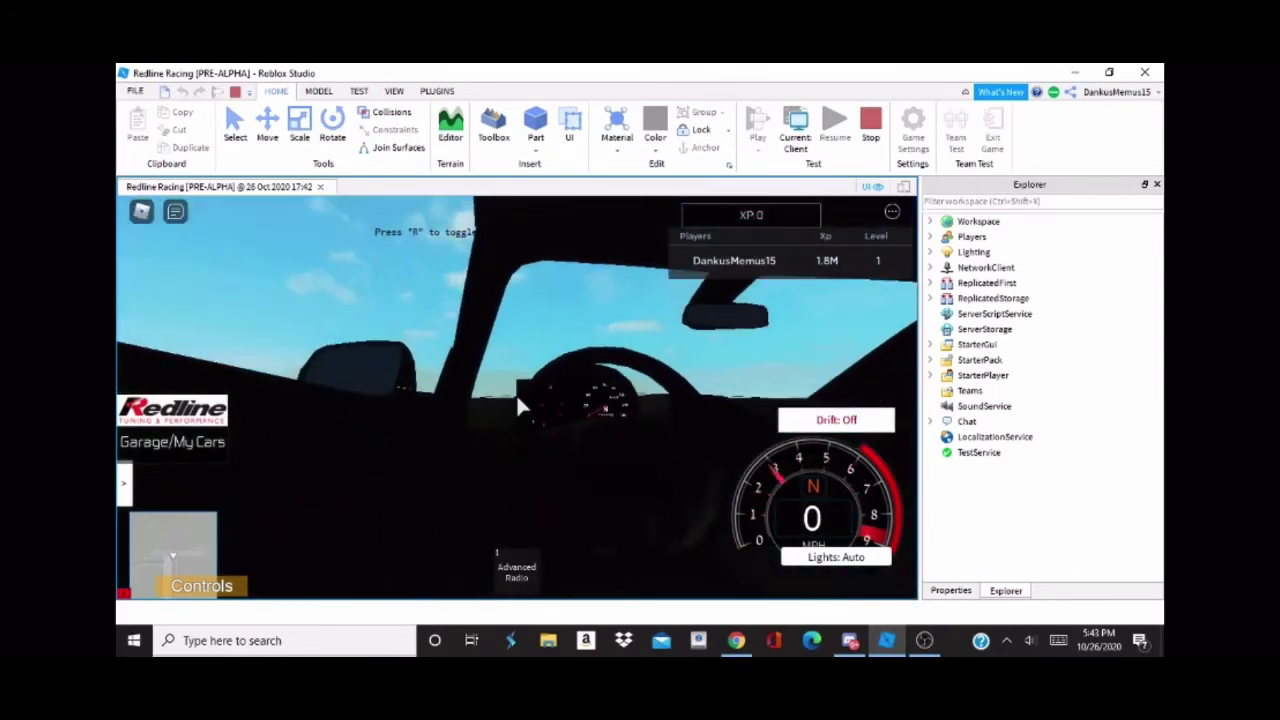
Step: Test-drive the Supra down the straight in first-person and chase views, steer it around the bend and brake to a stop
key(w)
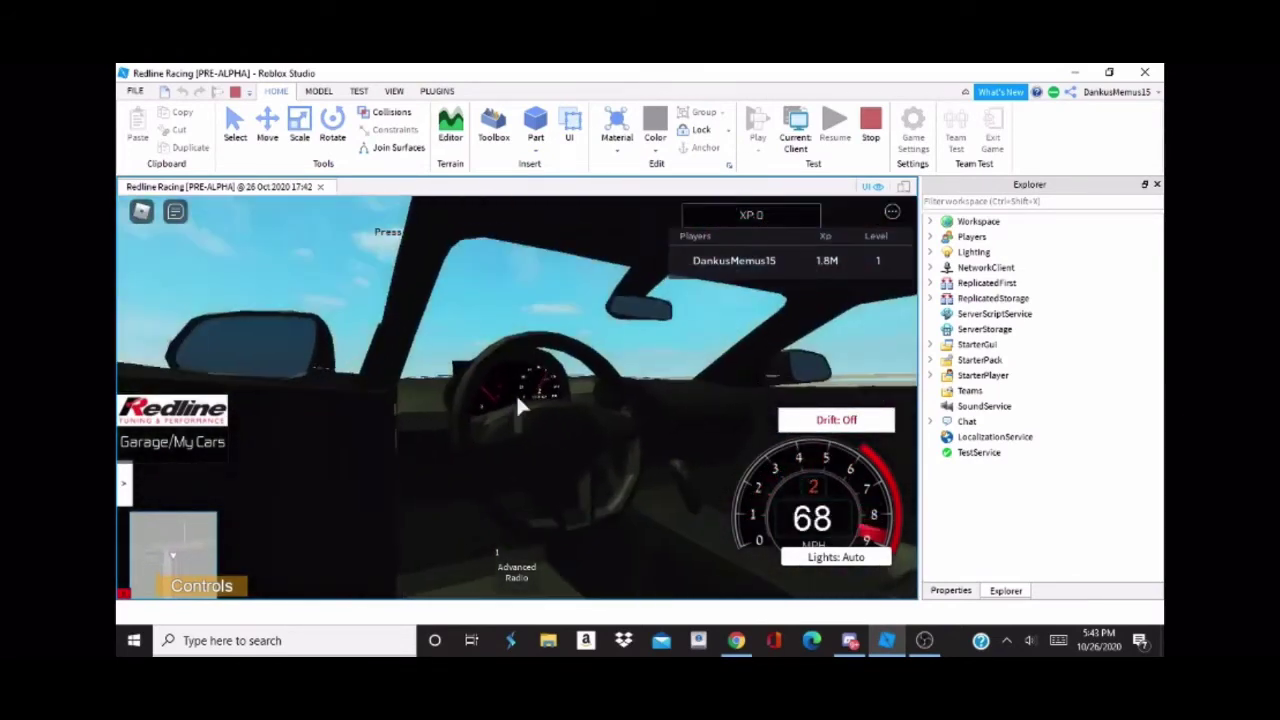
key(s)
scroll(518, 406, down, 5)
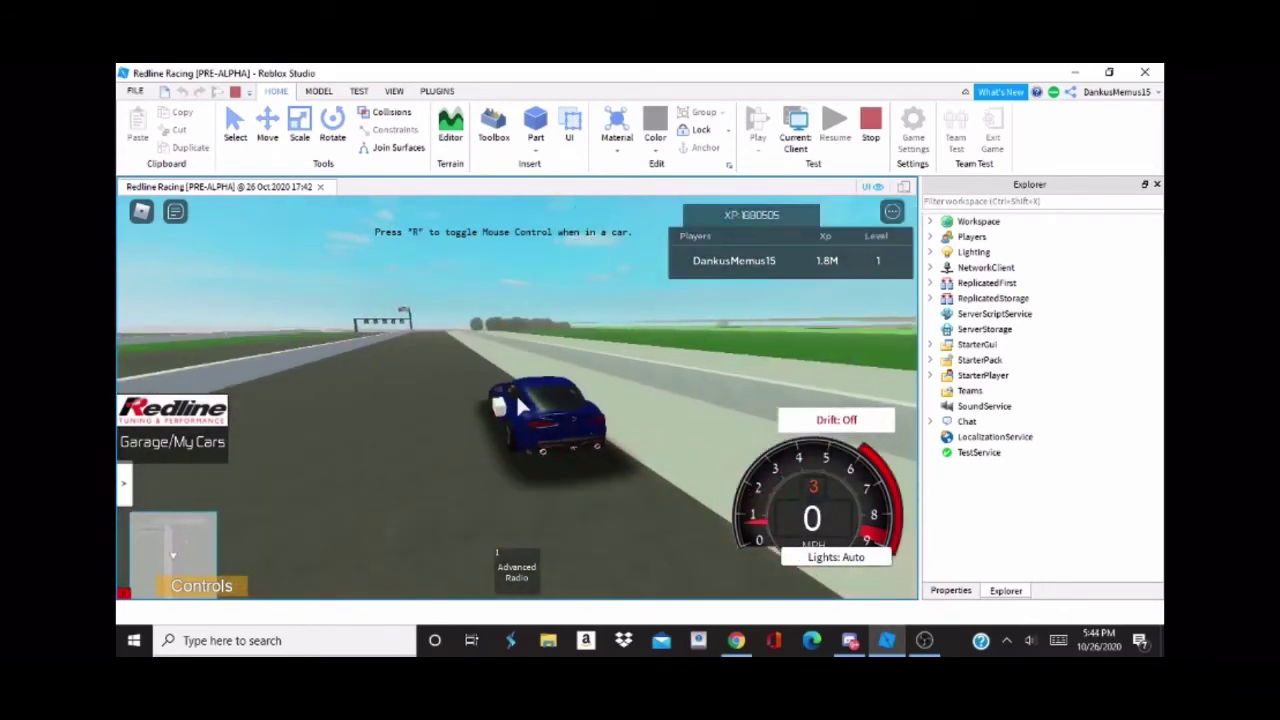
key(w)
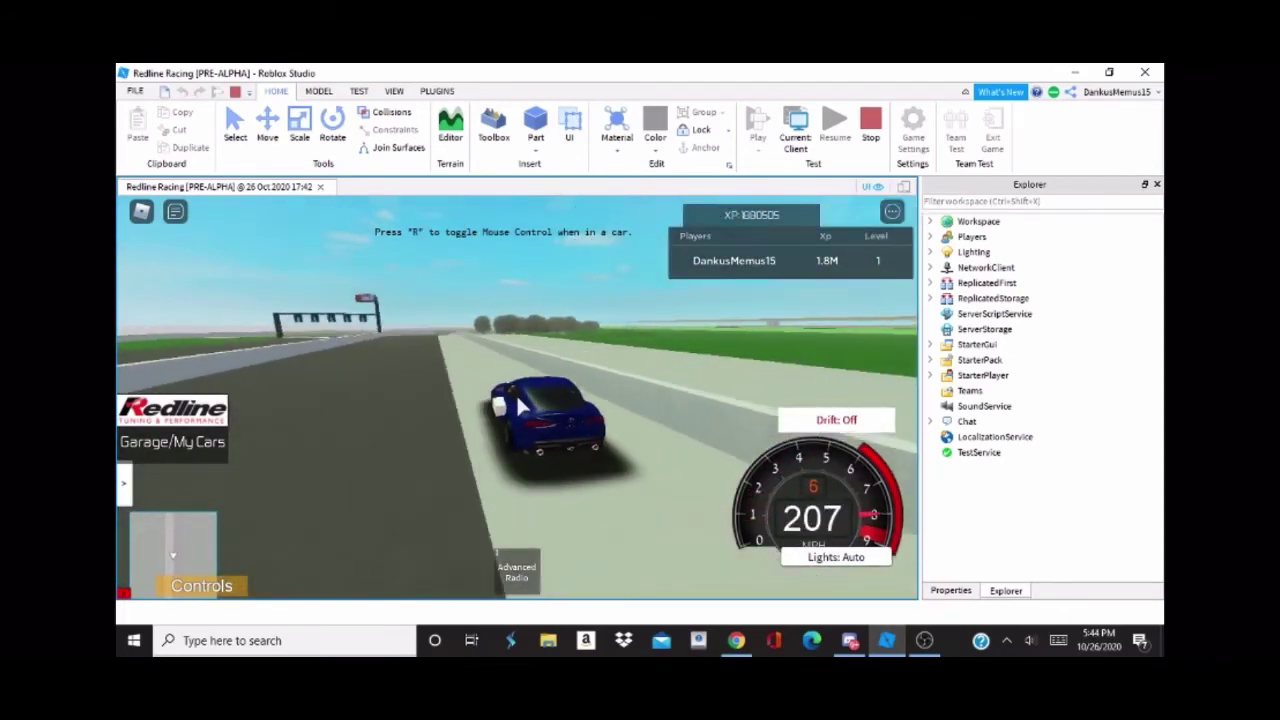
key(s)
key(d)
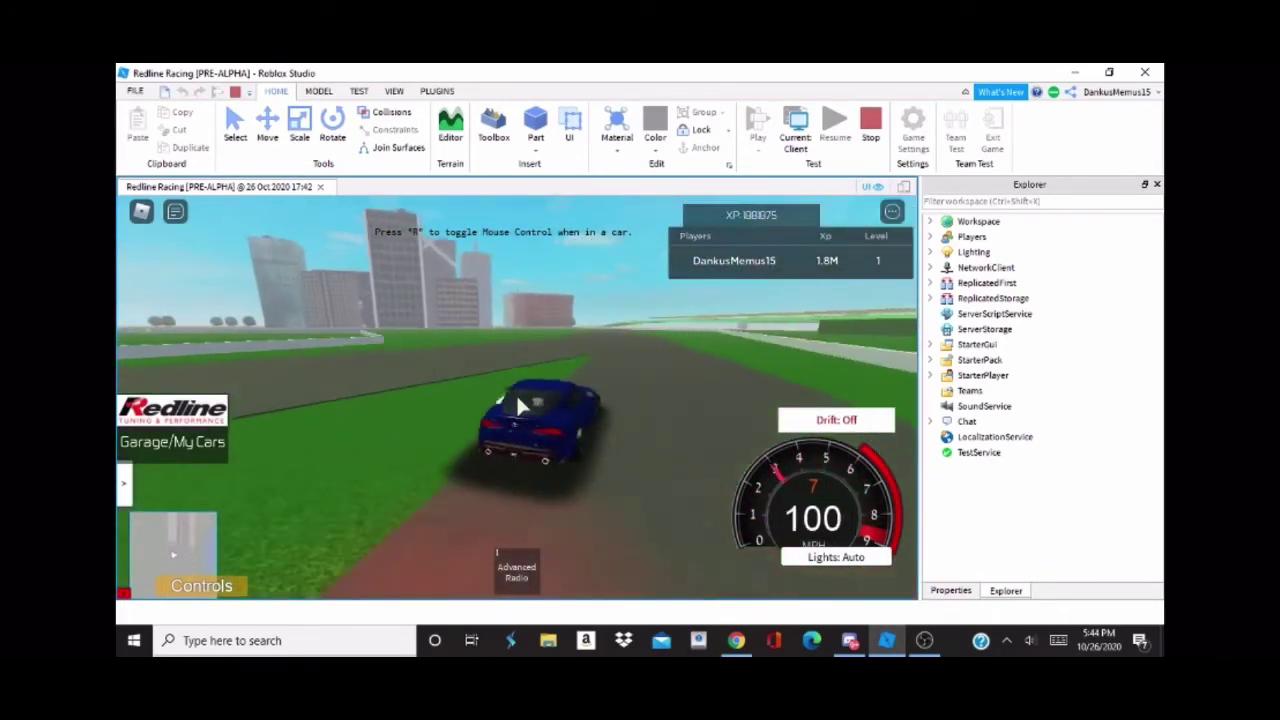
key(s)
key(s)
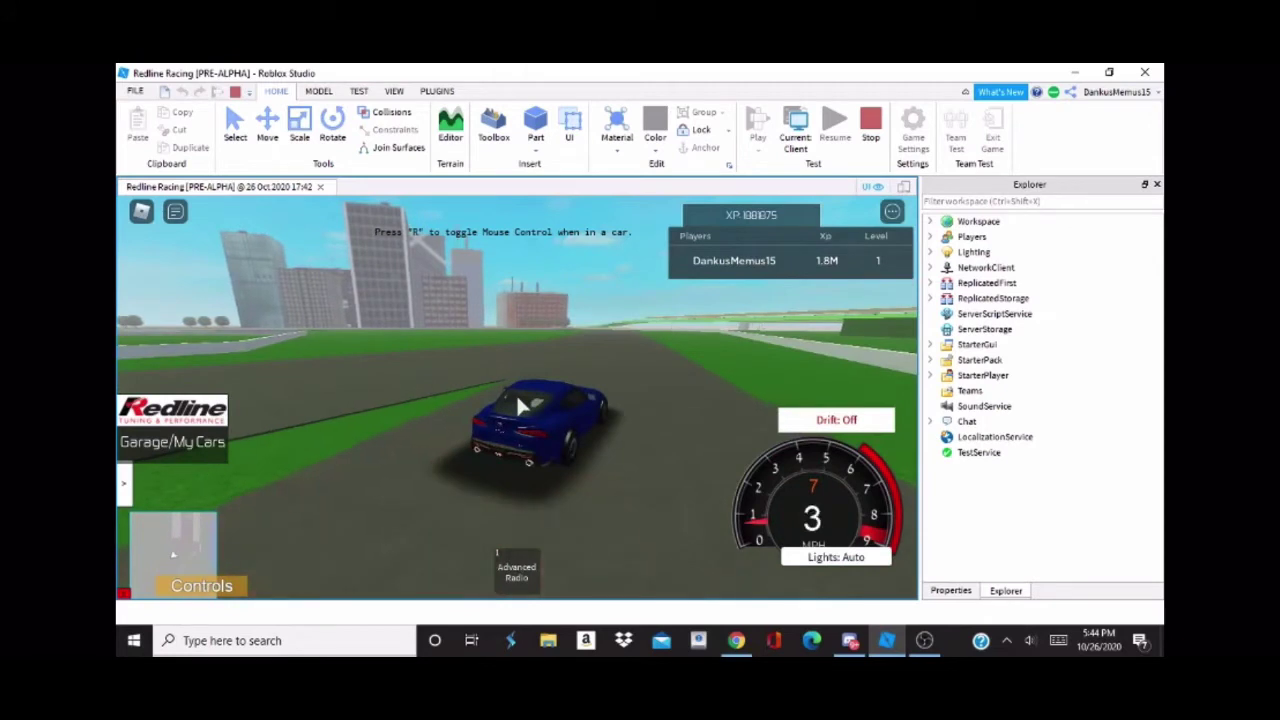
Step: View the Supra from the front, switch its lights from automatic to off, and drive away
right_drag(517, 396, 529, 401)
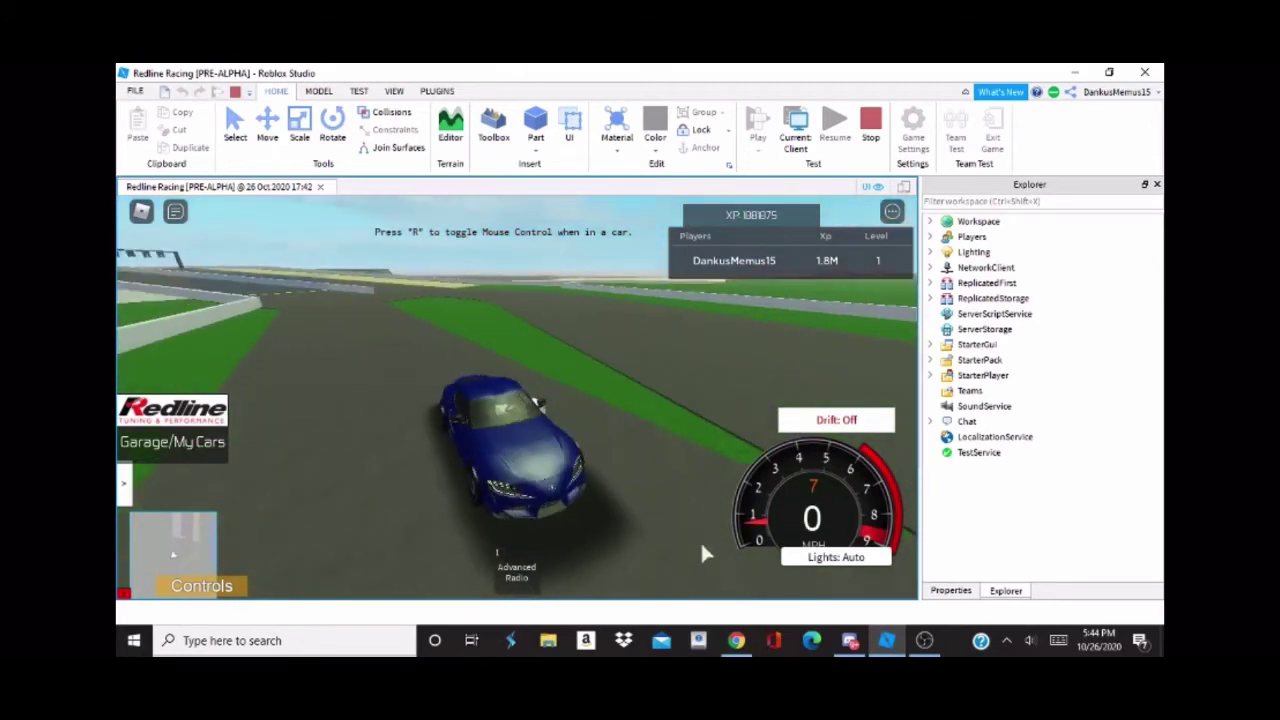
click(801, 554)
right_drag(611, 446, 655, 436)
click(817, 558)
key(w)
right_drag(651, 350, 653, 350)
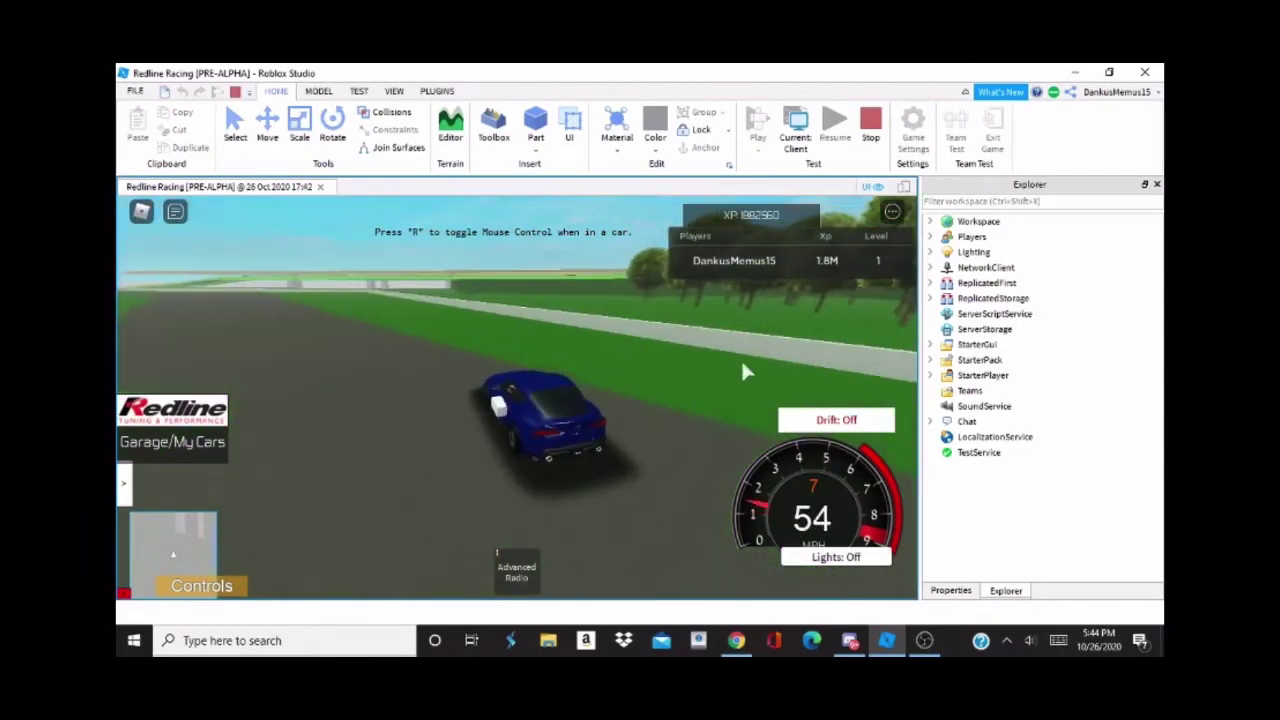
Step: Steer the car across the grass, turn drift mode on, and keep accelerating
right_drag(762, 360, 764, 361)
key(a)
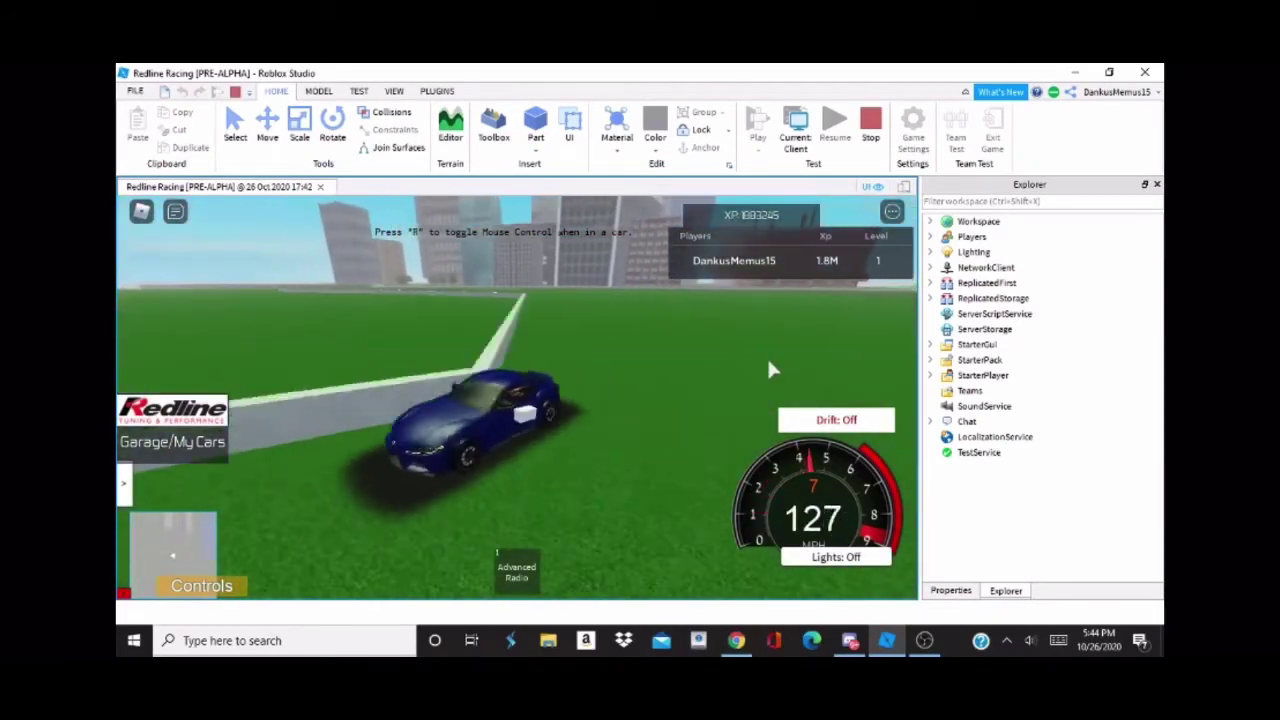
click(831, 421)
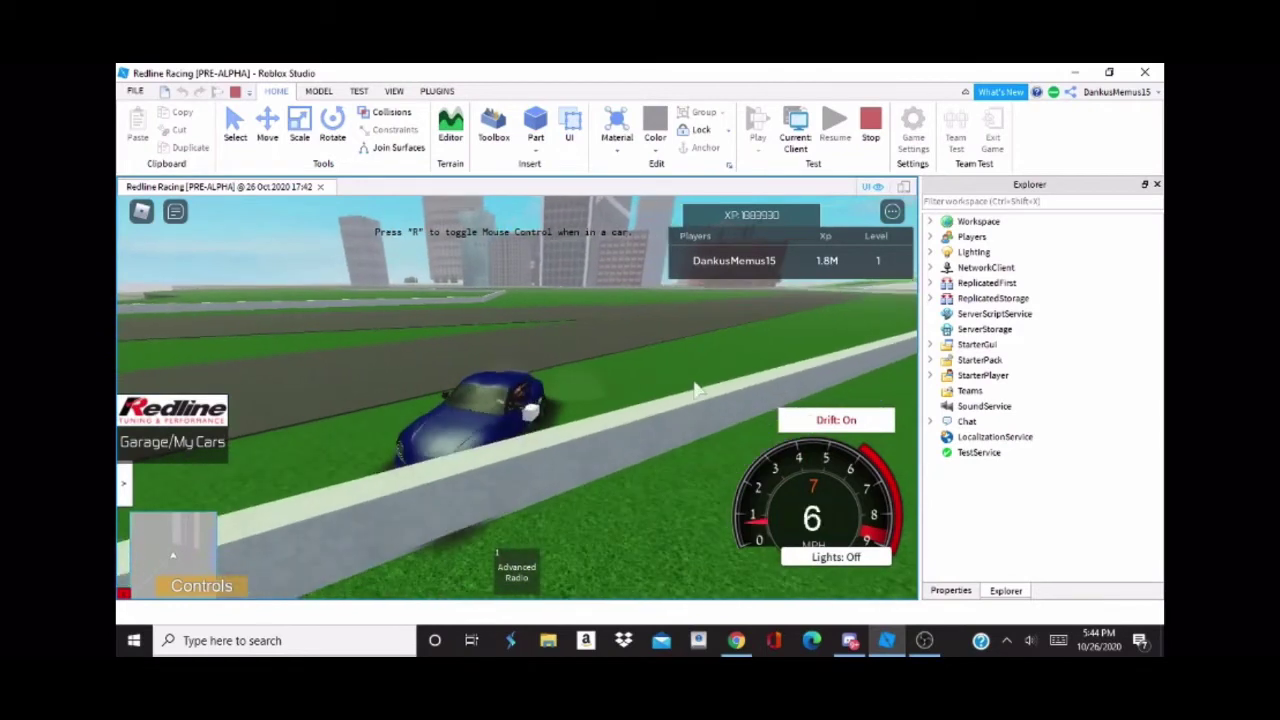
key(w)
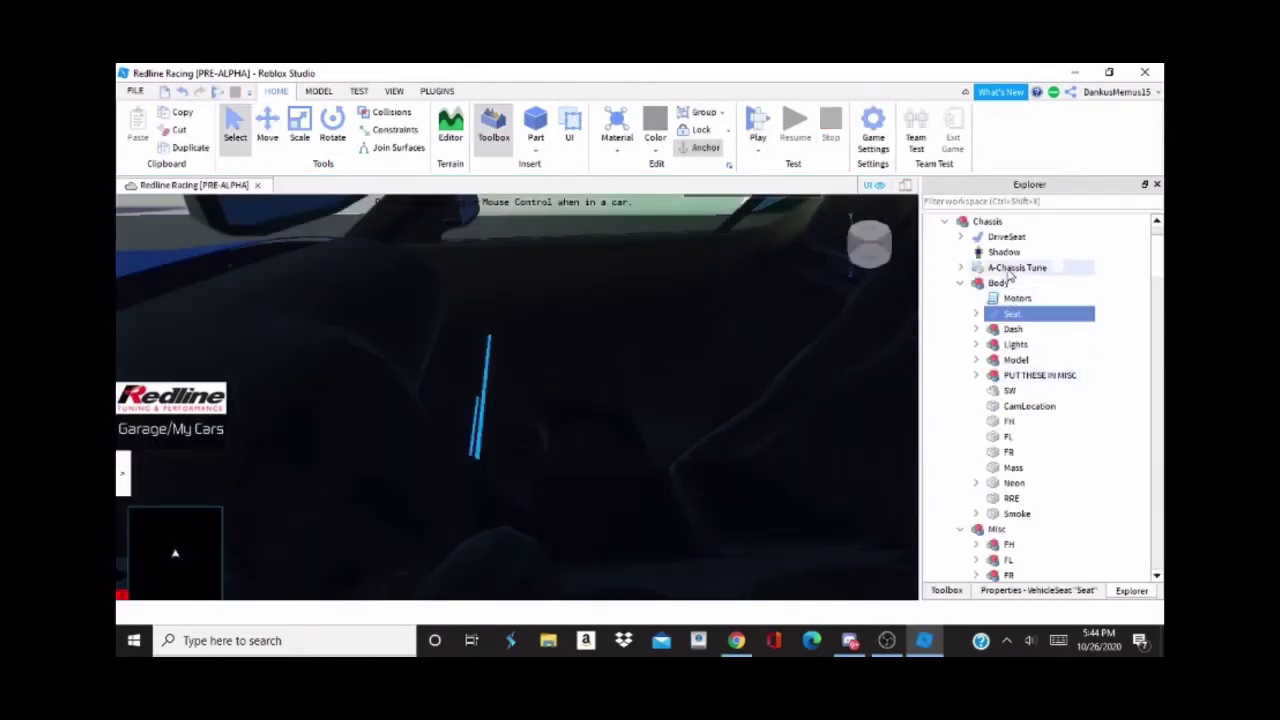
Step: Open the chassis's A-Chassis Tune script and examine the Wheel Alignment camber, toe and caster lines
click(1010, 268)
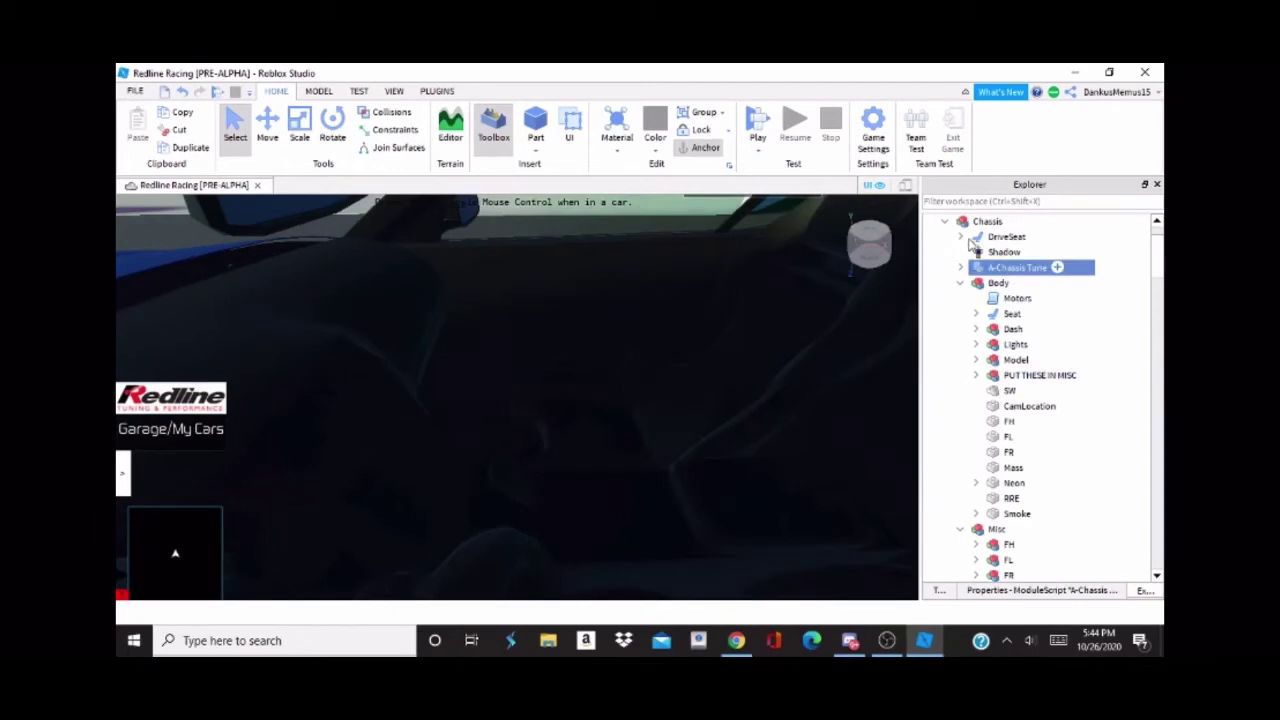
double_click(1024, 274)
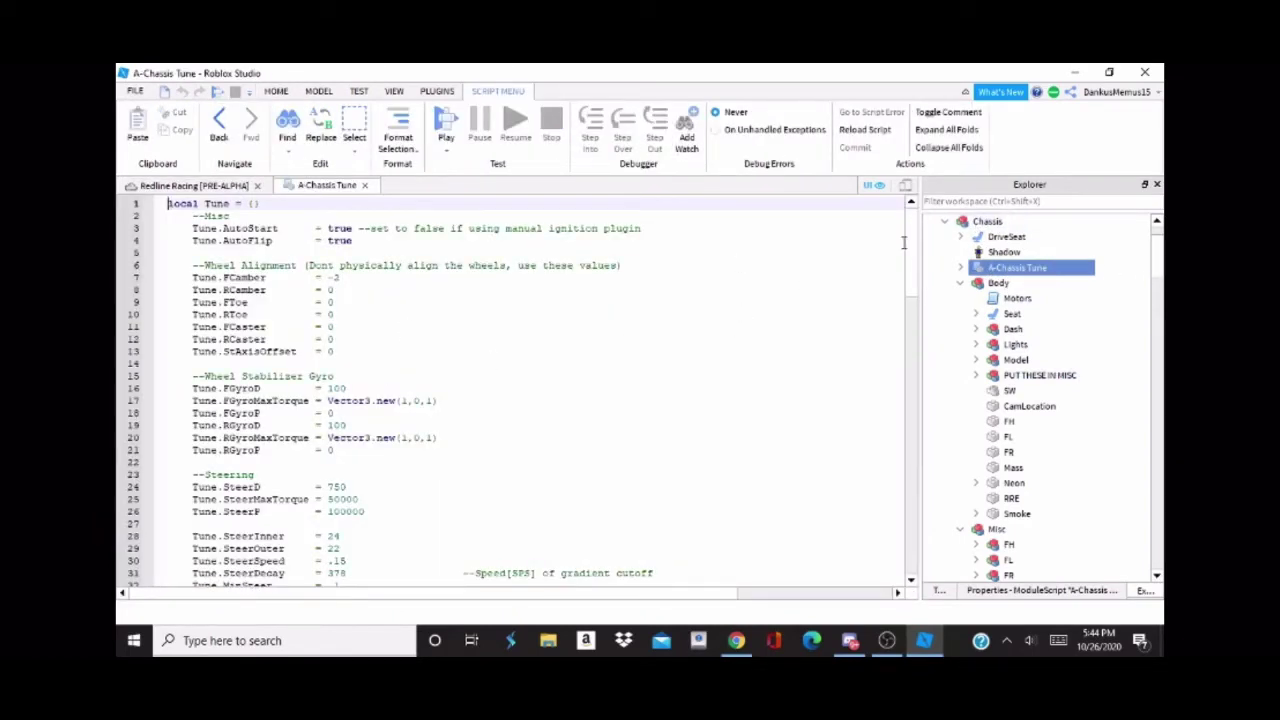
drag(183, 279, 268, 327)
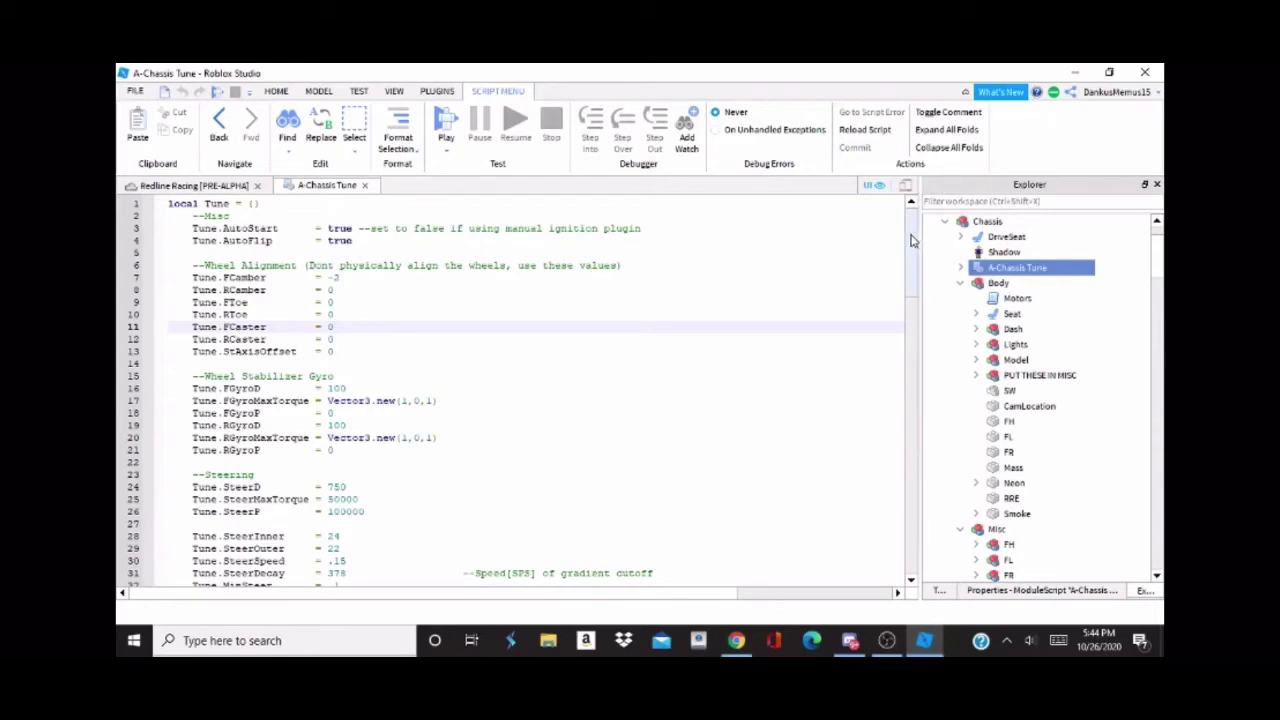
Step: Review the gyro and steering sections of the tune script, highlighting the SteerInner and SteerOuter lines
drag(916, 241, 914, 263)
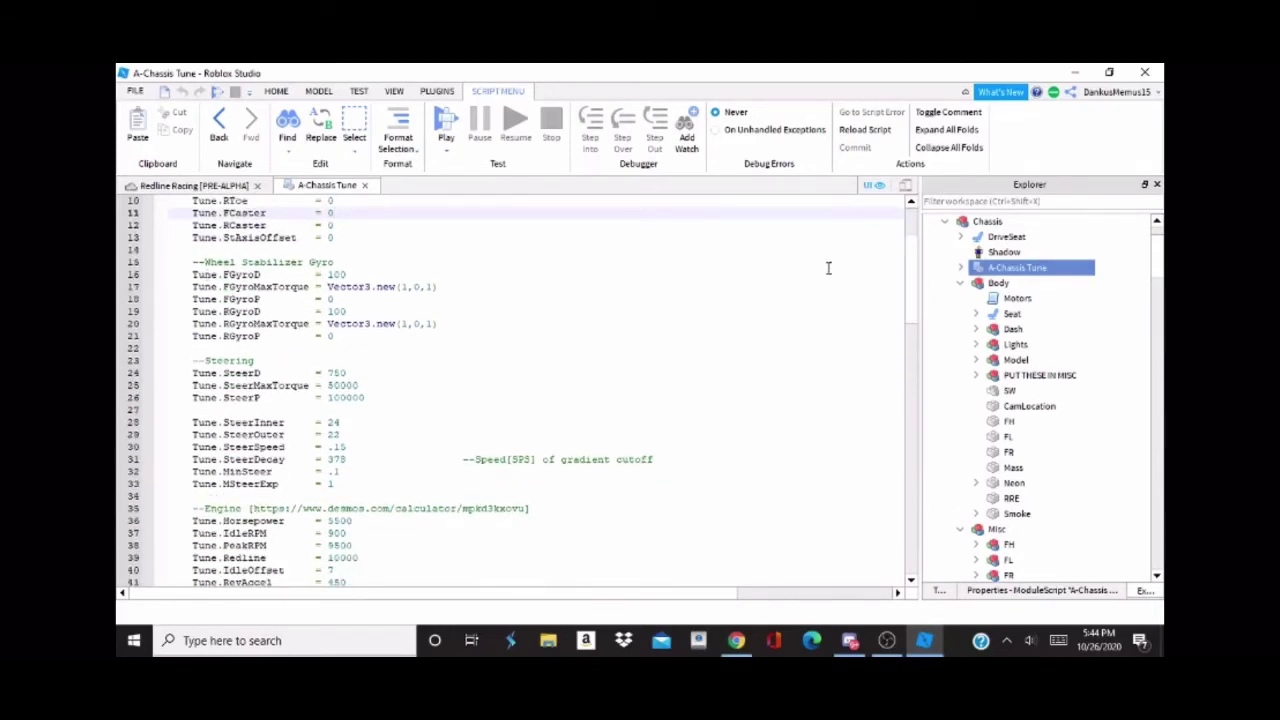
drag(914, 266, 895, 283)
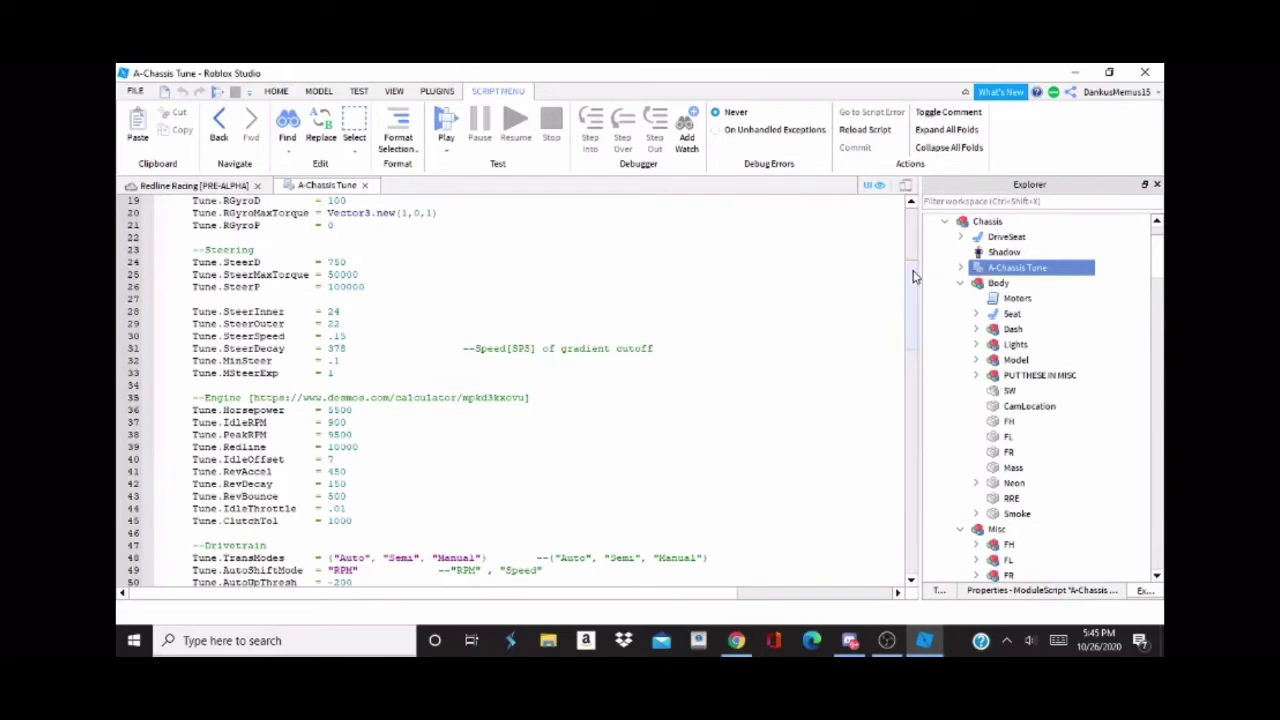
drag(913, 277, 857, 279)
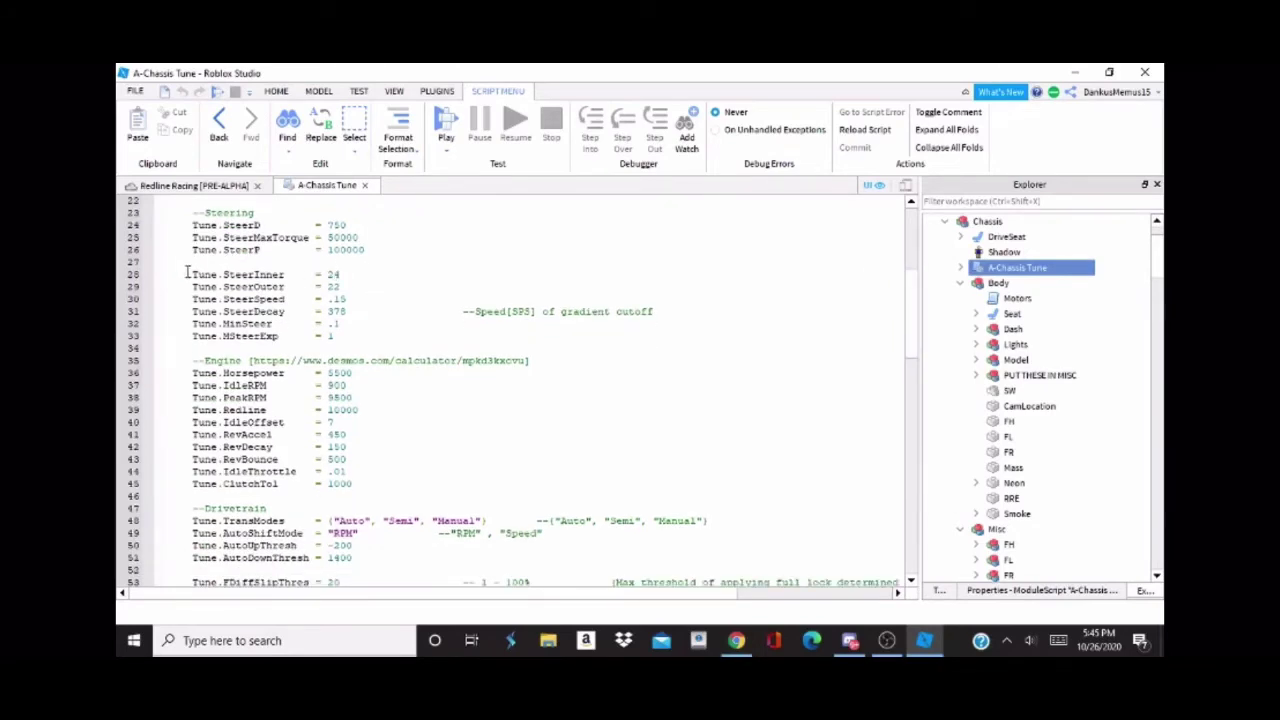
drag(193, 268, 354, 280)
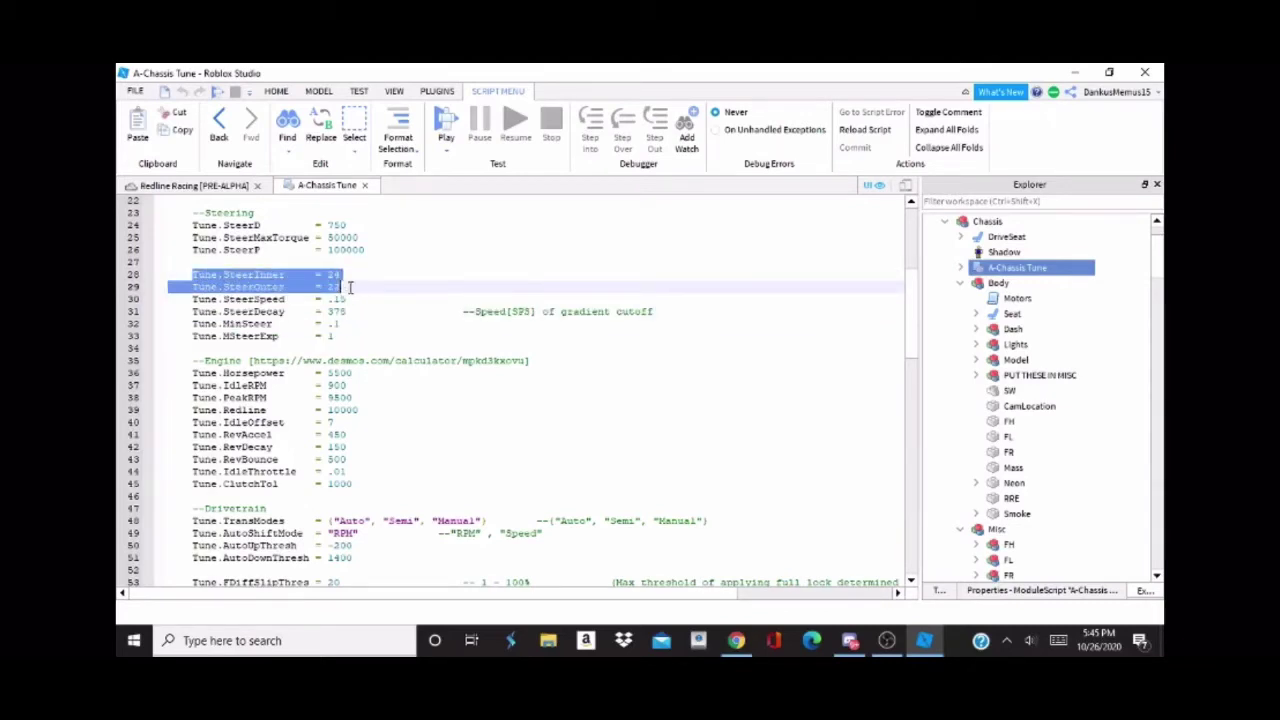
click(352, 276)
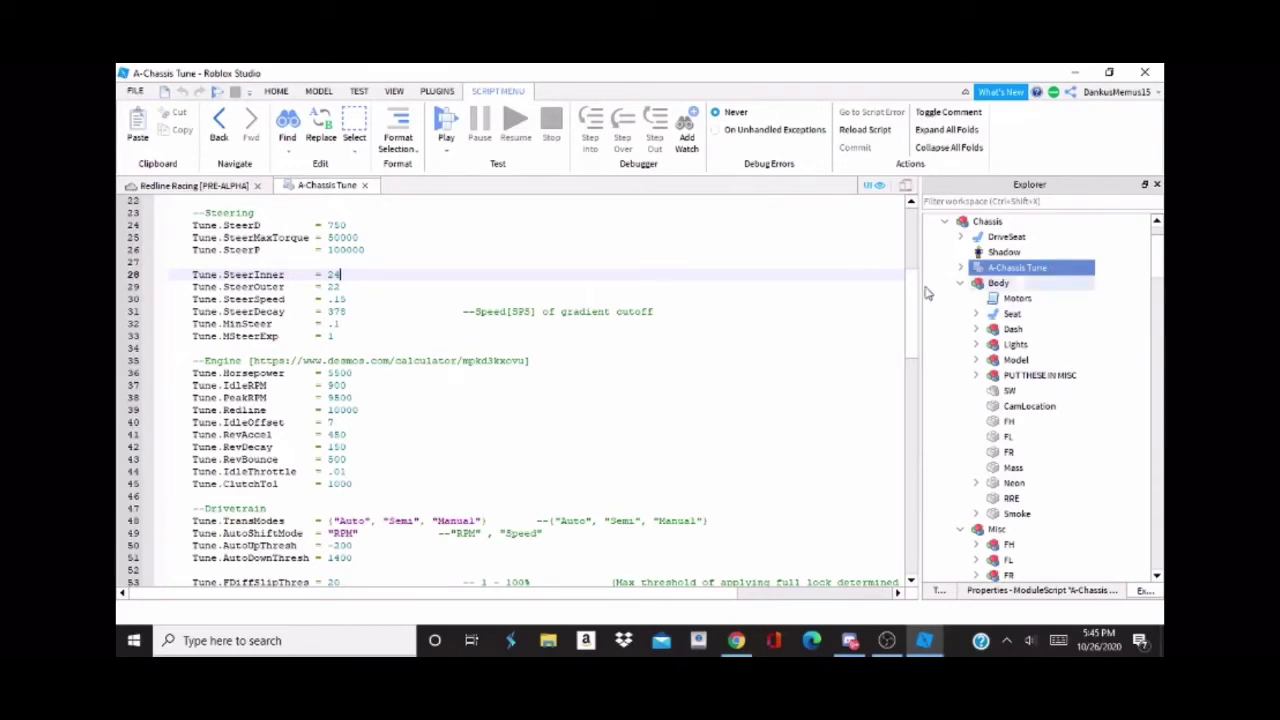
Step: Reduce Tune.Horsepower to 700 in the Engine section of the tune script
scroll(826, 309, down, 1)
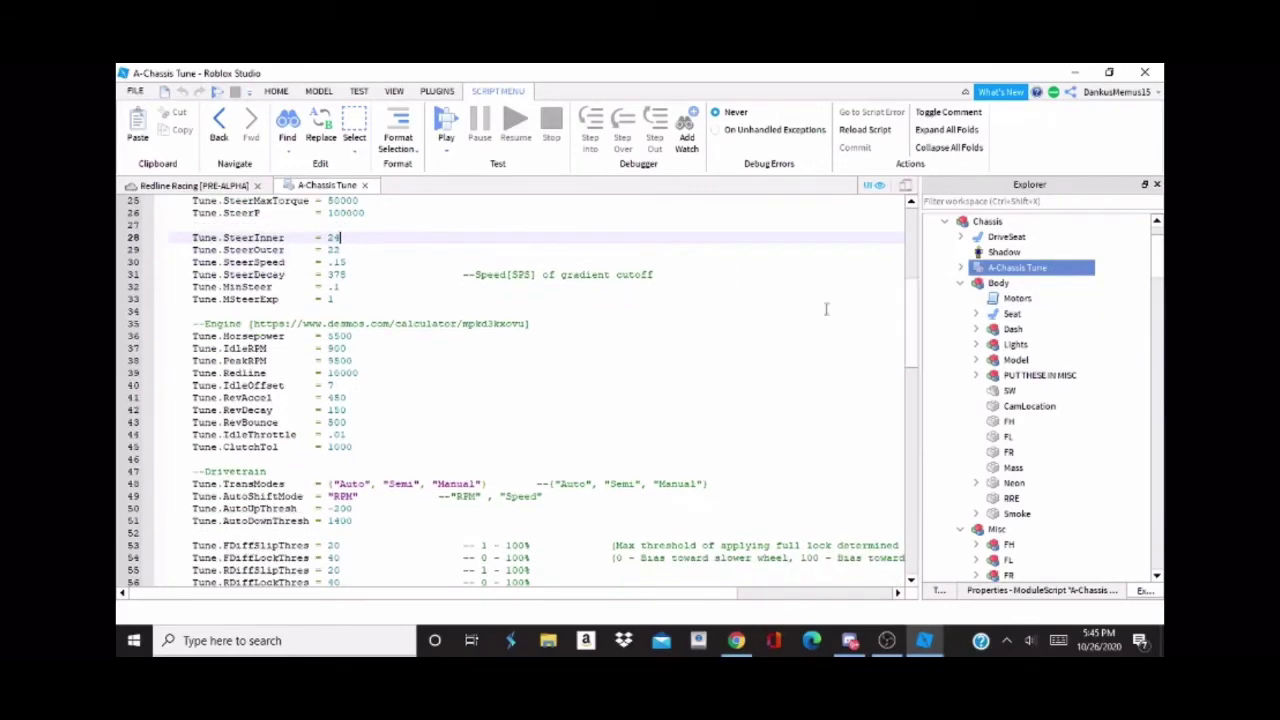
drag(195, 337, 355, 337)
click(352, 337)
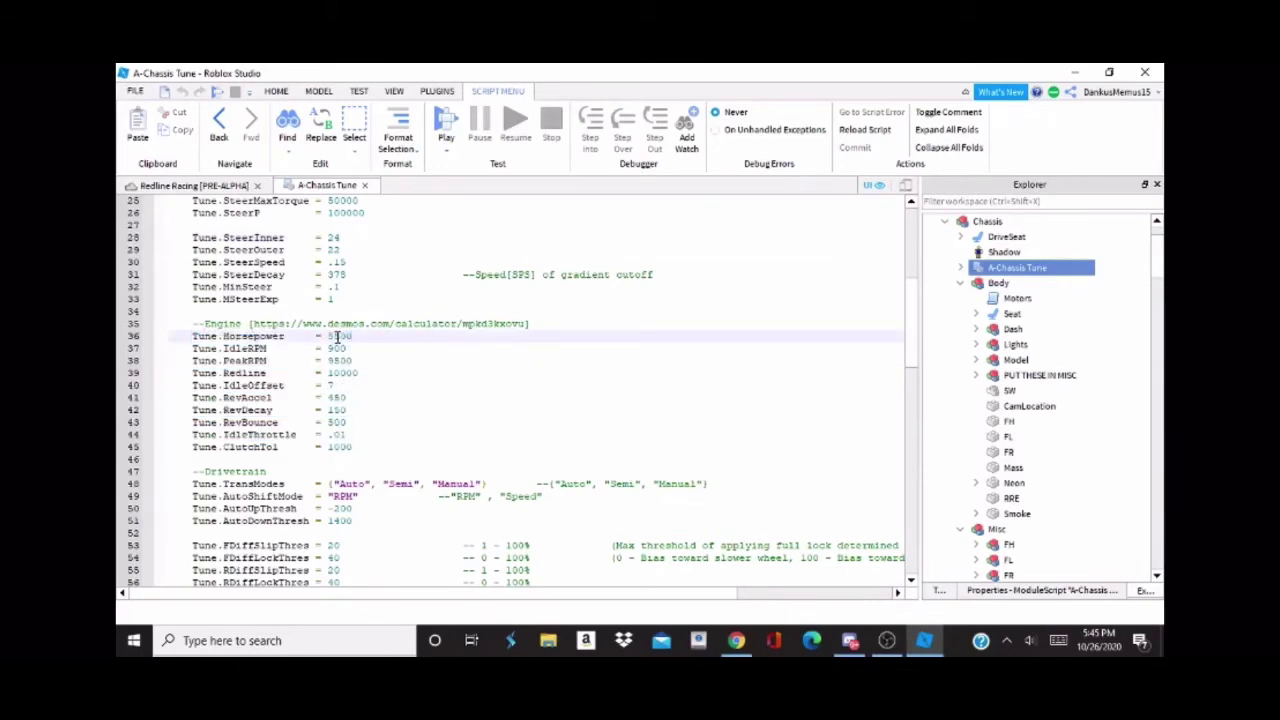
key(BackSpace)
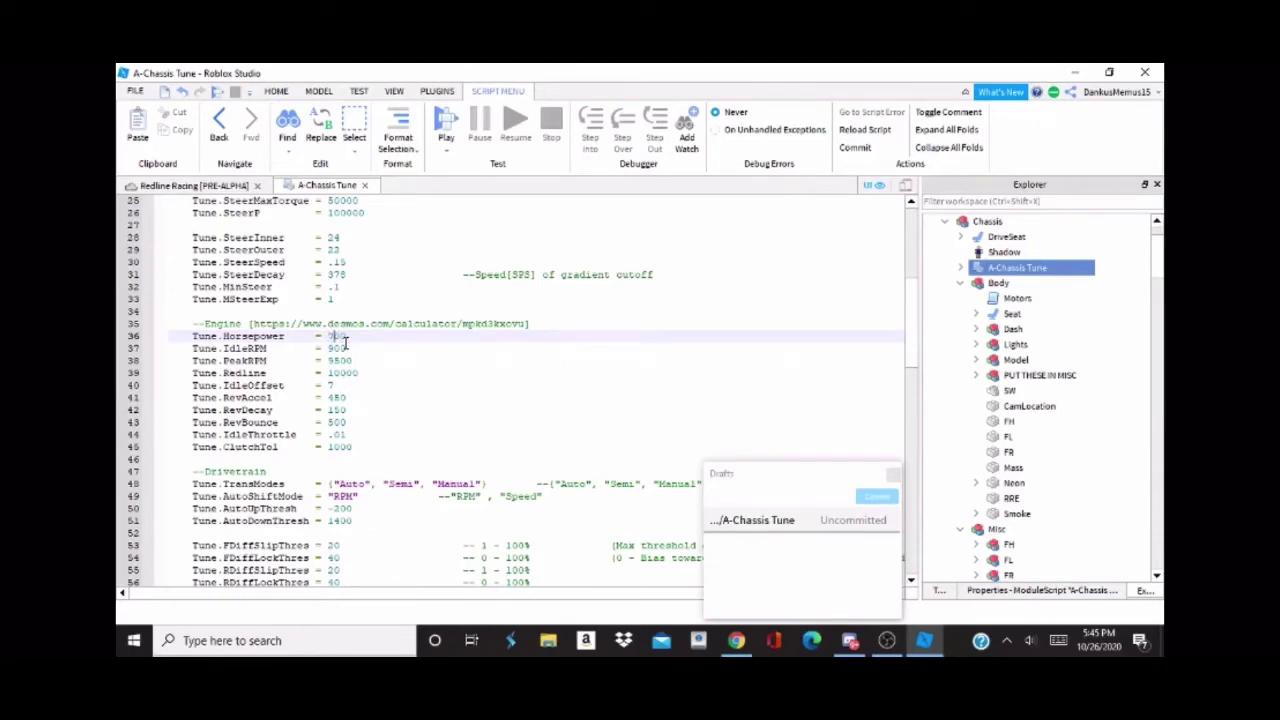
Step: Set Tune.FinalDrive to 5.0 in the Drivetrain section and check the Tune.Config drive layout line
scroll(891, 385, down, 15)
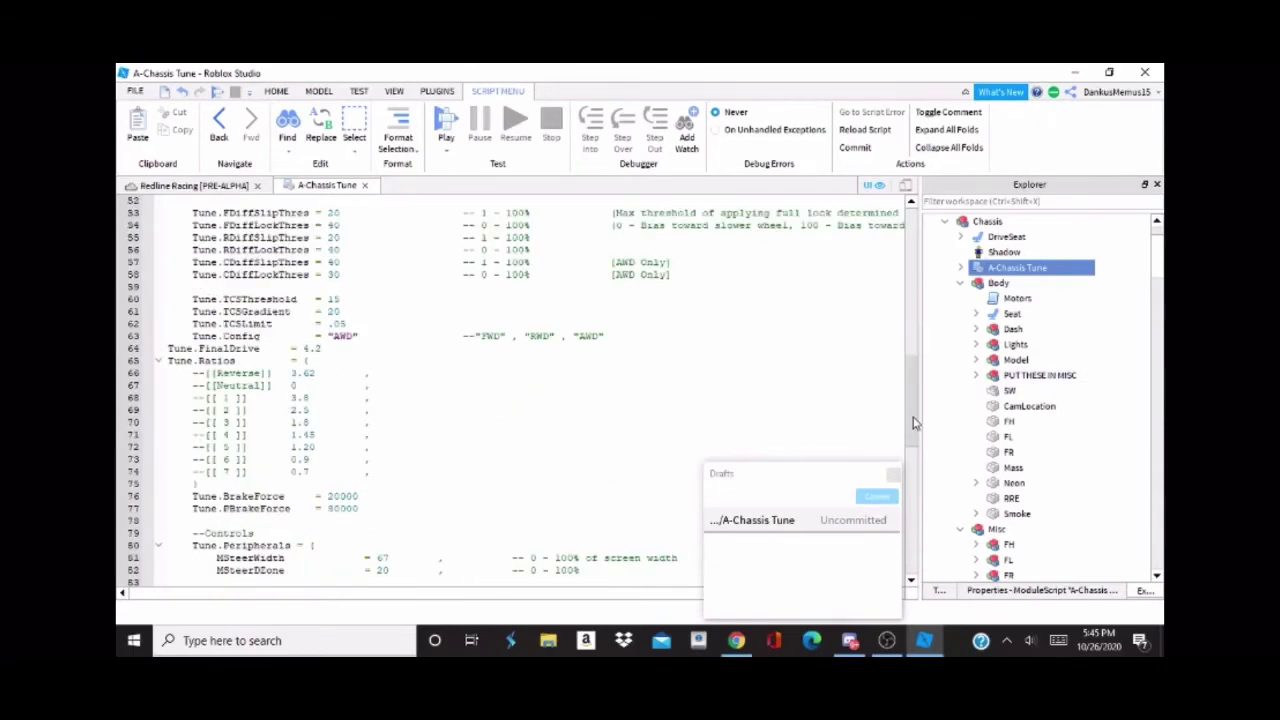
scroll(891, 385, up, 9)
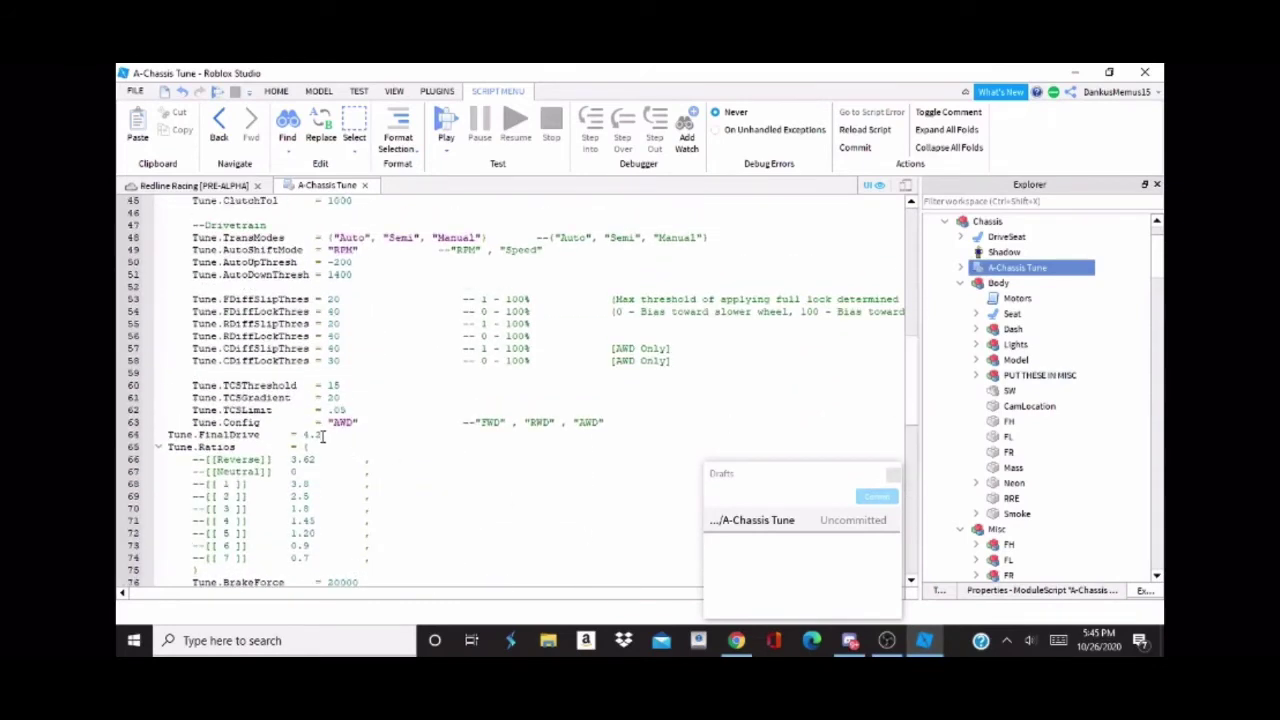
drag(324, 432, 304, 434)
text(5.0)
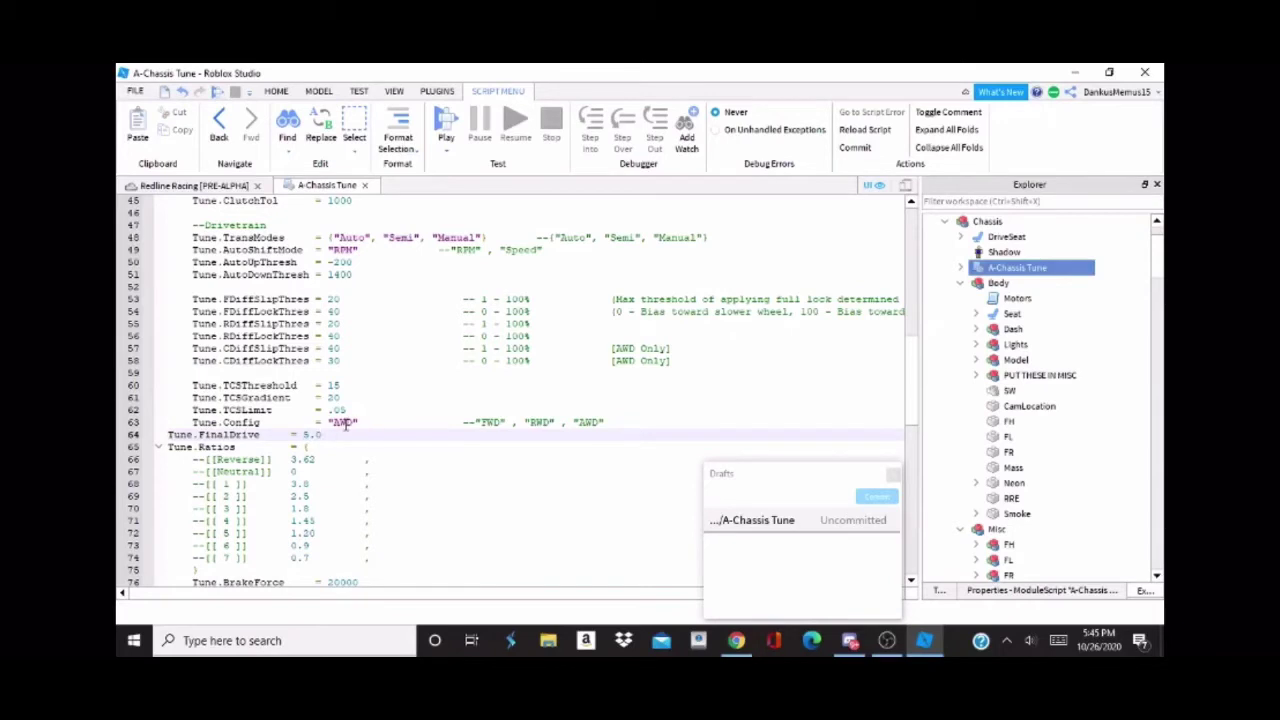
click(340, 422)
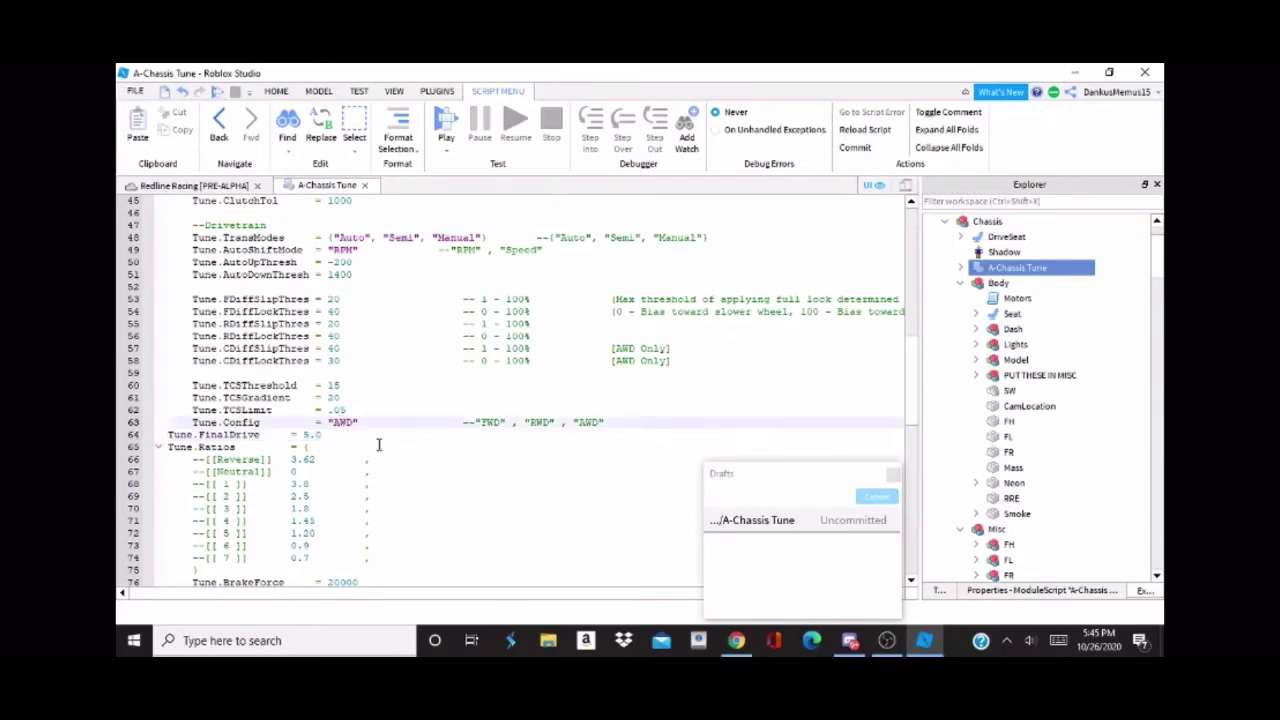
Step: Return to the 3D place view and select the chassis's DriveSeat with the Move tool active
click(200, 186)
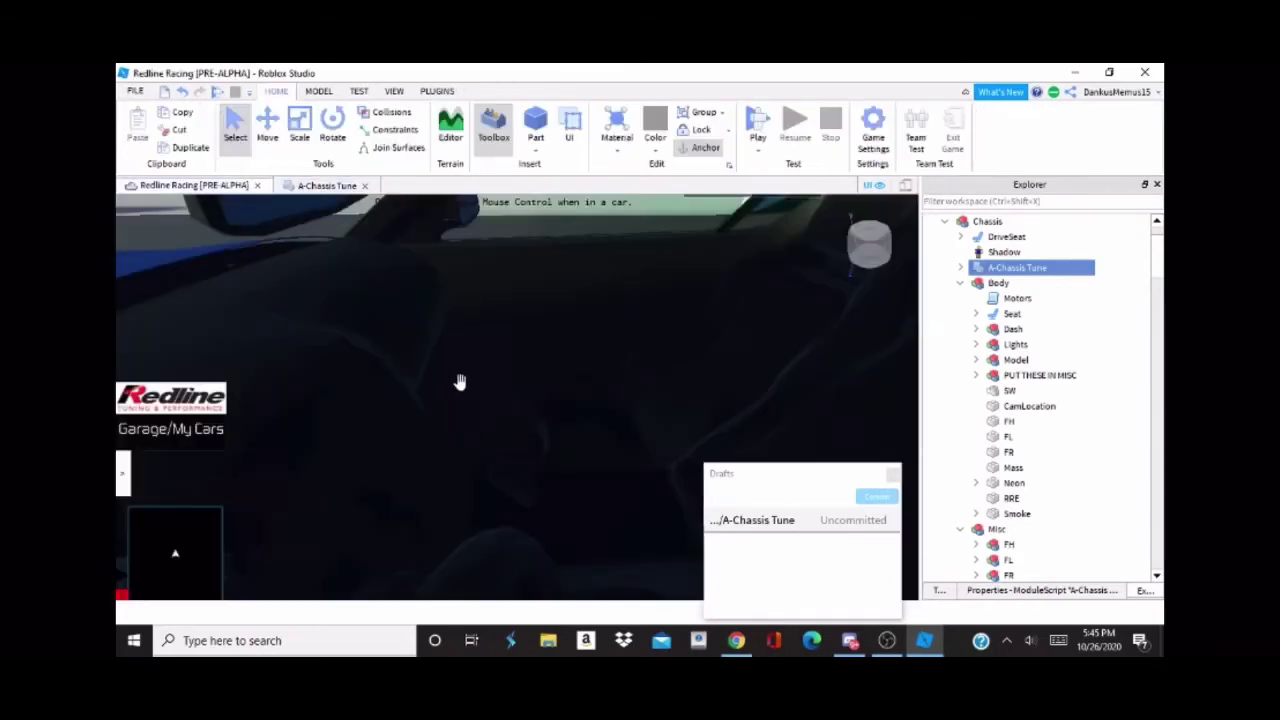
click(998, 241)
right_drag(543, 367, 548, 366)
click(268, 132)
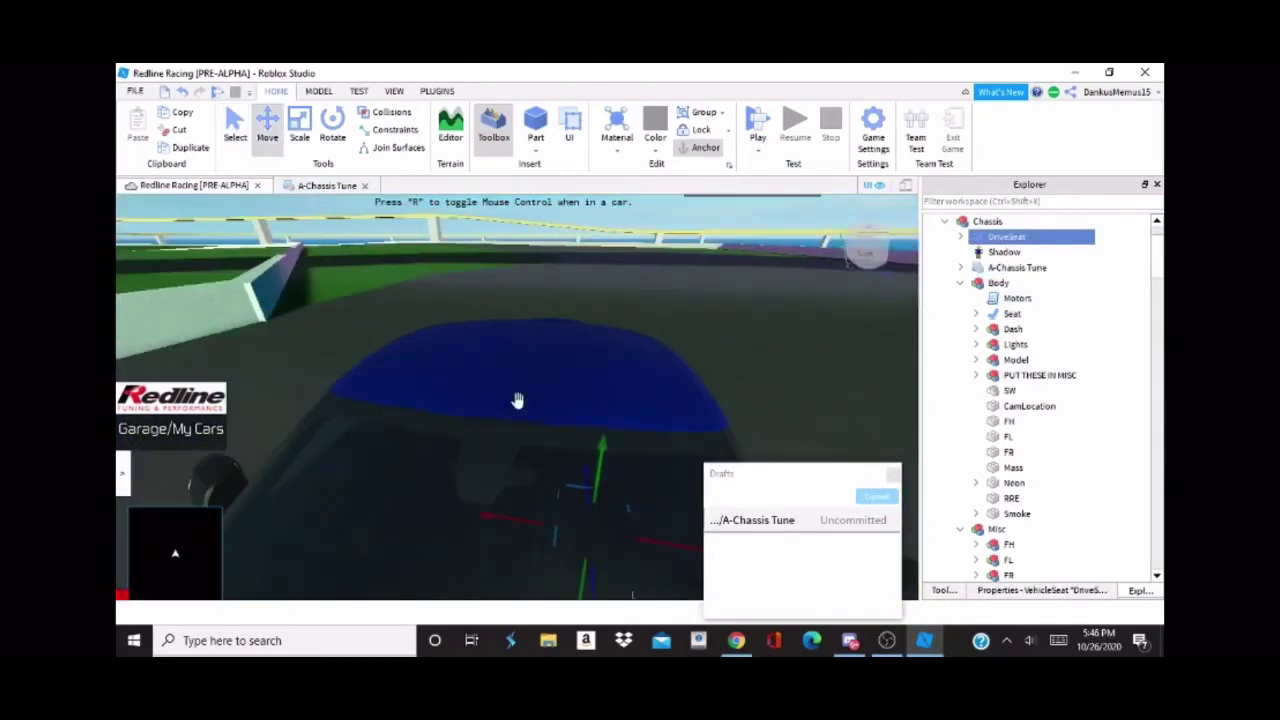
Step: Start a new playtest, skip the intro loading screen, and walk the character into the Supra's driver's seat
click(758, 124)
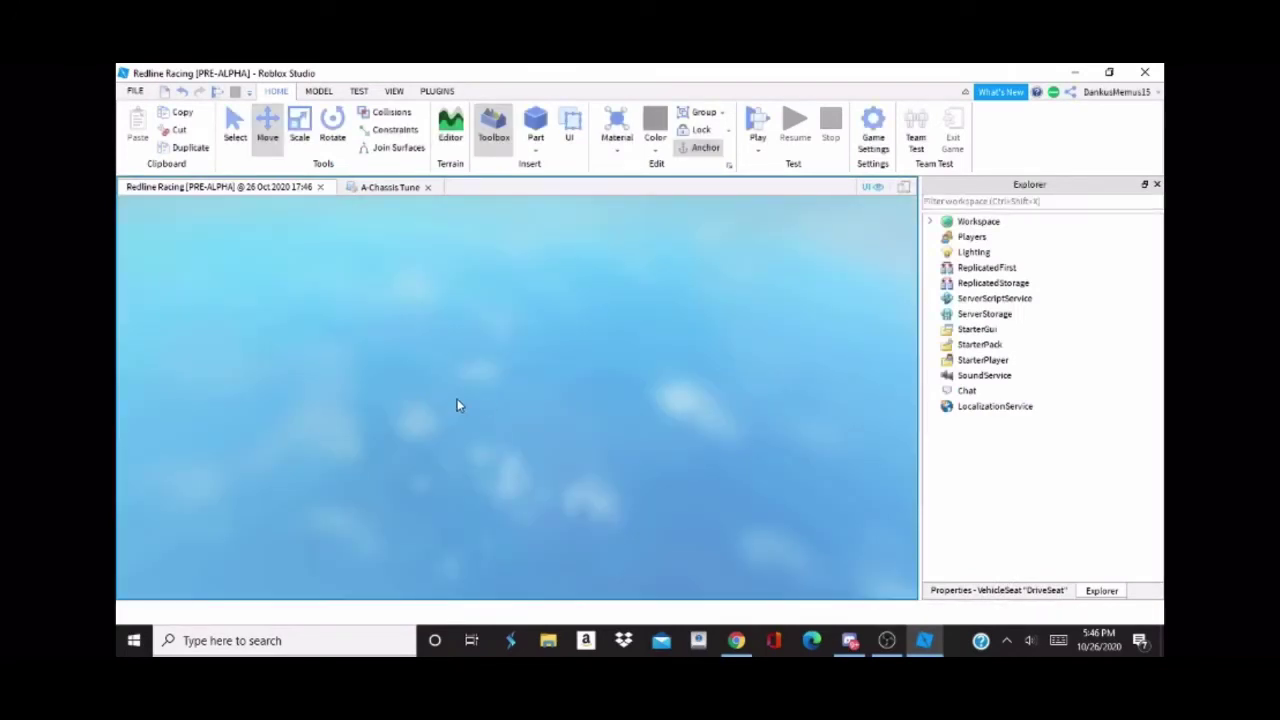
key(F5)
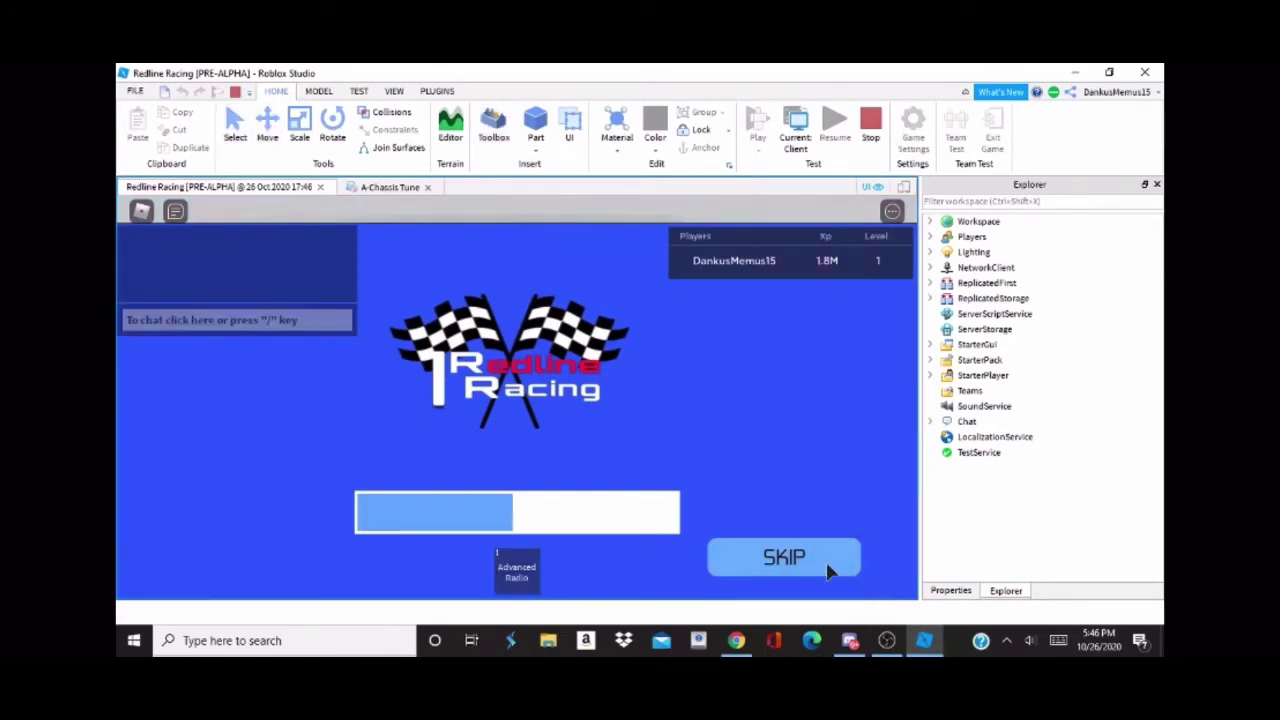
click(829, 562)
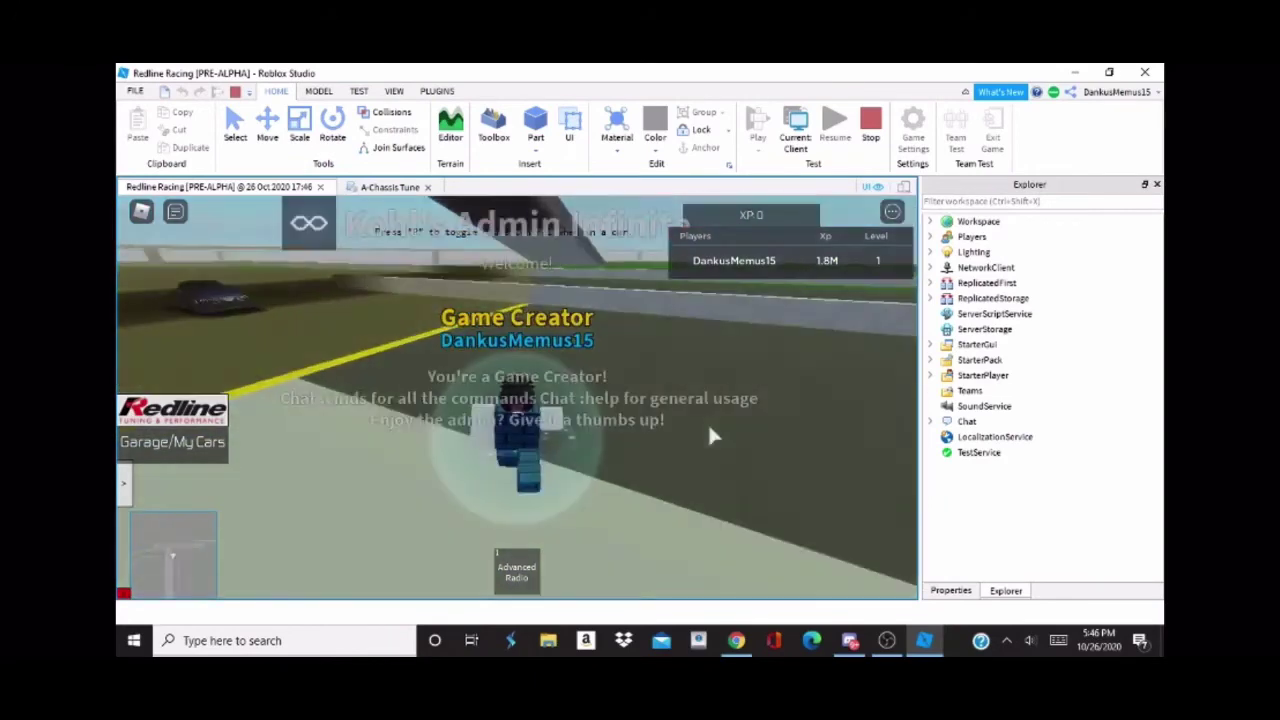
key(w)
right_drag(733, 432, 657, 363)
key(w)
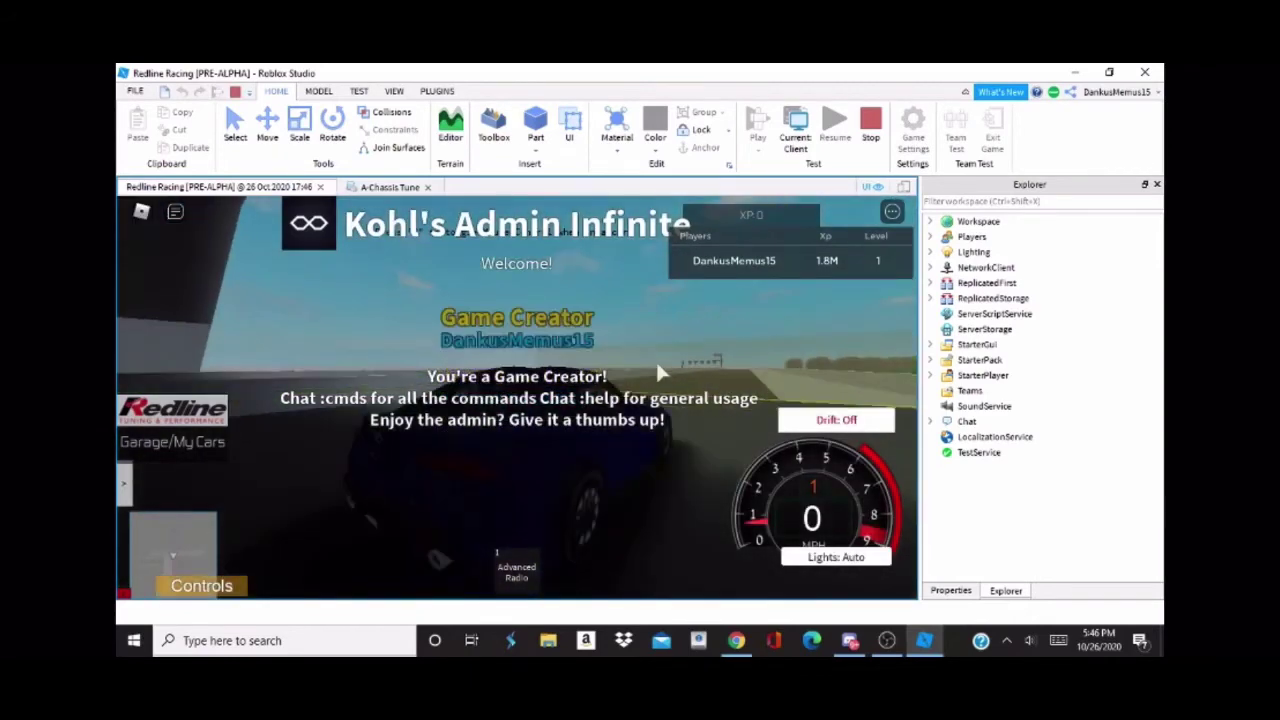
Step: Test-drive the Supra along the road from the cockpit view, switch to the exterior view, and turn onto the open ground
scroll(658, 373, up, 5)
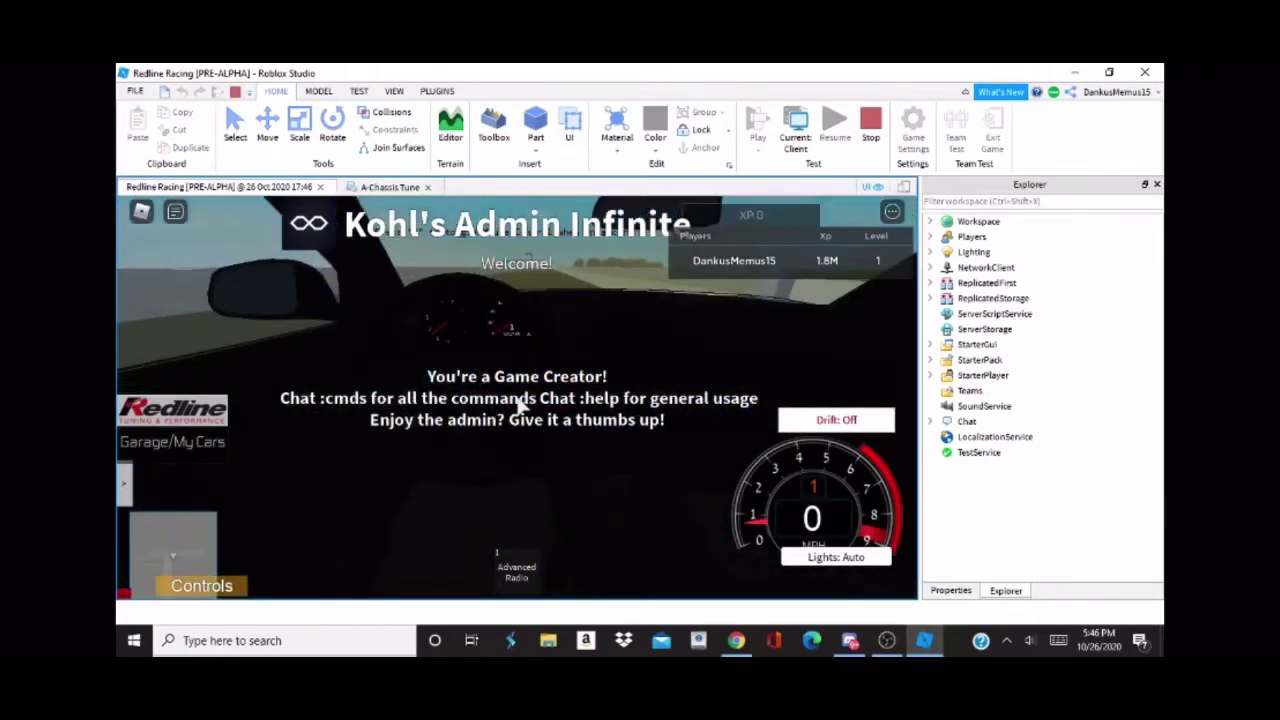
key(w)
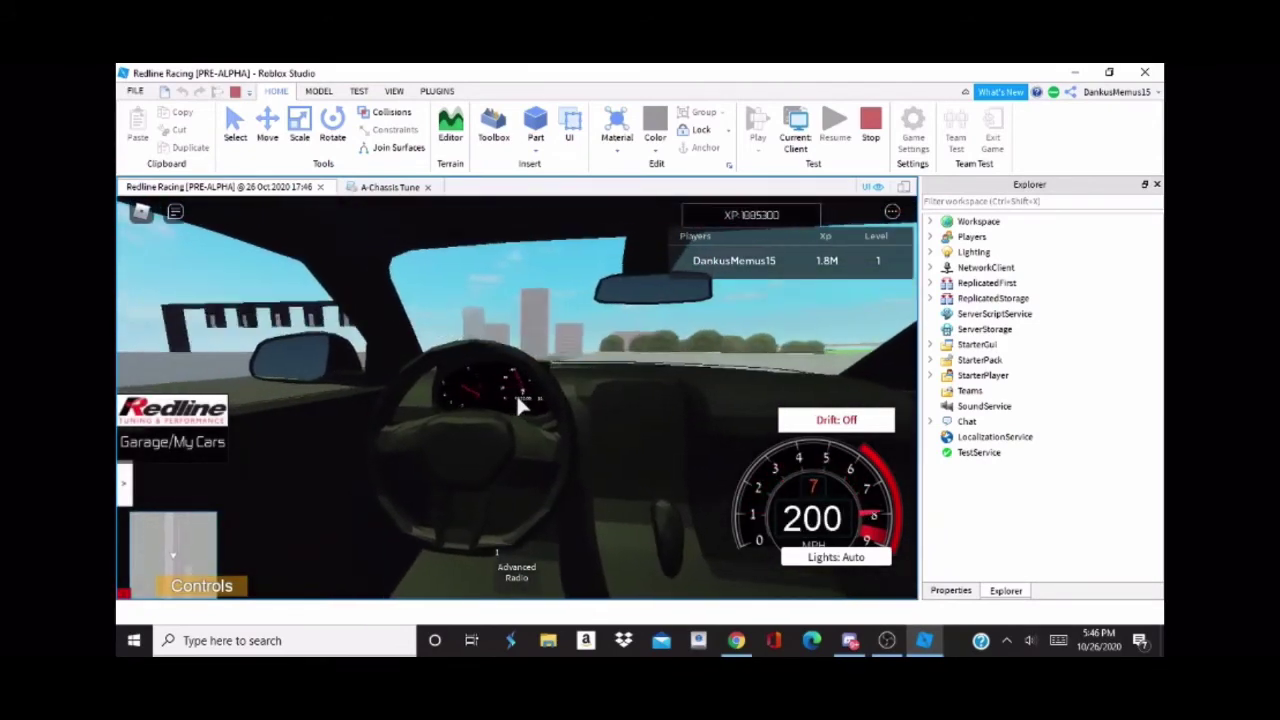
scroll(517, 396, down, 5)
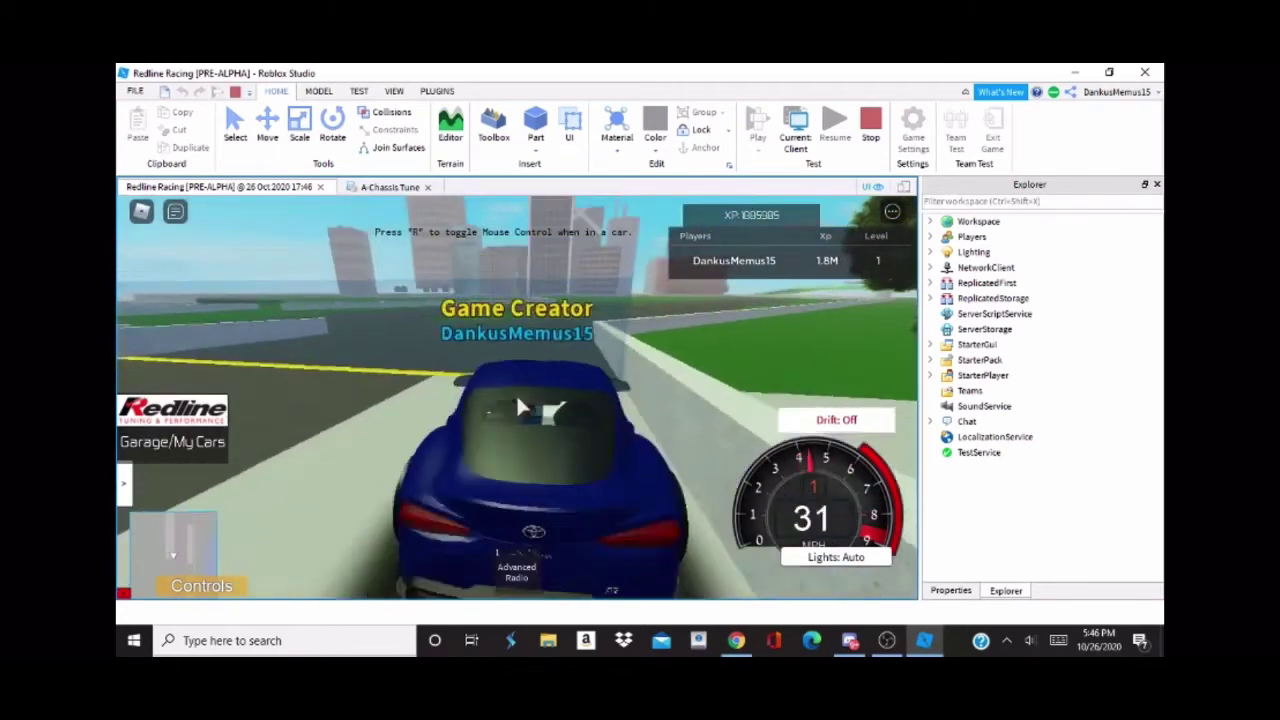
scroll(517, 404, down, 4)
key(d)
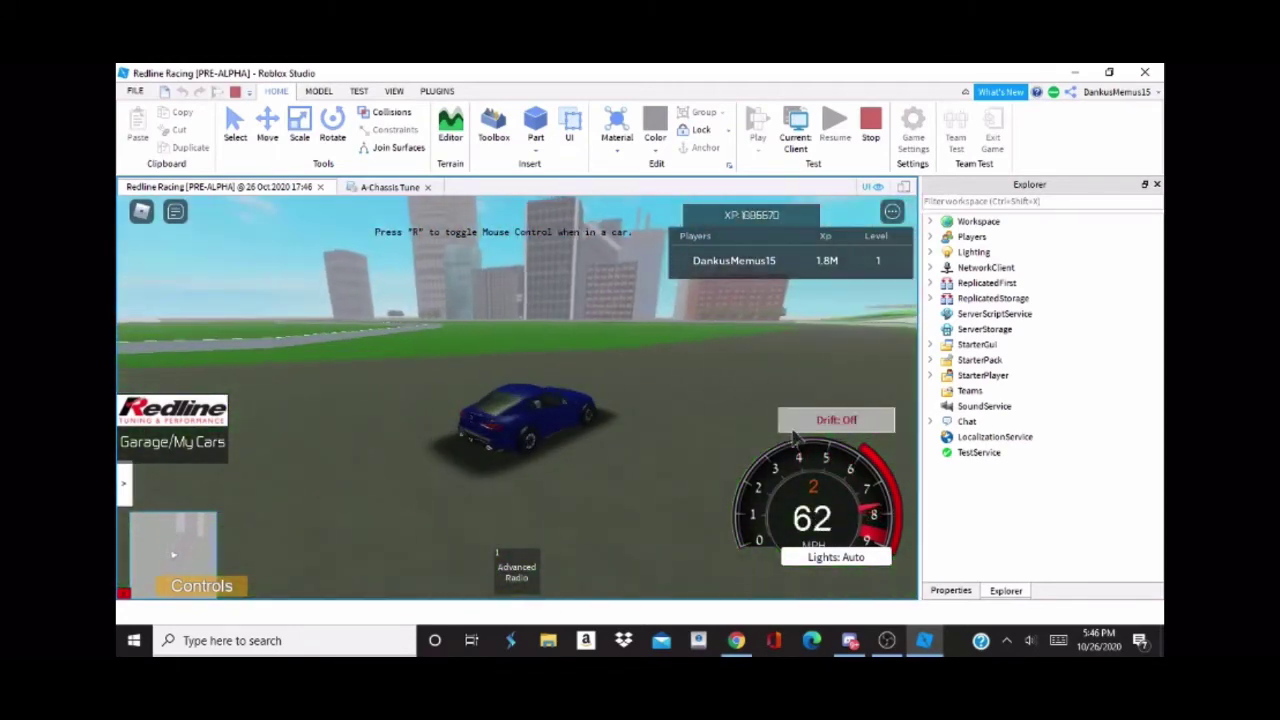
Step: Turn Drift on and test the Supra's handling by steering it through alternating slides on the grass, finishing in reverse
click(836, 420)
key(d)
key(a)
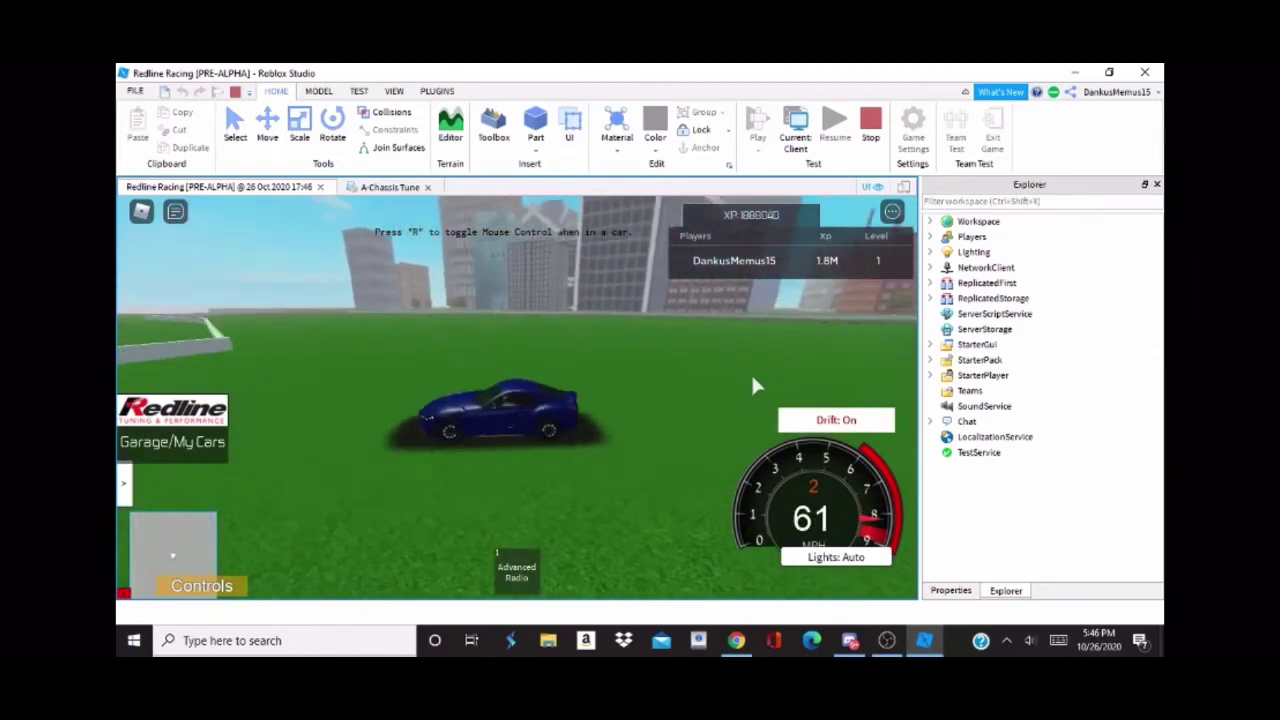
click(829, 420)
click(829, 422)
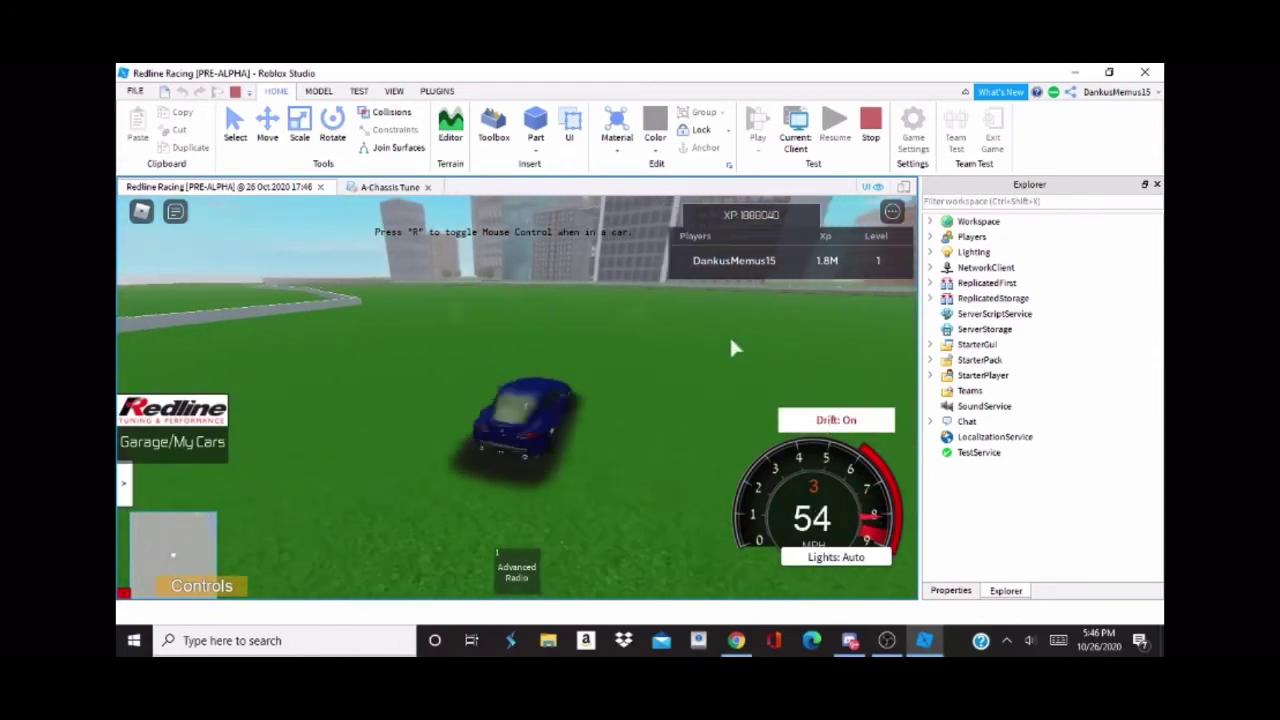
key(d)
key(a)
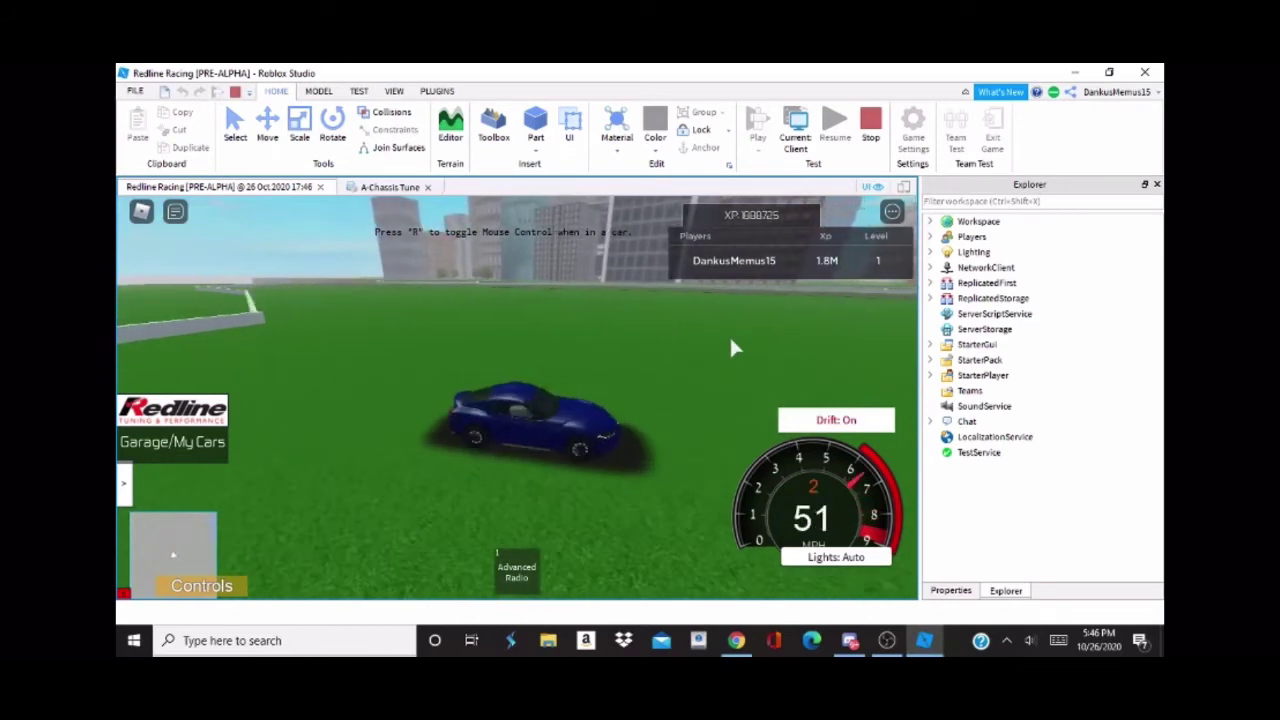
key(d)
key(a)
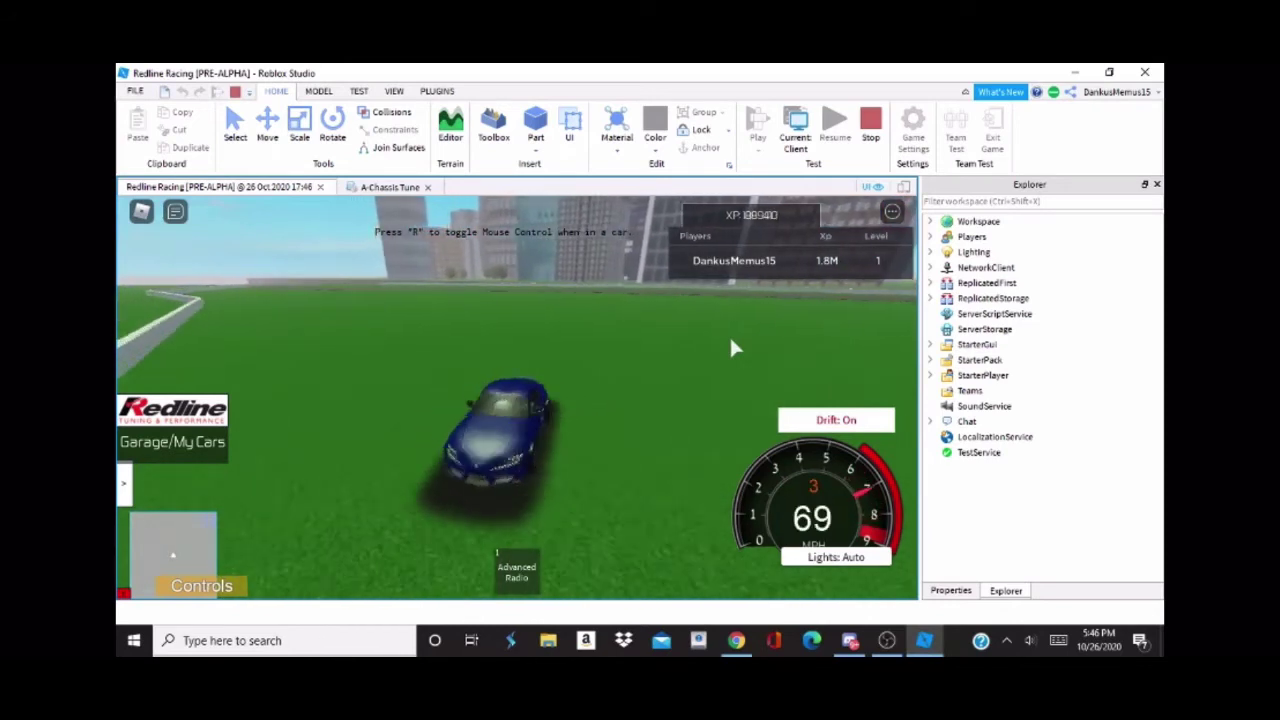
key(d)
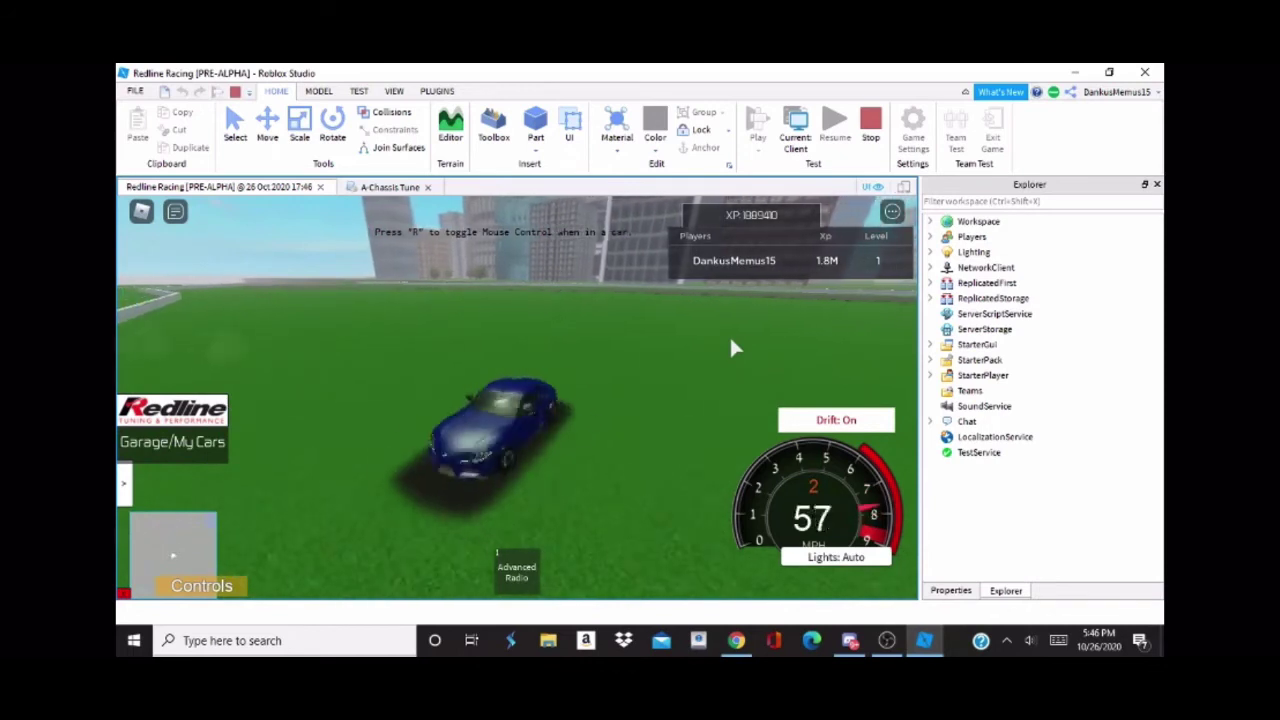
key(s)
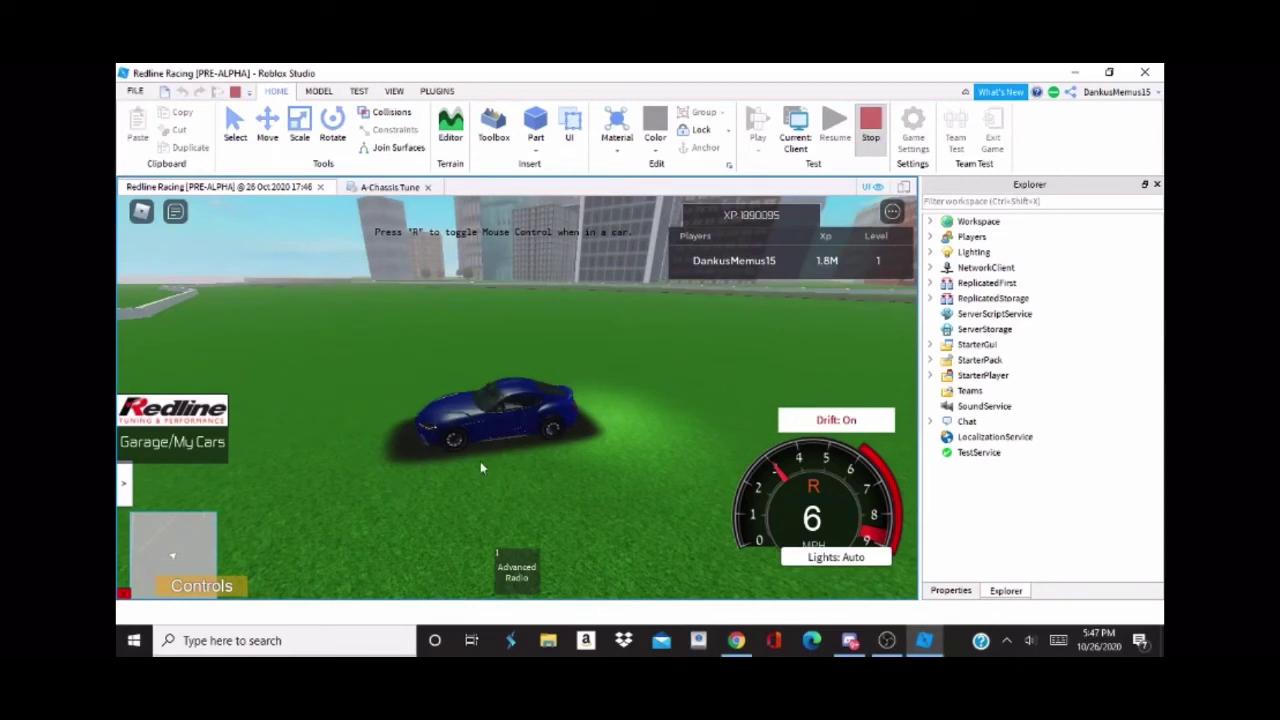
Step: End the playtest, reopen the A-Chassis Tune script, edit the drive layout letter in Tune.Config, and close the script
click(532, 468)
double_click(1017, 267)
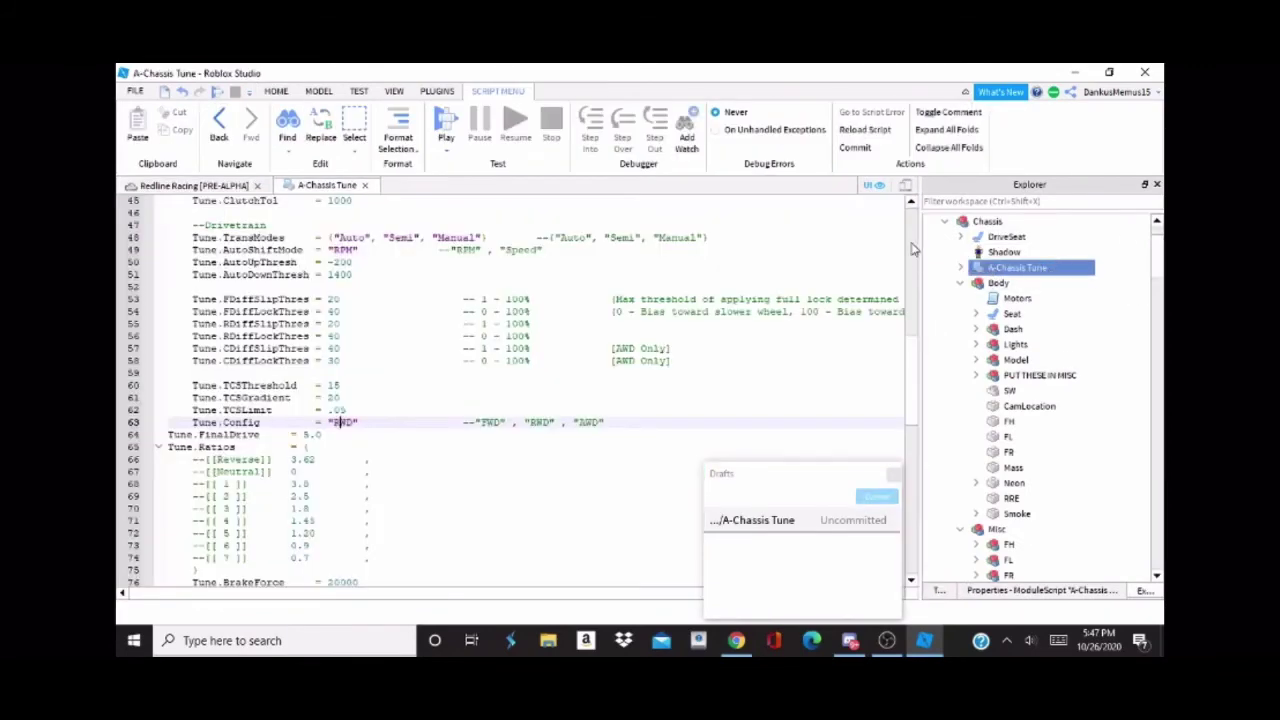
scroll(427, 362, down, 2)
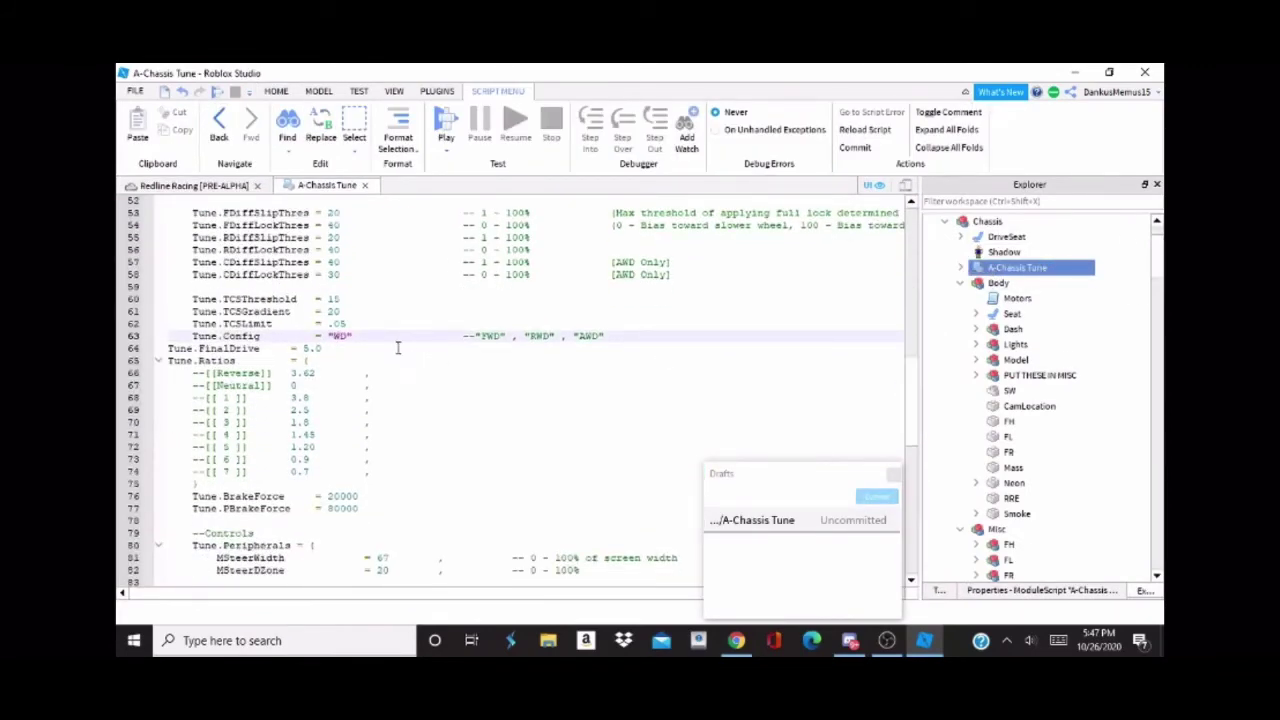
click(366, 187)
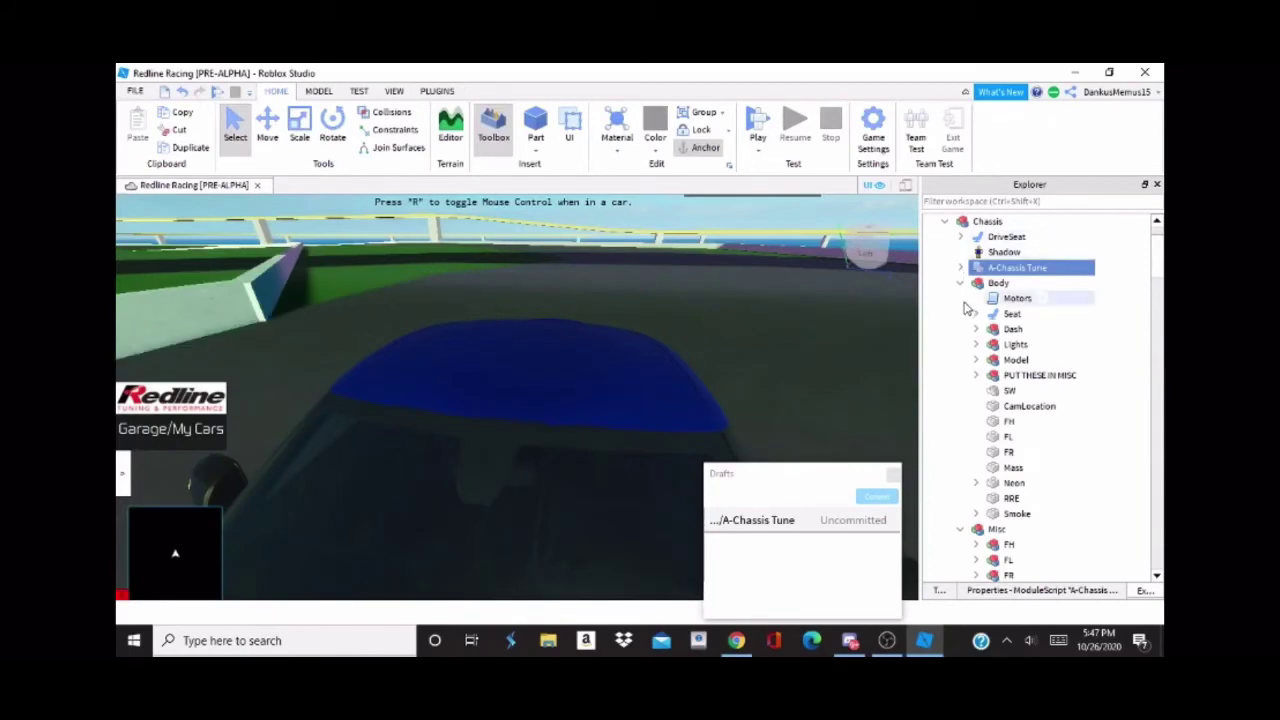
Step: Select the Neon part in the chassis Body and scale it down so it fits within the Supra's bodywork
scroll(663, 298, down, 4)
right_drag(663, 298, 768, 321)
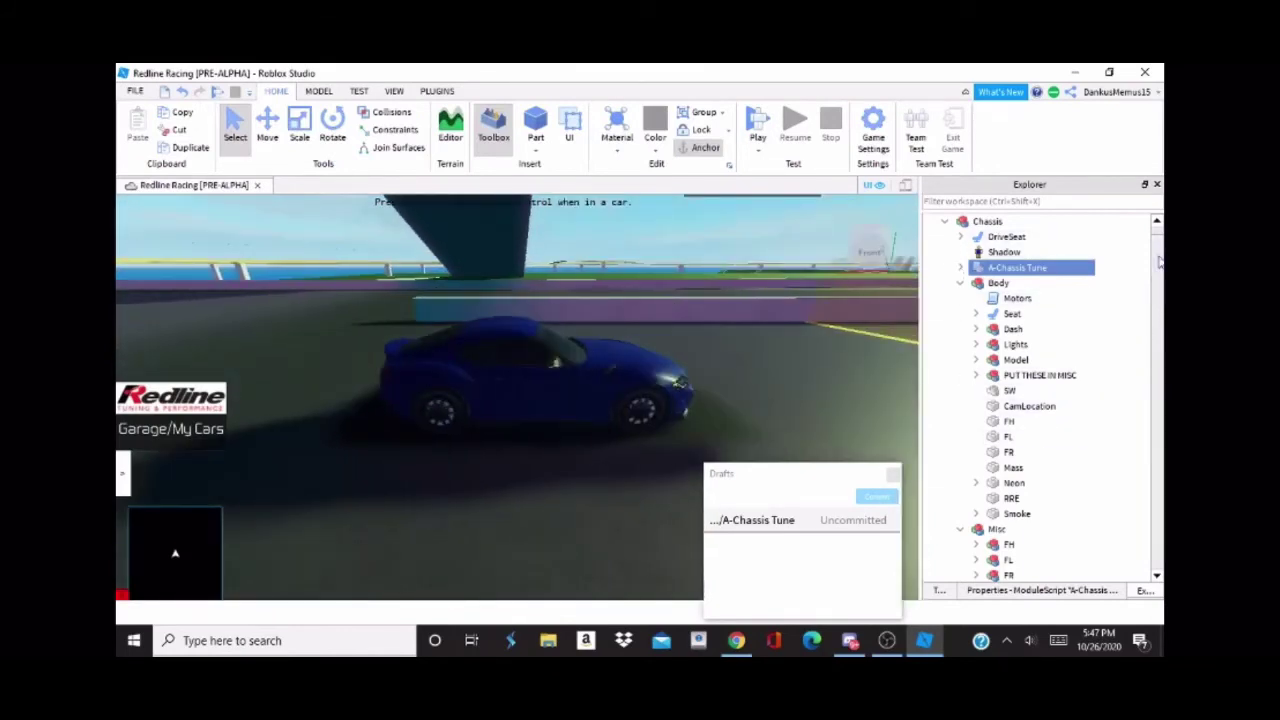
scroll(1150, 265, down, 1)
click(1030, 436)
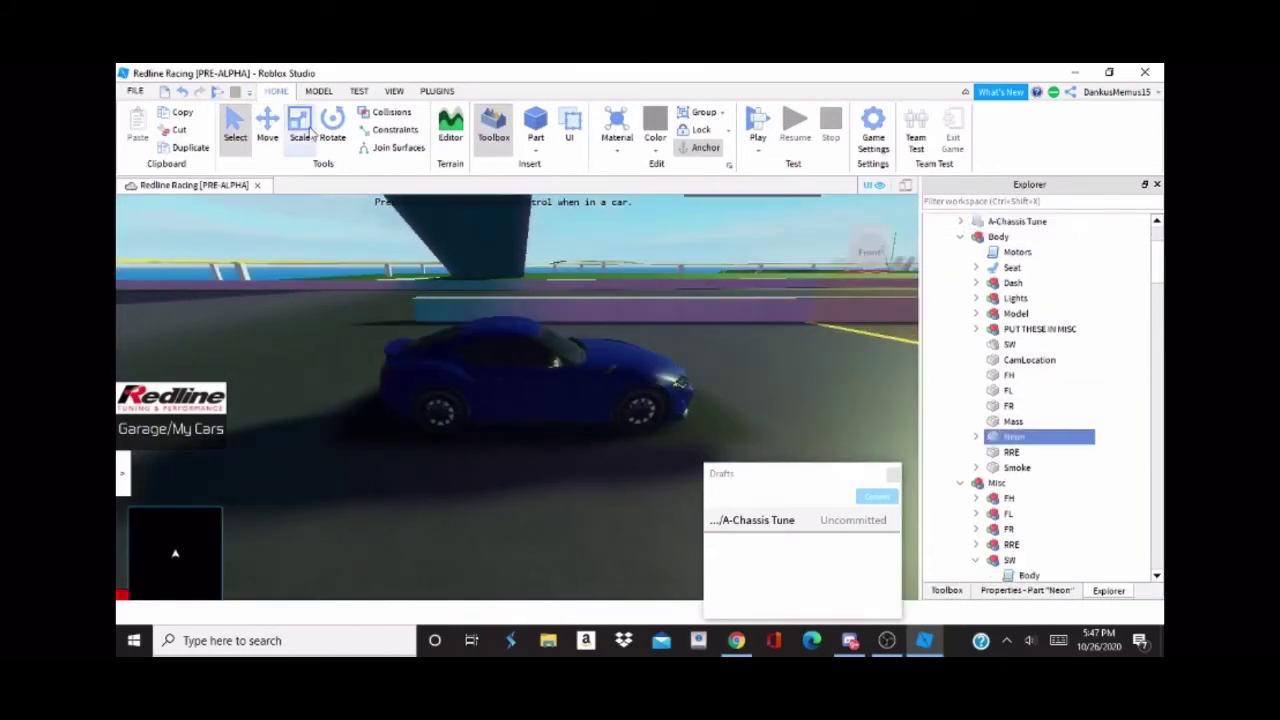
click(310, 133)
key(d)
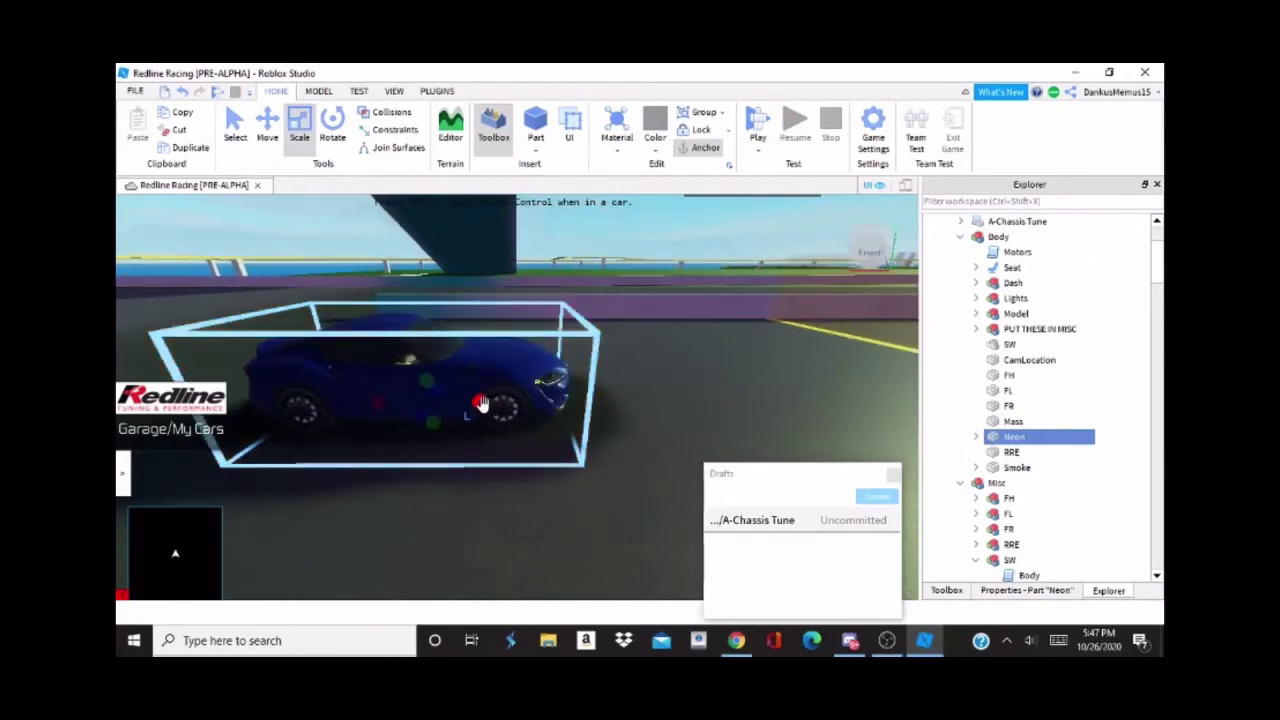
drag(482, 402, 471, 406)
key(a)
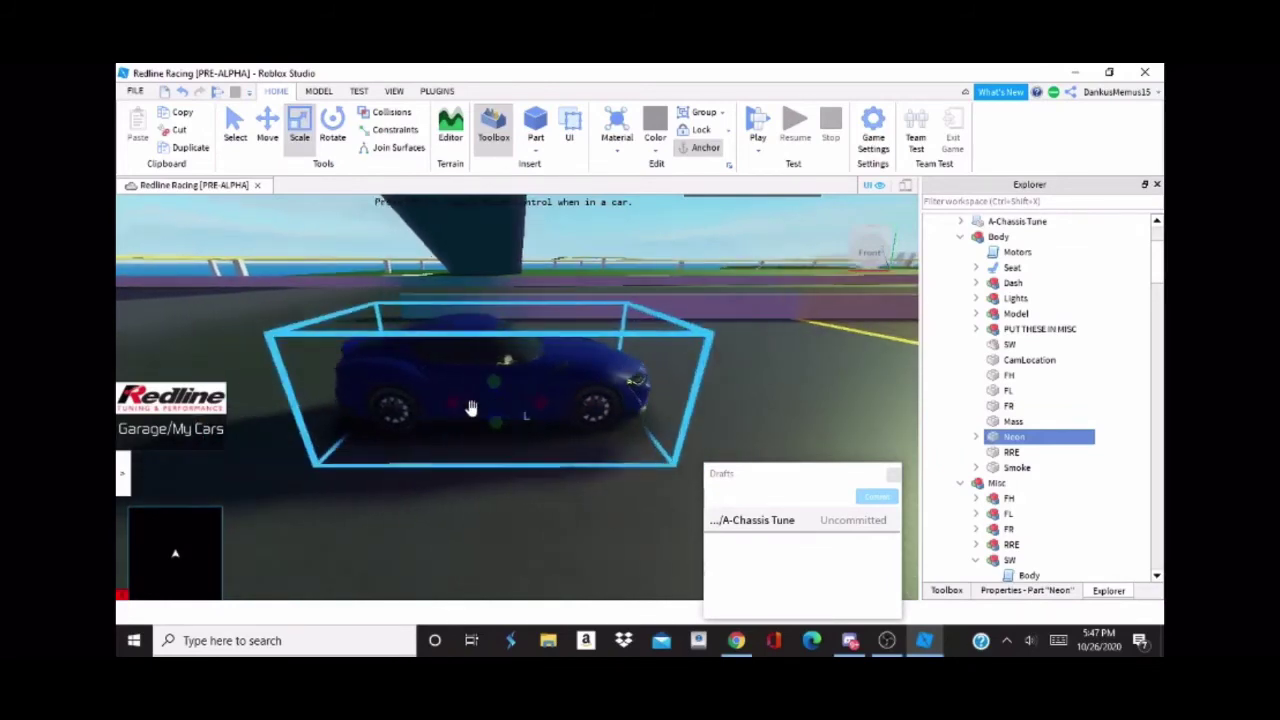
right_drag(560, 386, 556, 388)
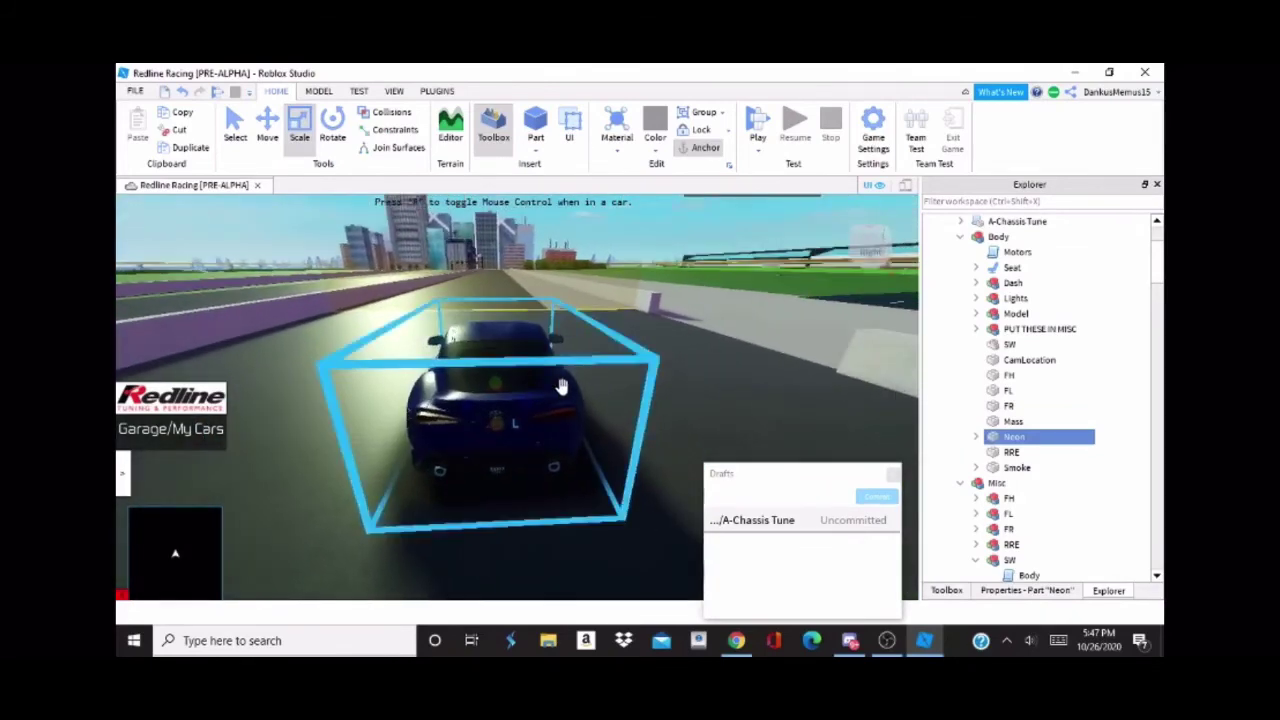
drag(528, 403, 525, 404)
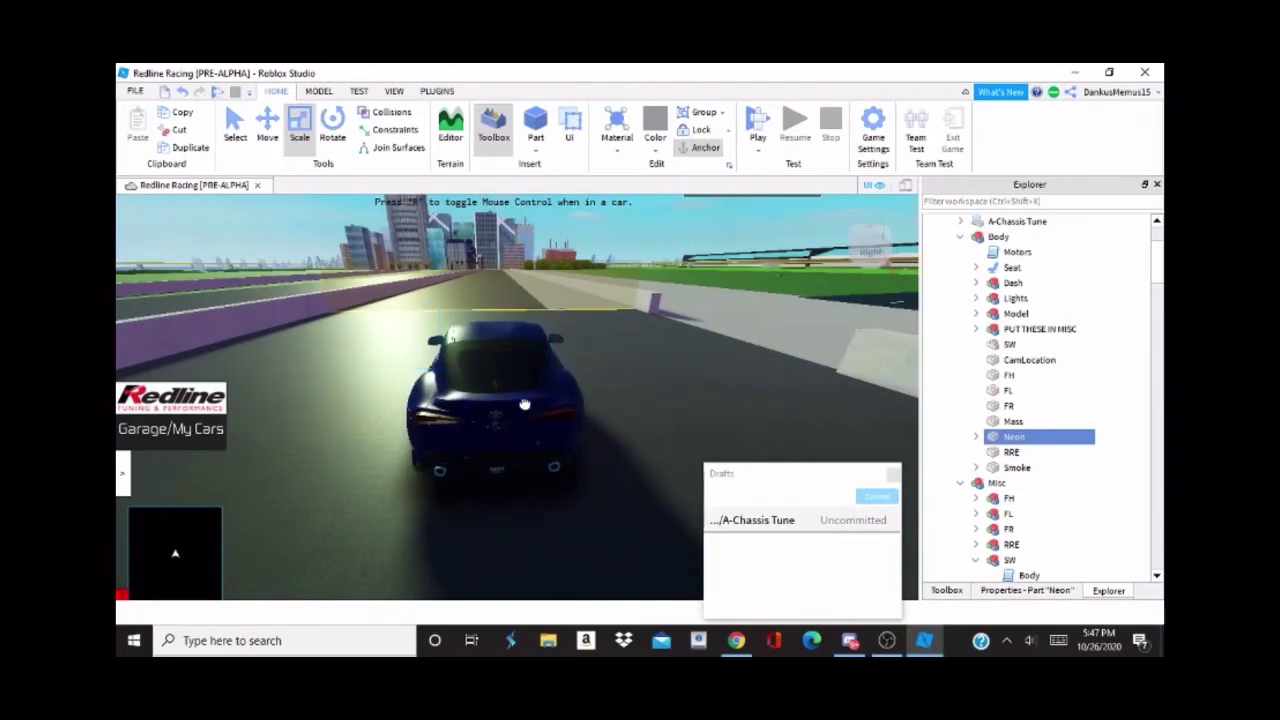
key(ctrl+2)
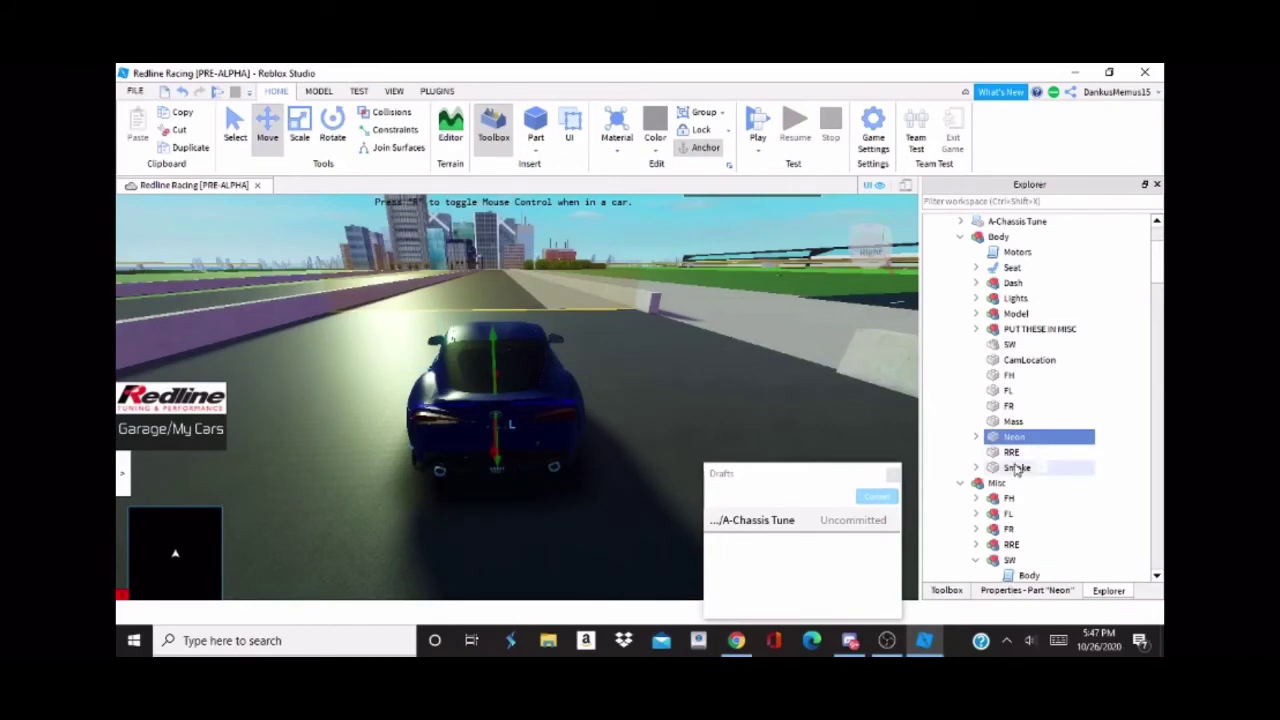
Step: Select the Mass part in the chassis Body and resize it beneath the Supra with the Scale tool
click(1113, 425)
right_drag(626, 364, 626, 359)
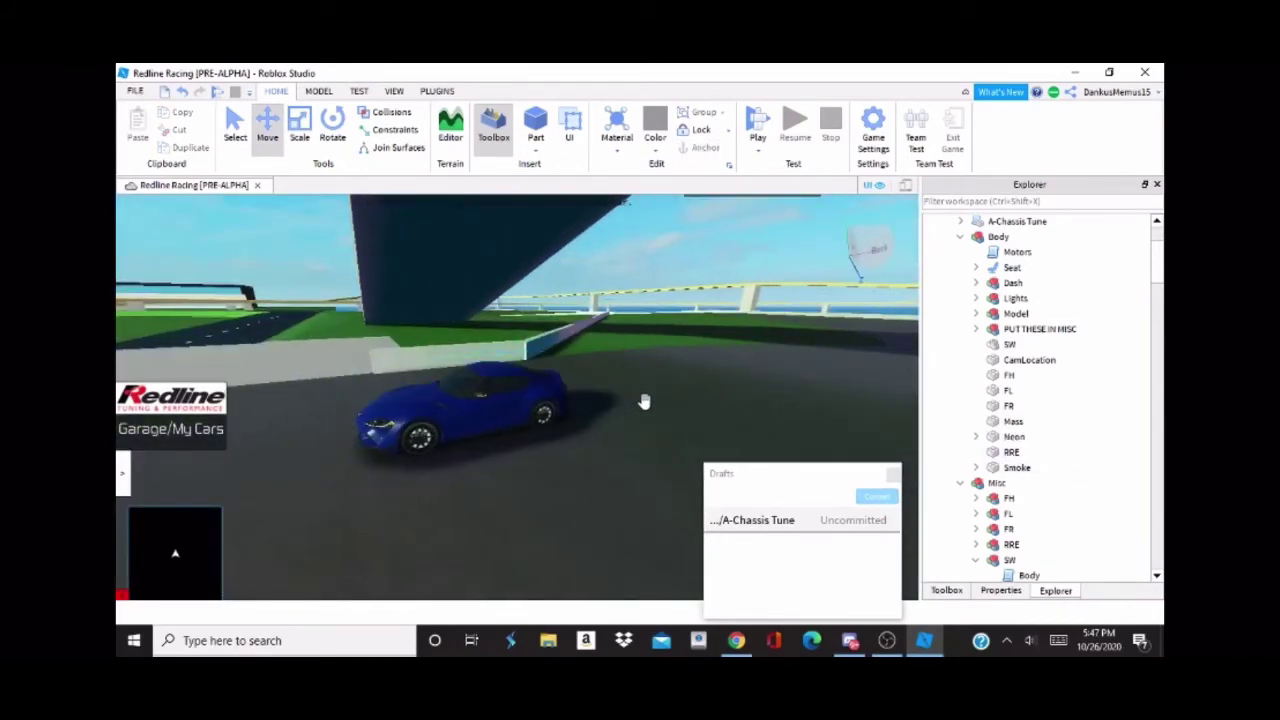
key(w)
key(d)
click(1012, 421)
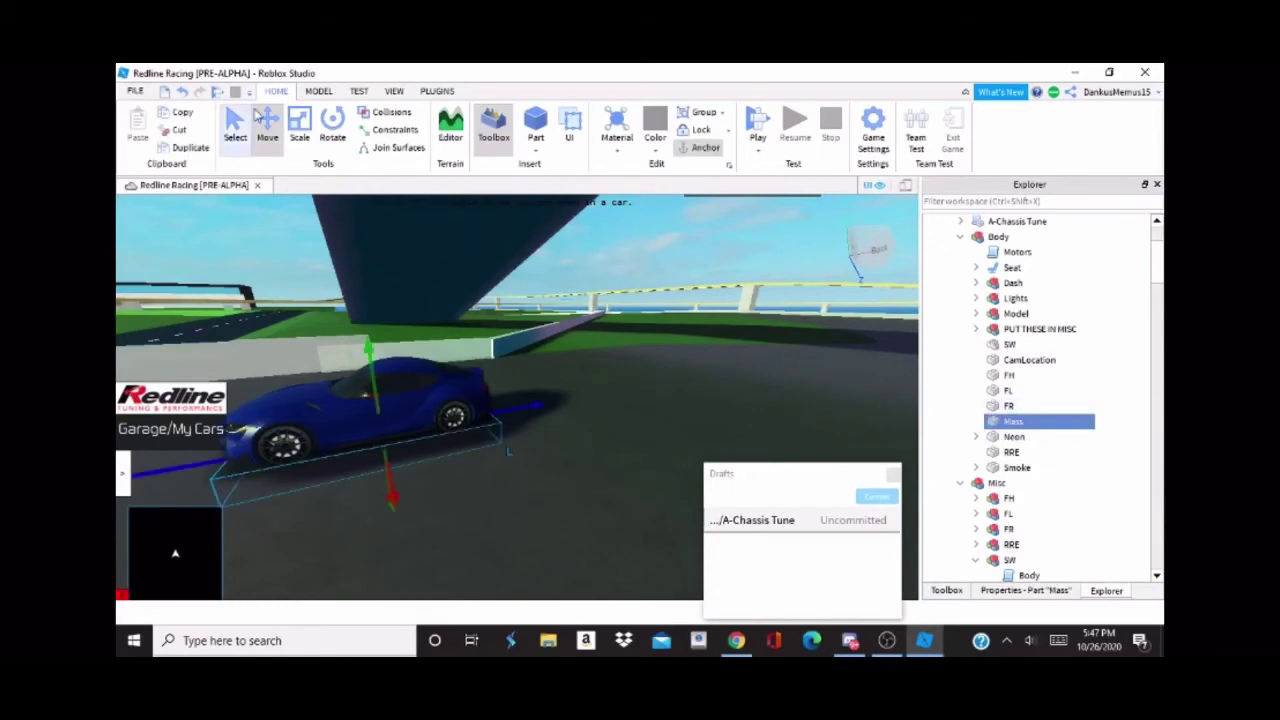
key(w)
right_drag(573, 483, 573, 482)
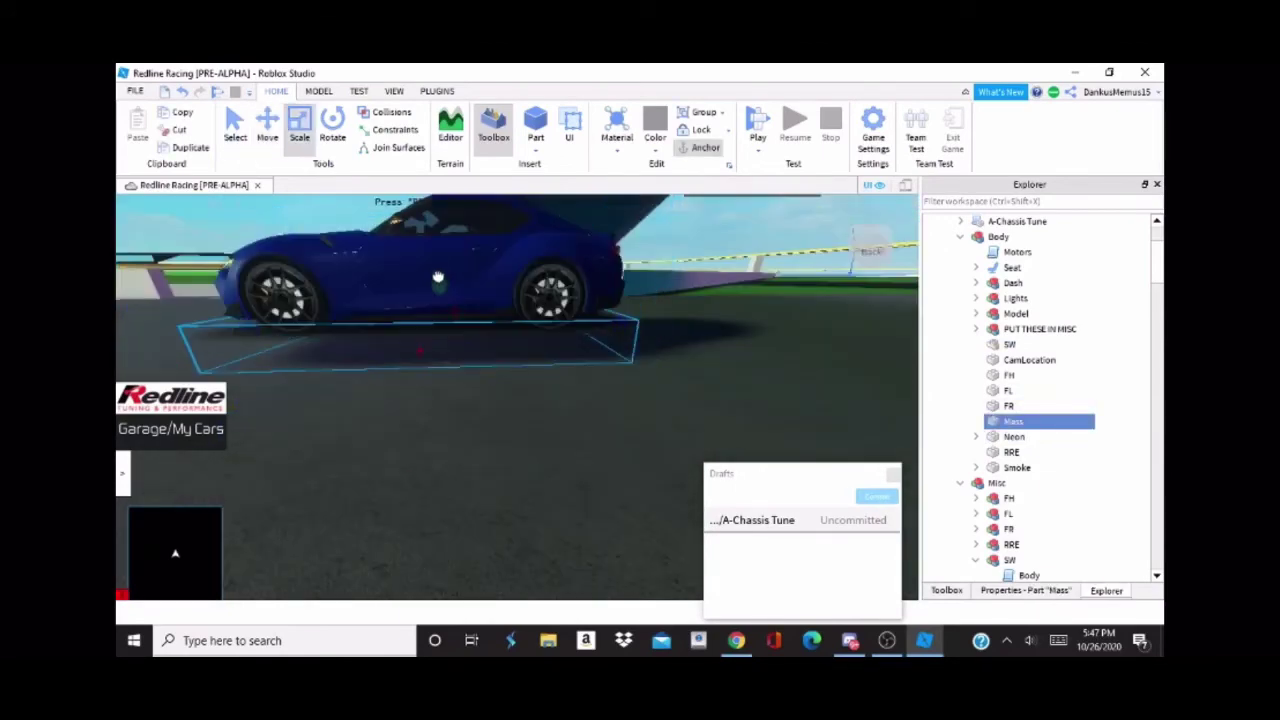
right_drag(613, 315, 589, 325)
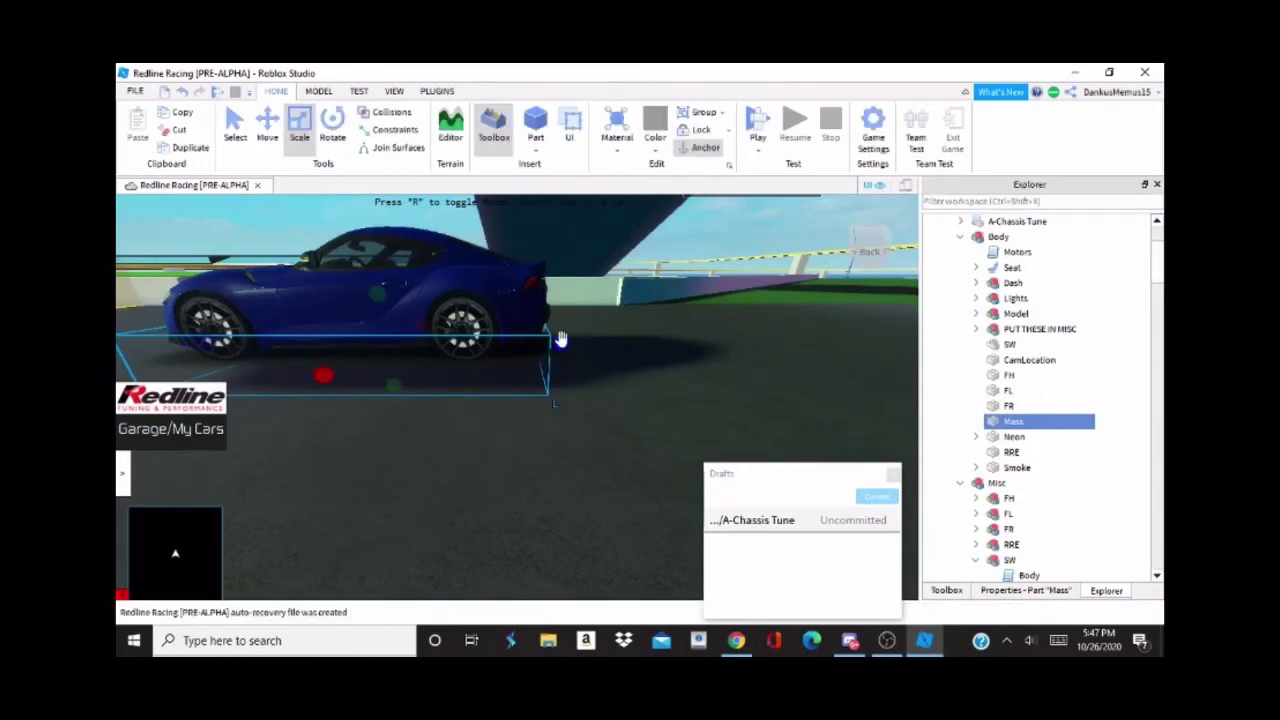
right_drag(566, 342, 464, 337)
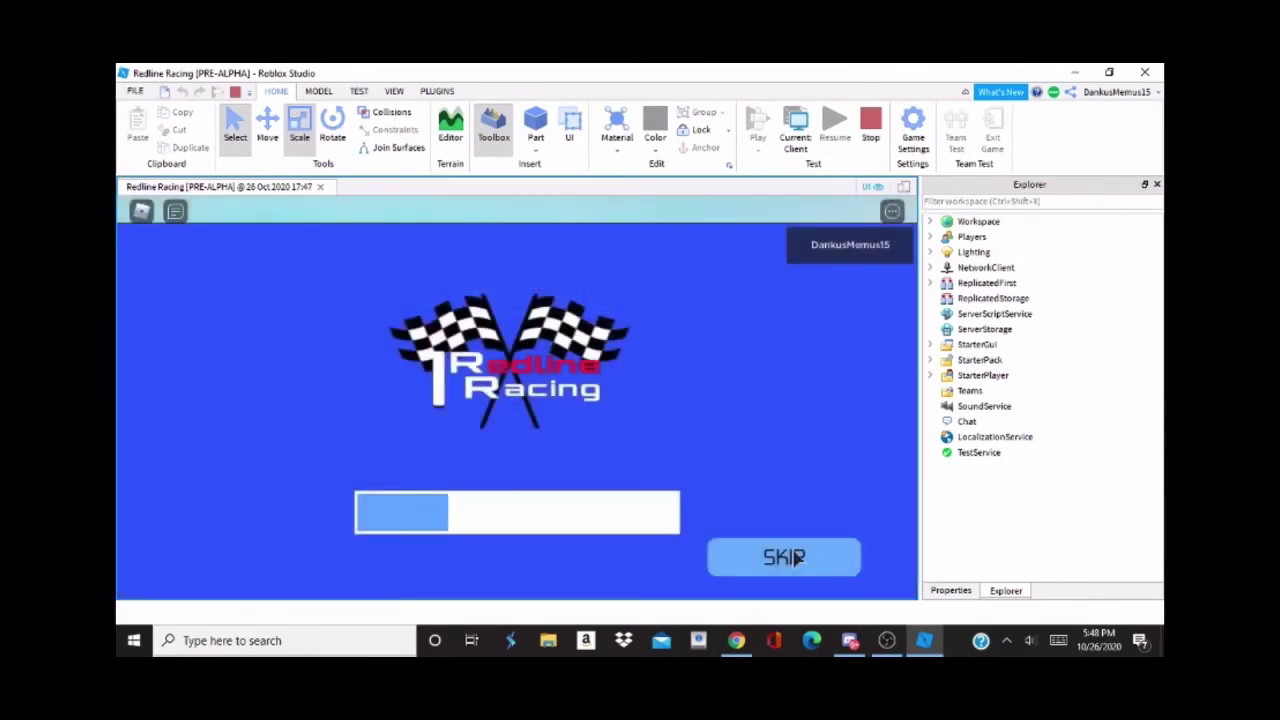
Step: Start another playtest, skip the loading screen, and walk the character into the Supra's driver's seat
click(790, 558)
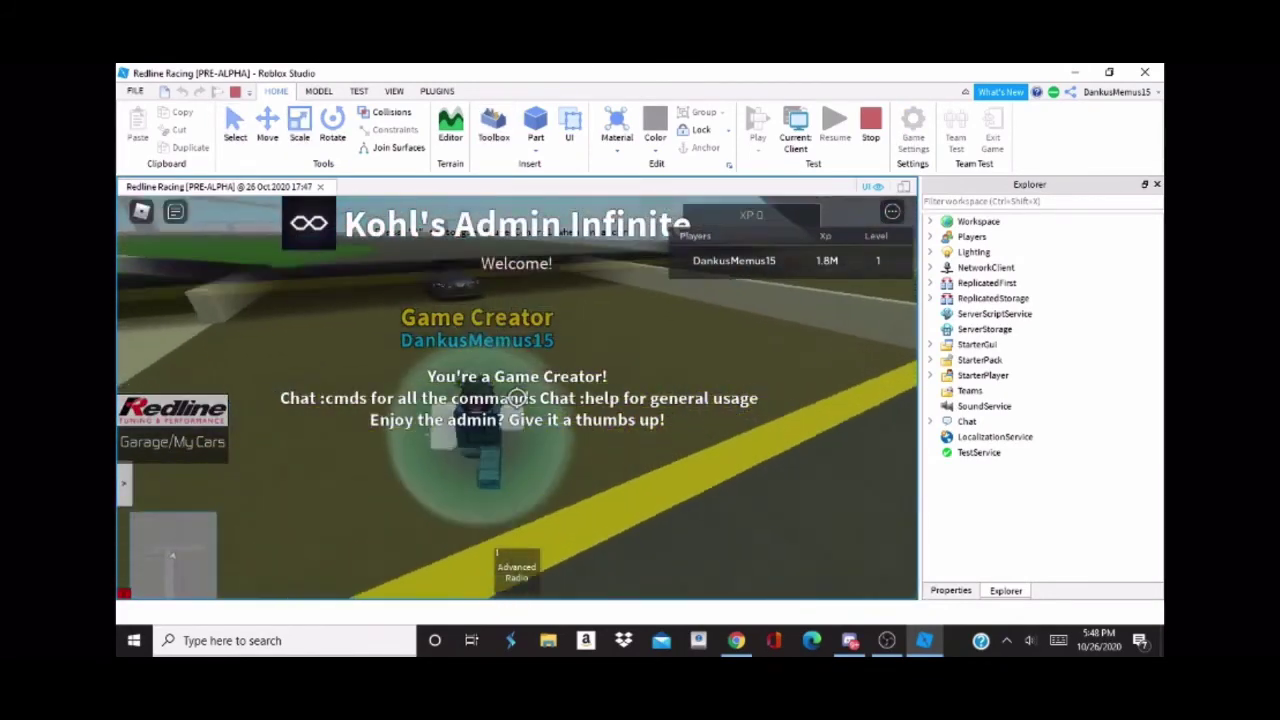
key(w)
right_drag(516, 397, 516, 397)
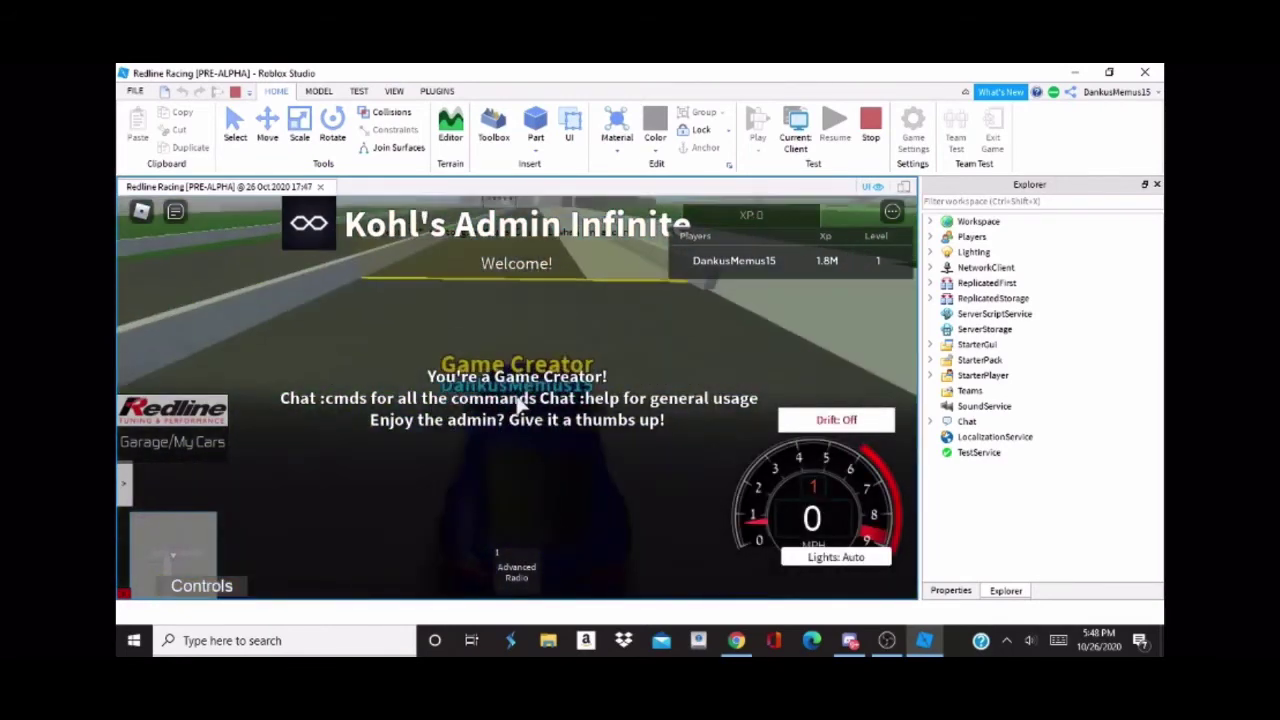
Step: Accelerate the Supra from the cockpit view, switch to the exterior view, and brake it into reverse
scroll(519, 404, up, 5)
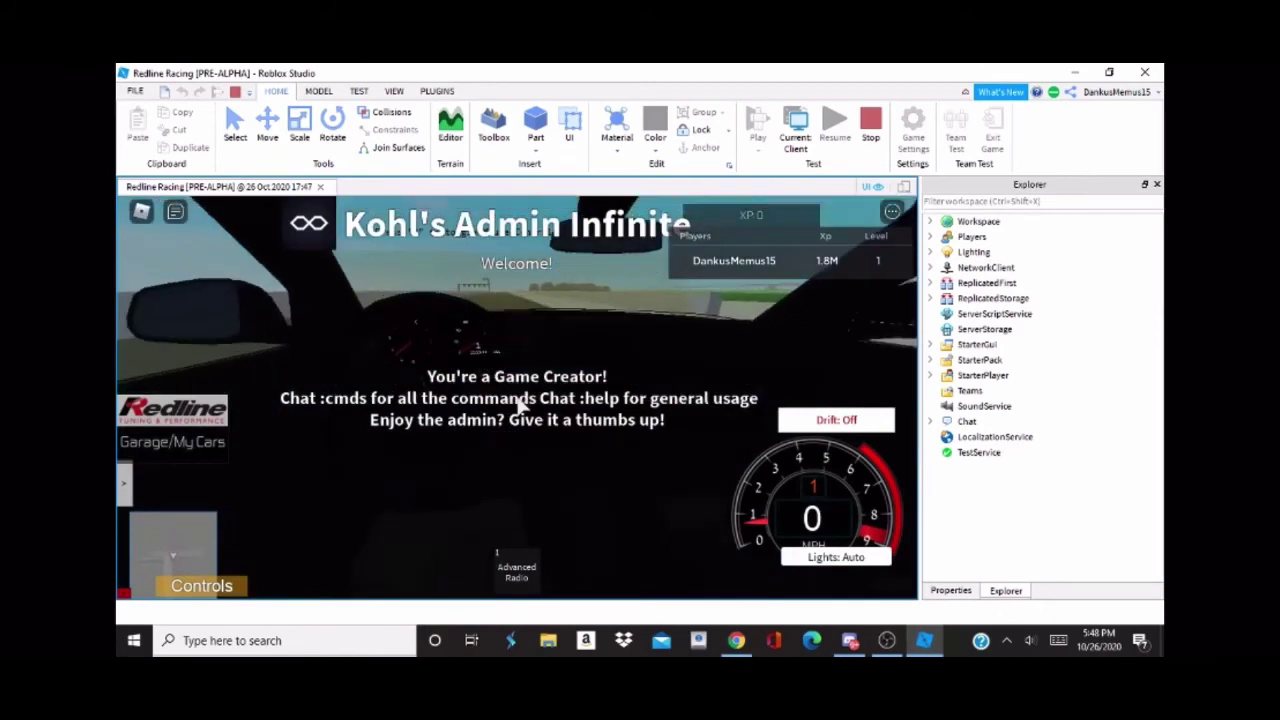
key(w)
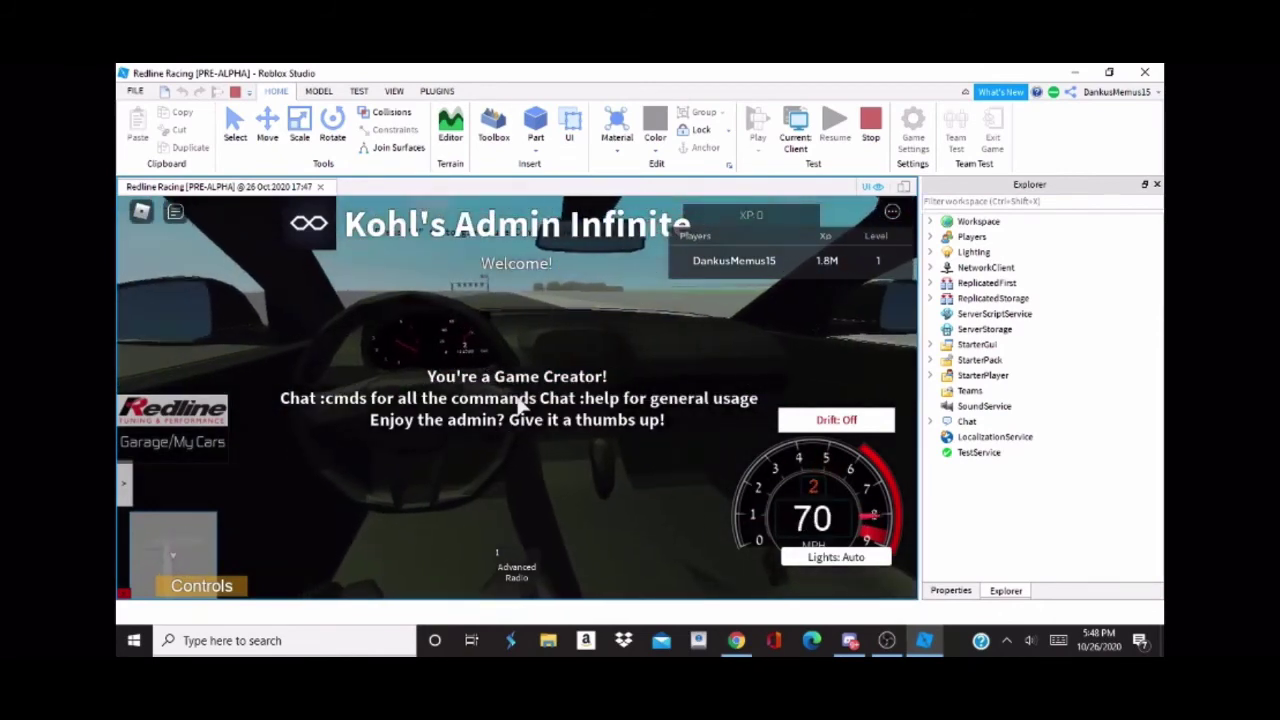
scroll(519, 404, down, 5)
key(s)
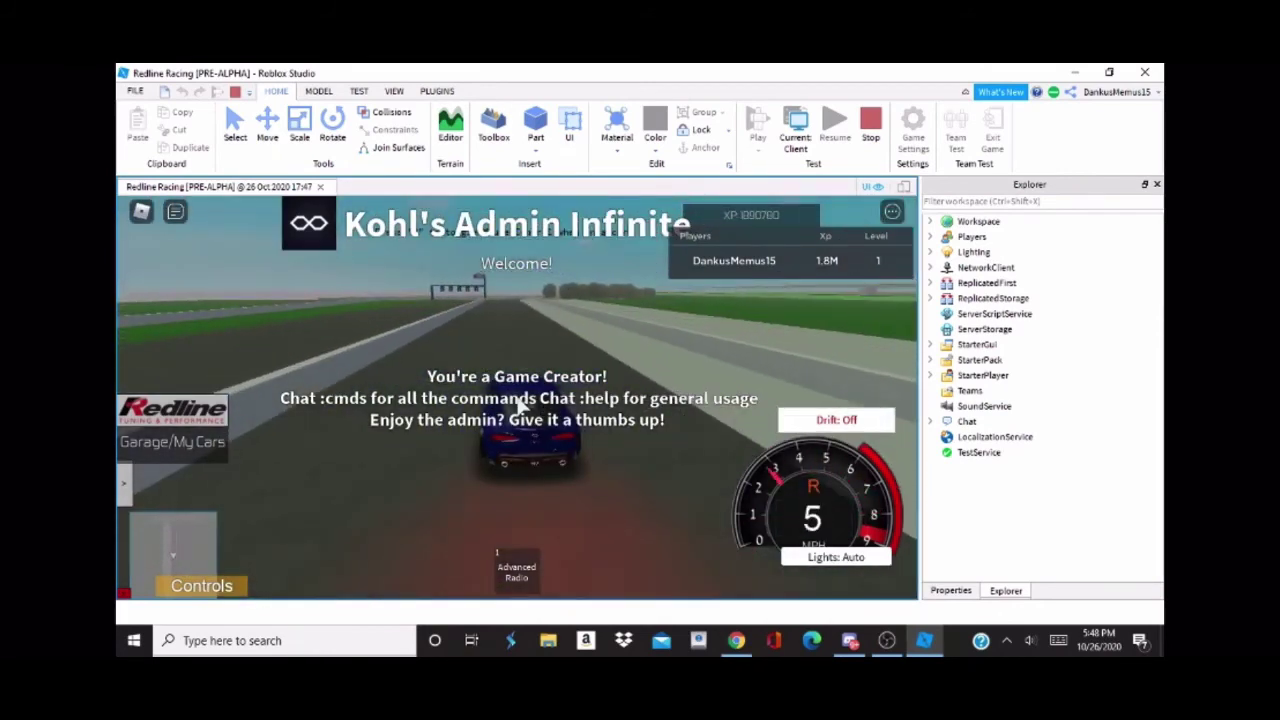
Step: Turn Drift on for this run, accelerate the Supra past the start gantry, and slide it around beside the grass
click(802, 421)
right_drag(654, 353, 570, 353)
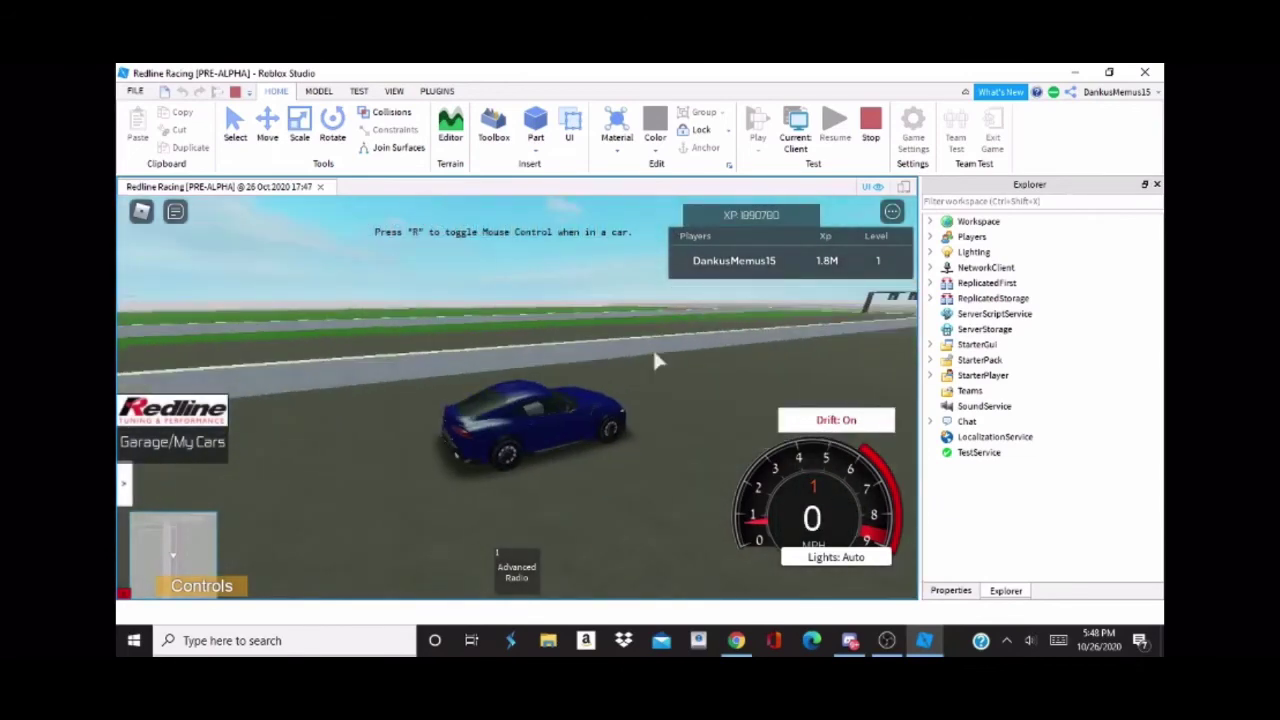
key(w)
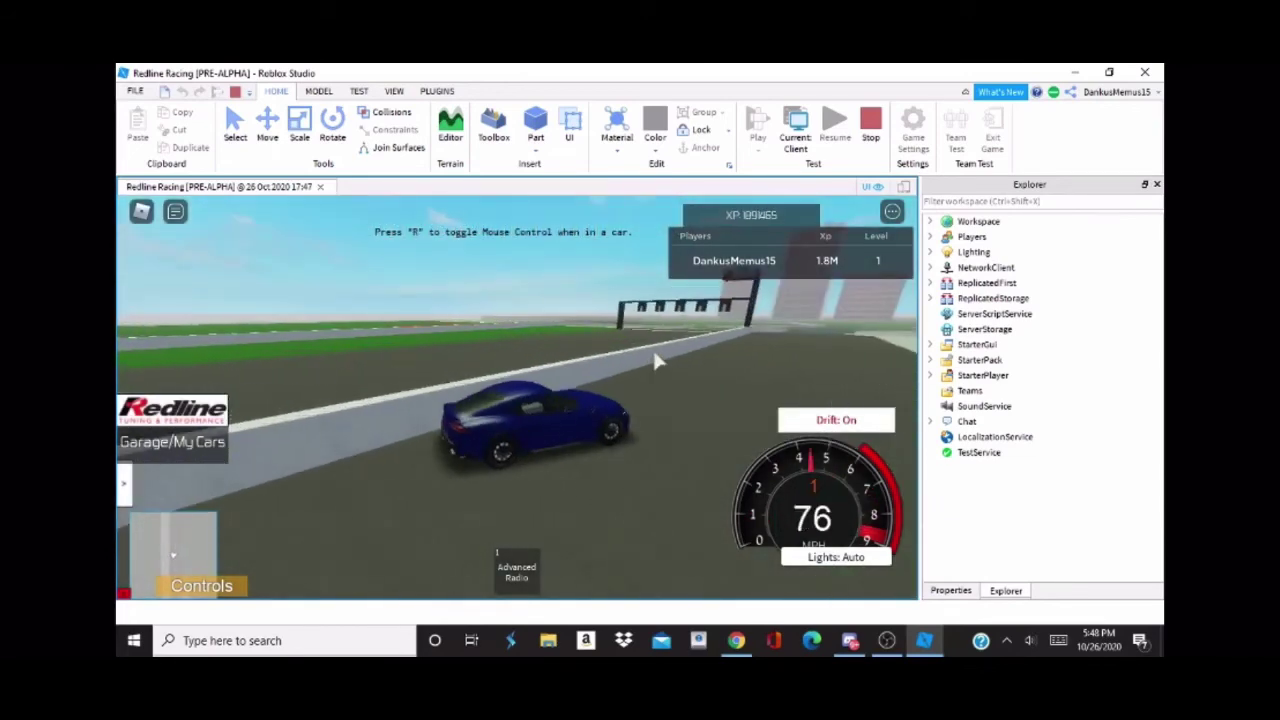
key(w)
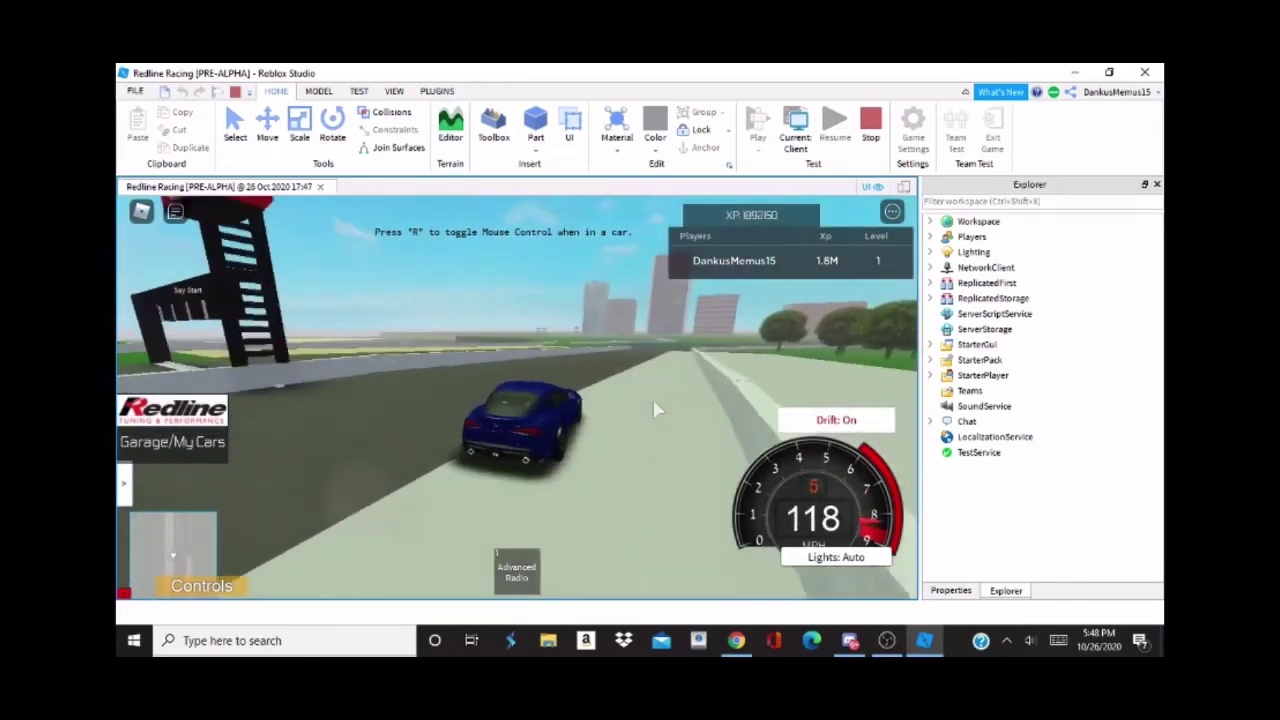
key(w)
key(s)
key(d)
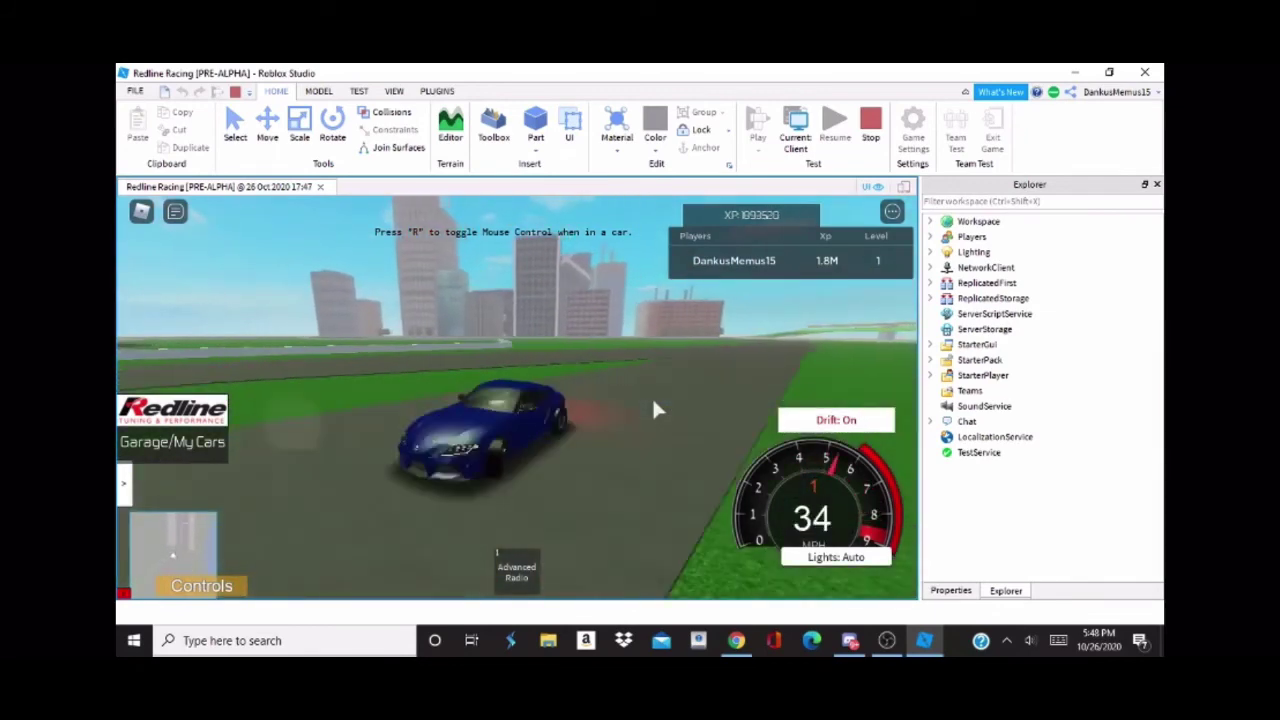
key(d)
key(w)
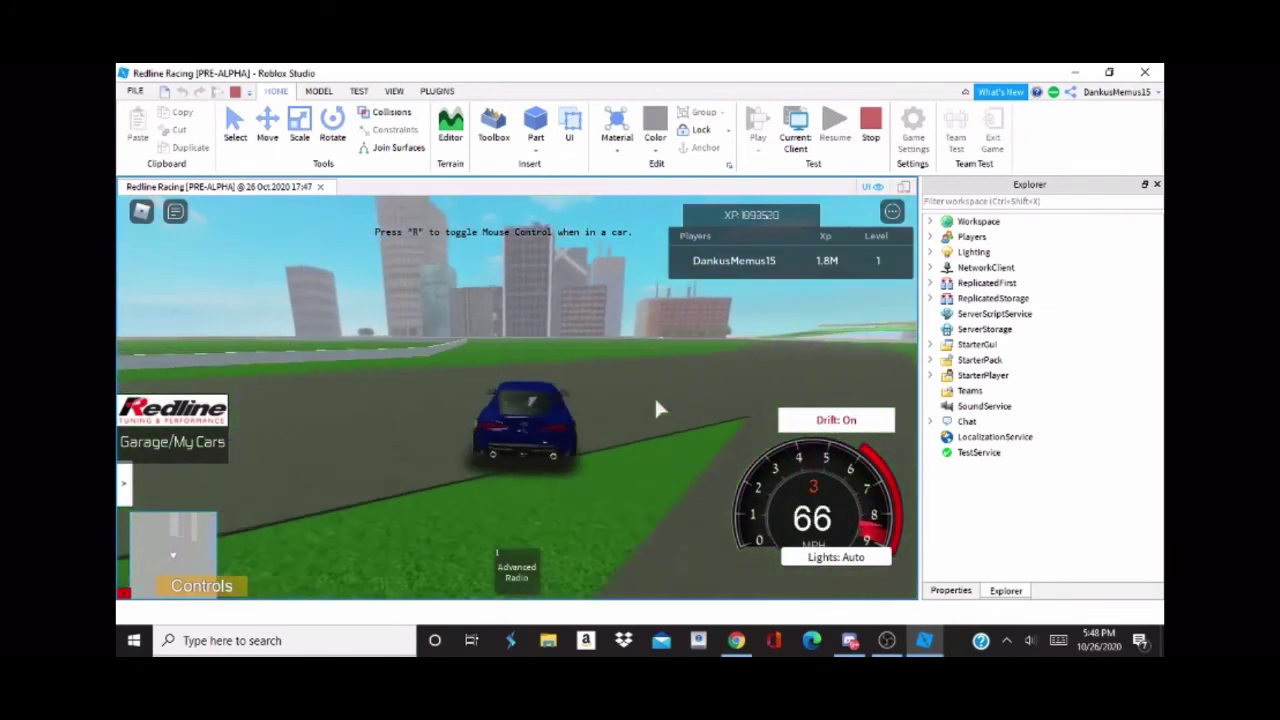
Step: Drift the Supra back and forth across the track and grass, brake it into reverse, and end the playtest
key(w)
key(d)
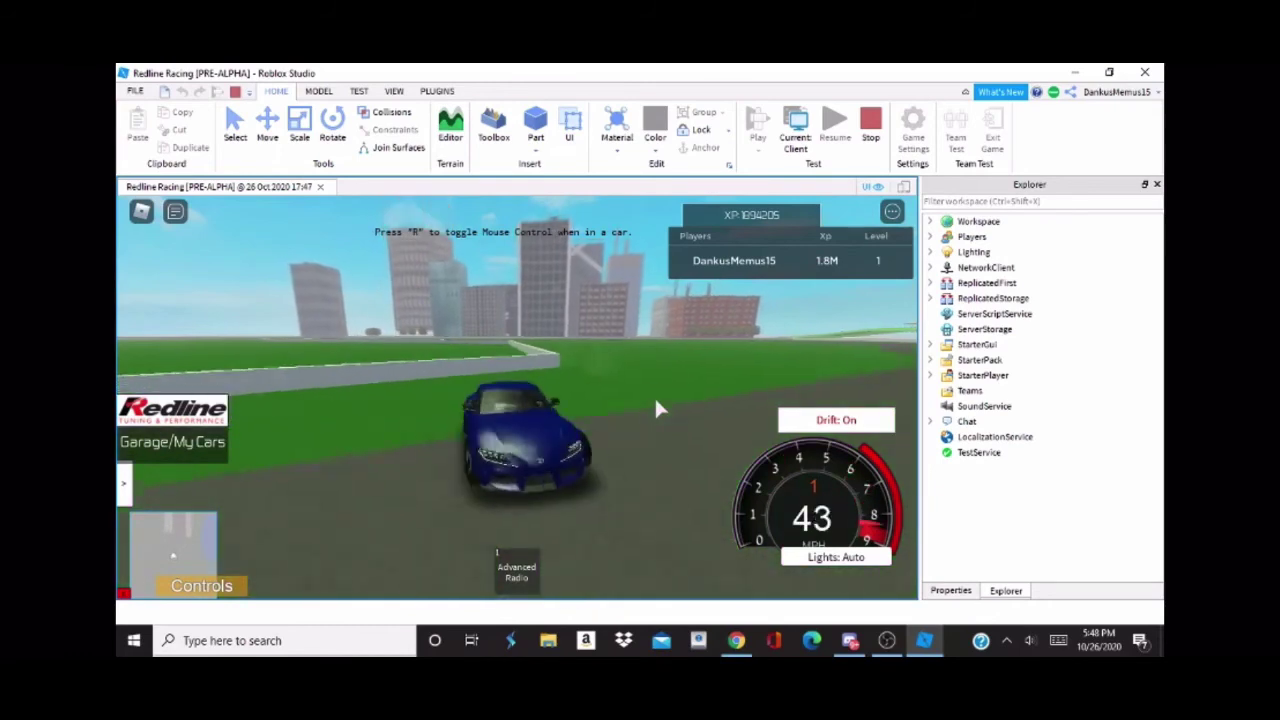
key(w)
key(a)
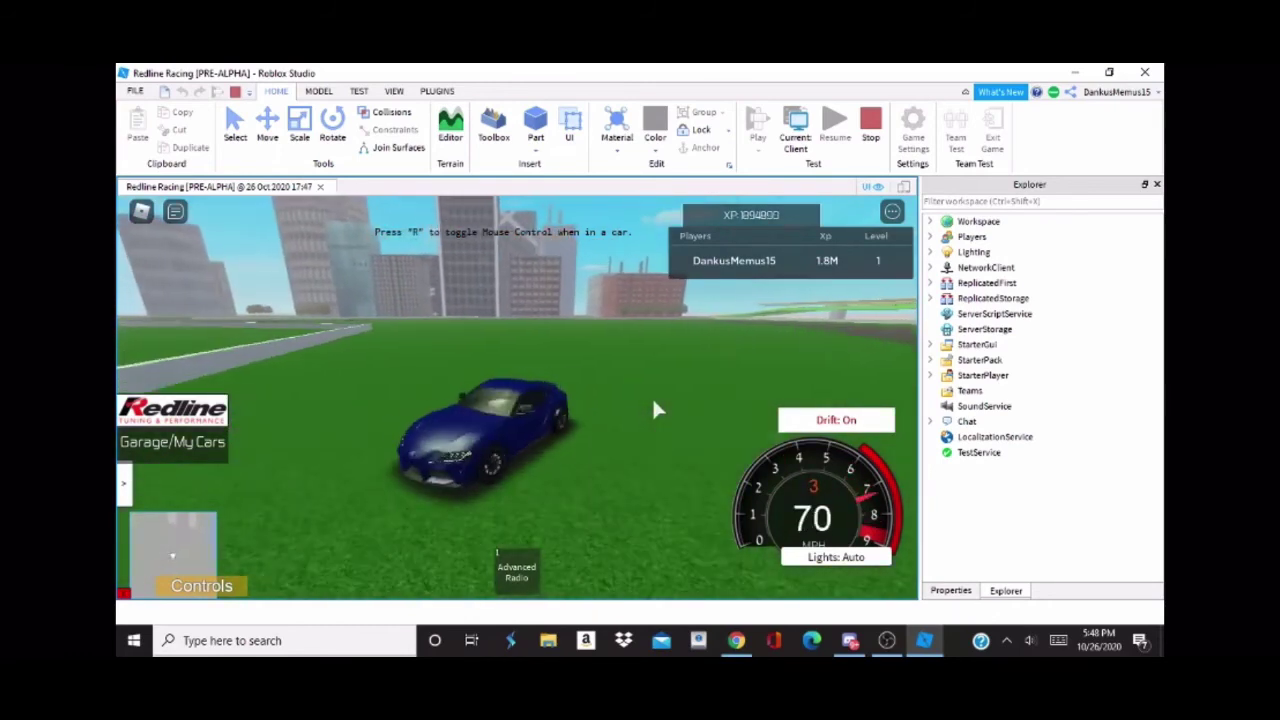
key(w)
key(a)
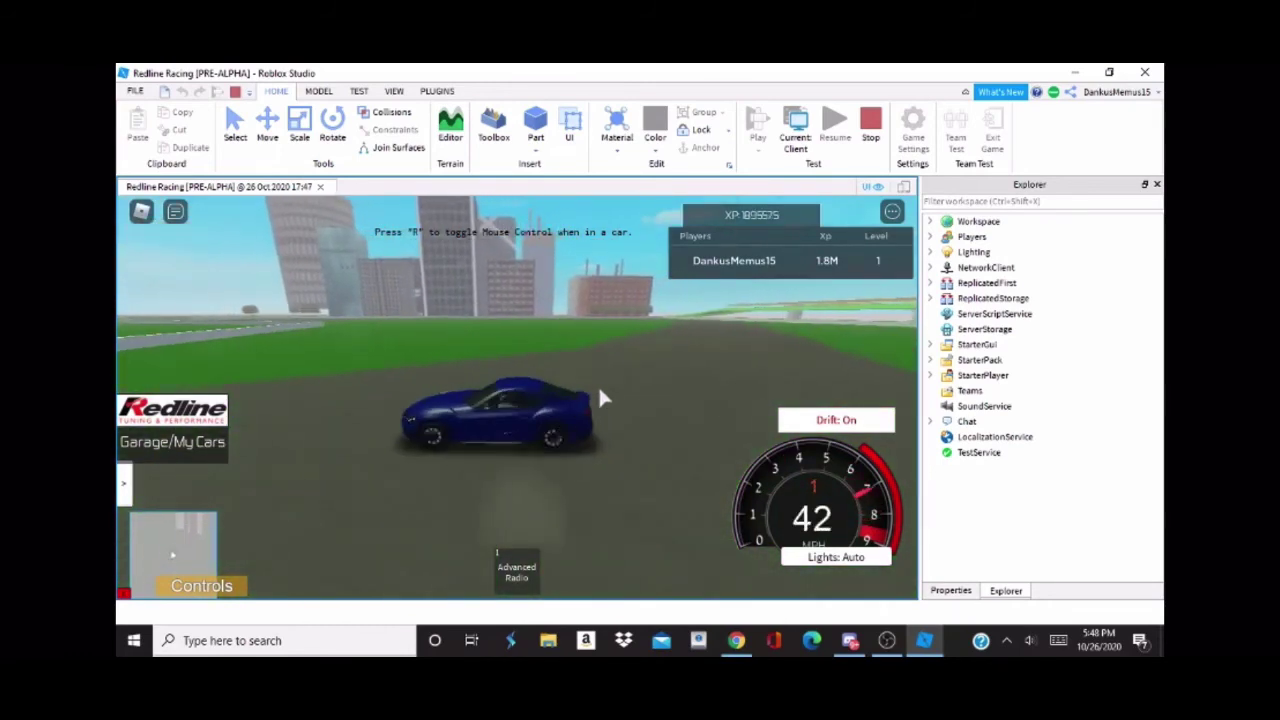
key(w)
key(a)
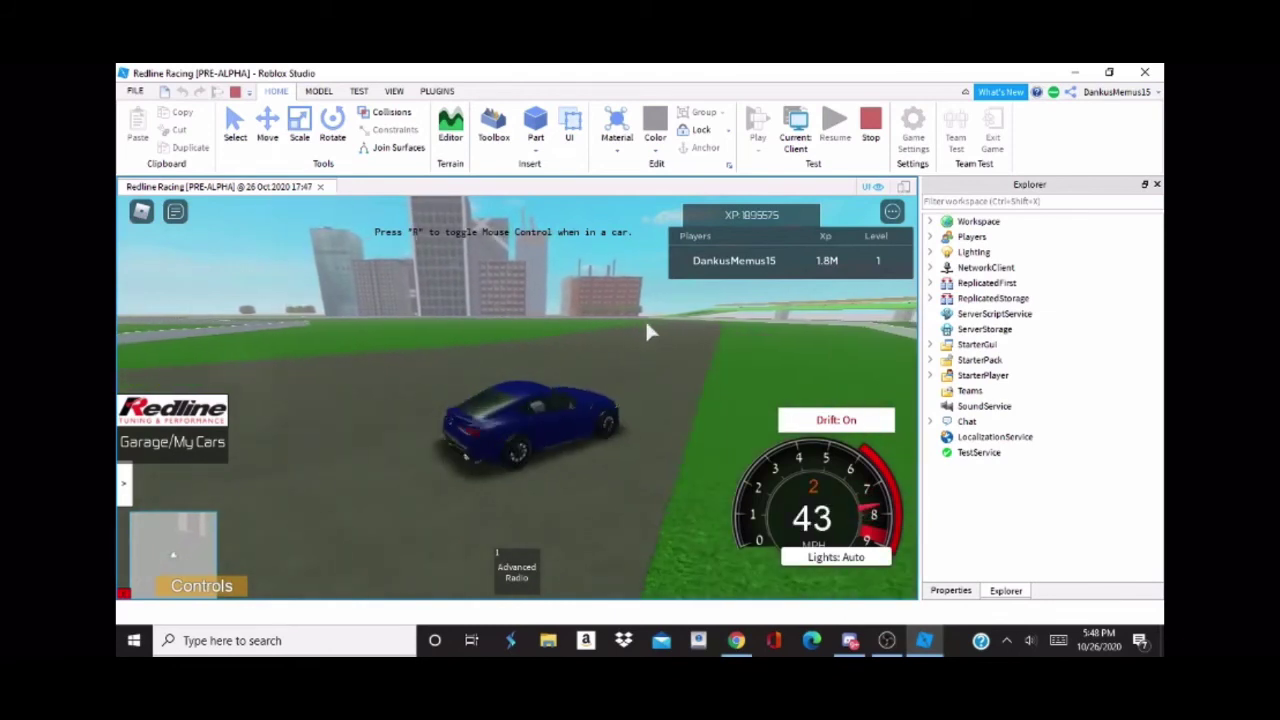
key(s)
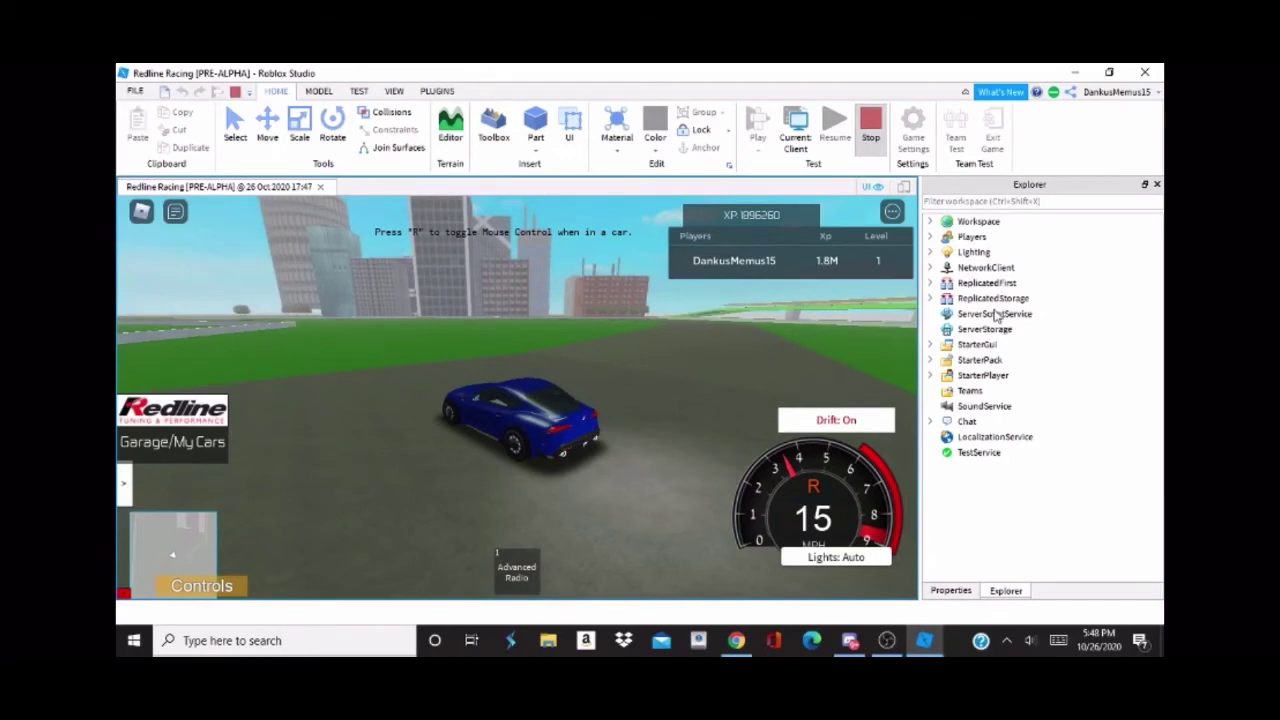
key(shift+F5)
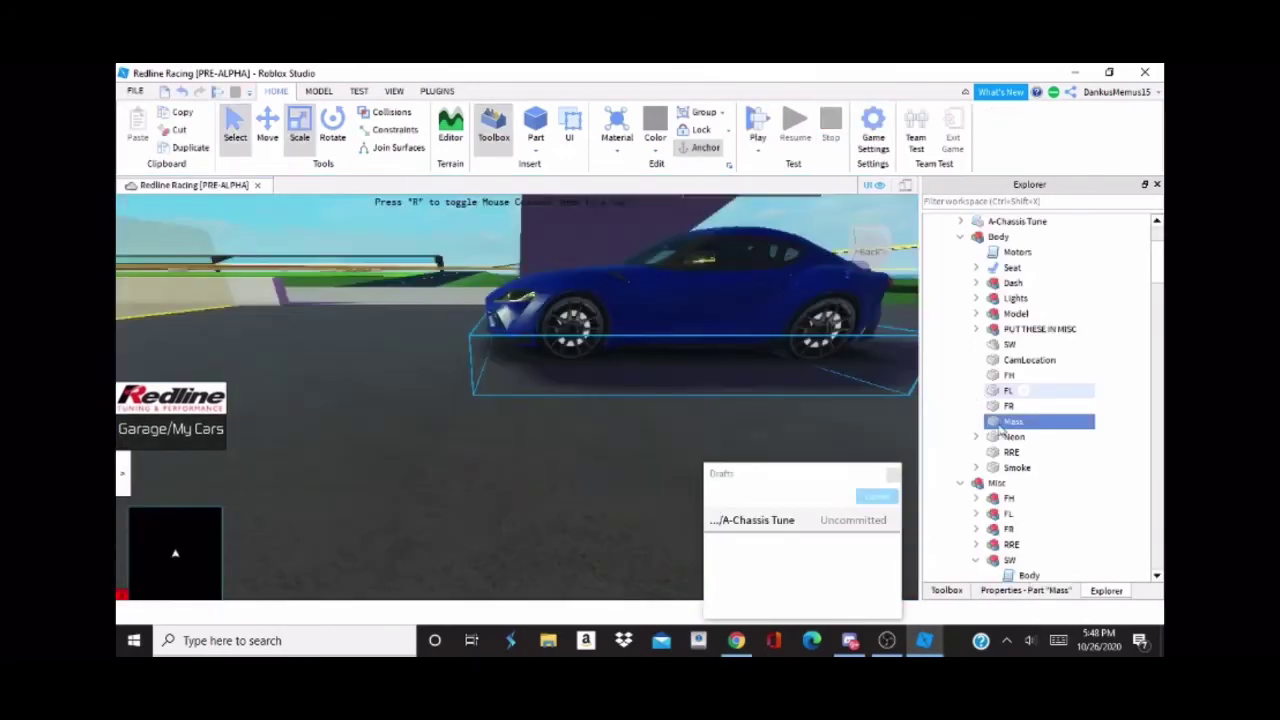
Step: Turn off Massless for the Mass part and lower its top face beneath the Supra with the Scale tool
click(1058, 588)
scroll(1110, 460, down, 5)
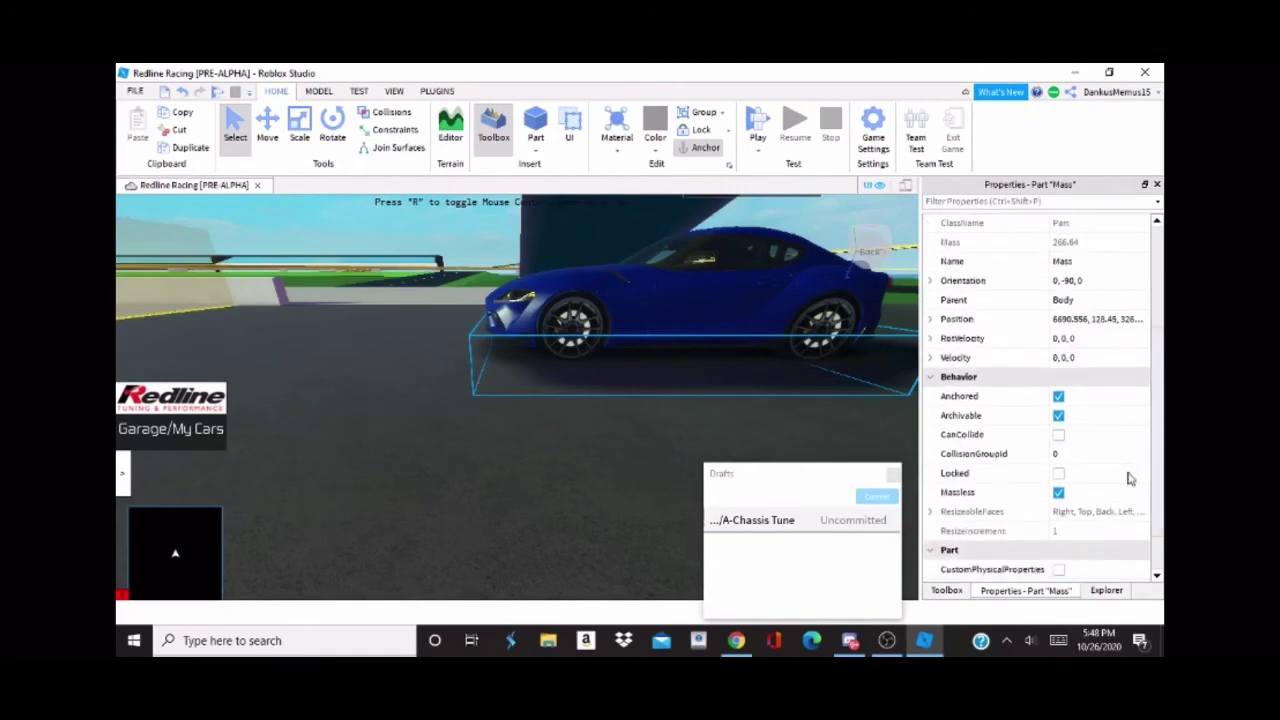
click(1062, 496)
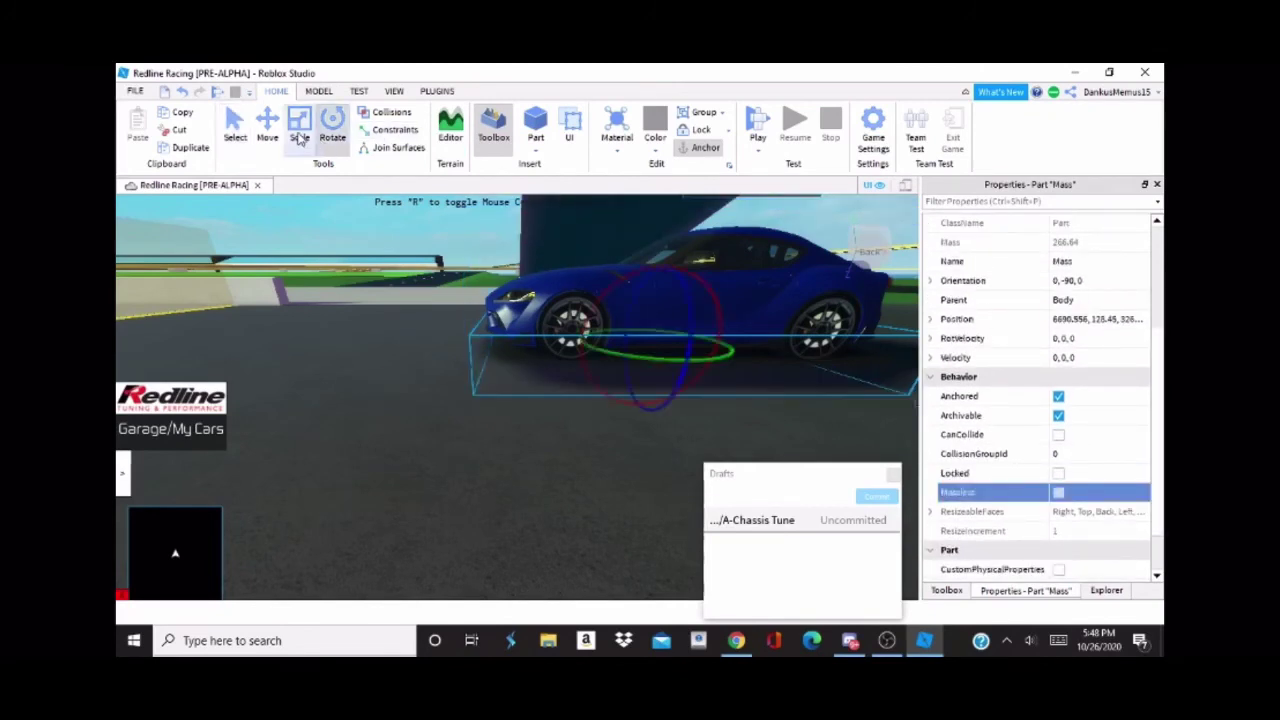
click(299, 135)
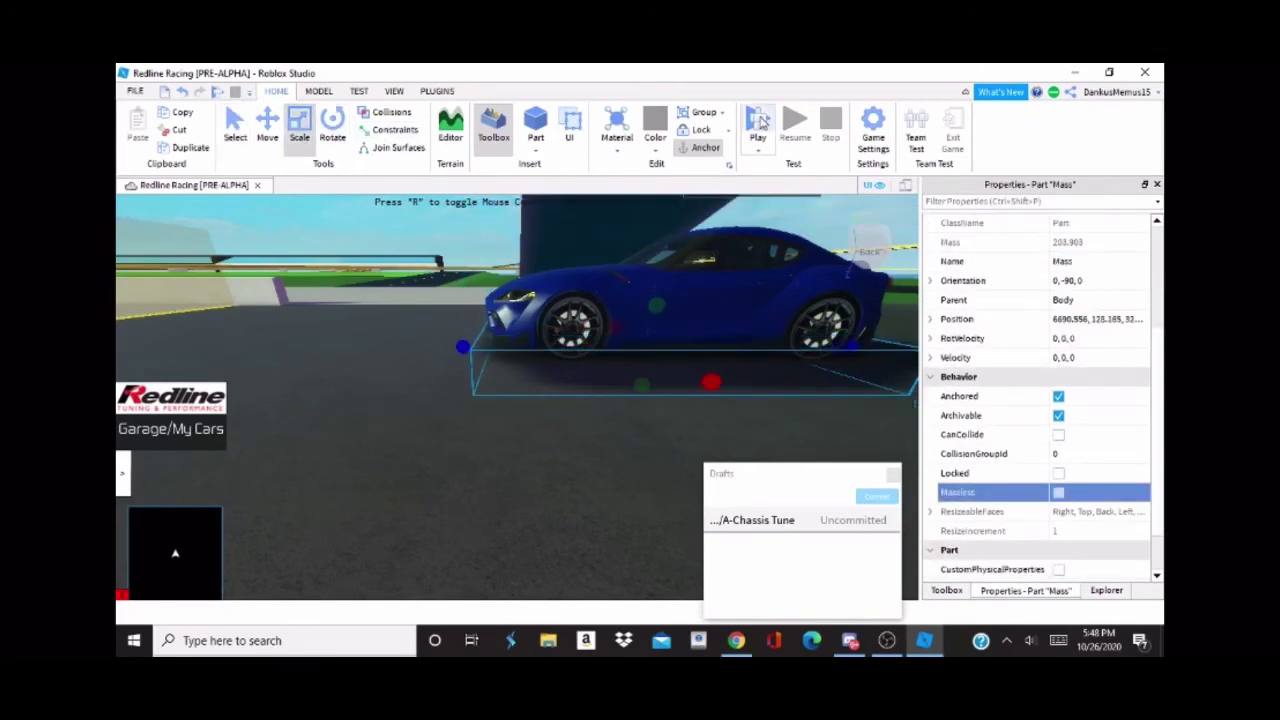